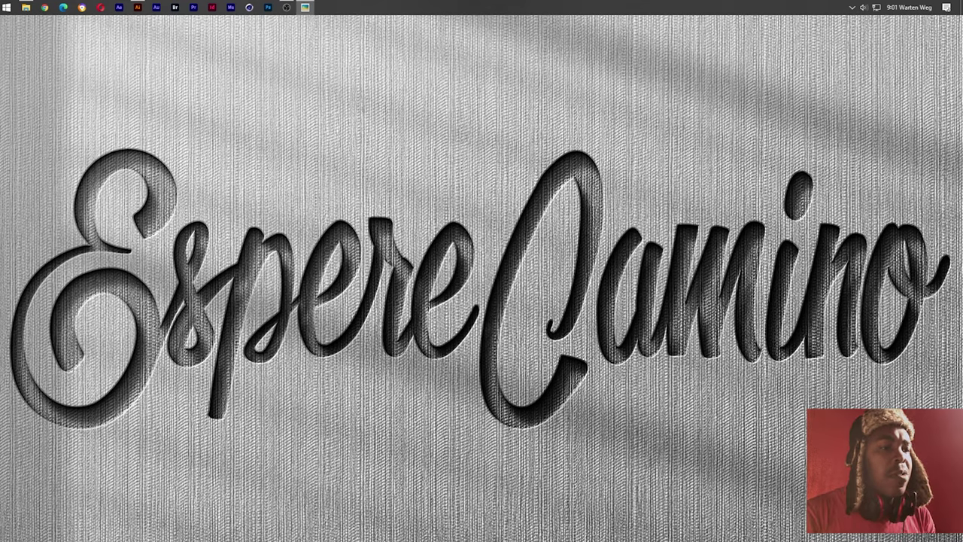
- Bring up the Adobe Illustrator Home screen from the taskbar
left_click(139, 6)
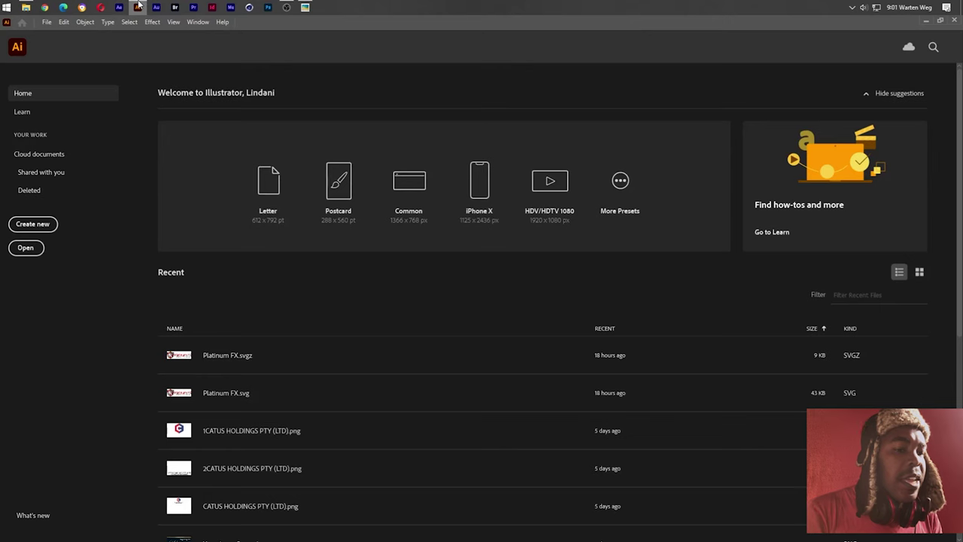
- Create a 1200 × 700 px document named 'Espere Camino Clothing' with High (300 ppi) raster effects
left_click(49, 226)
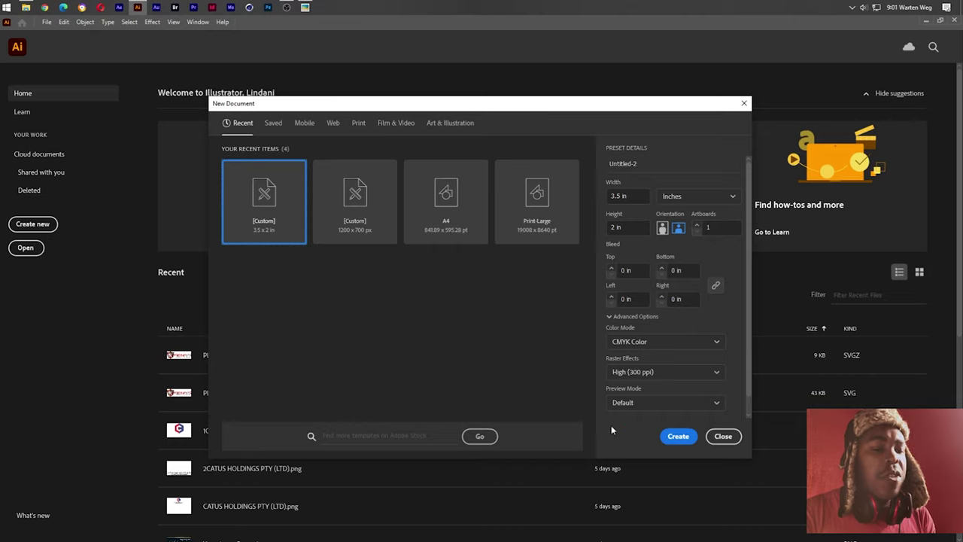
left_click(652, 162)
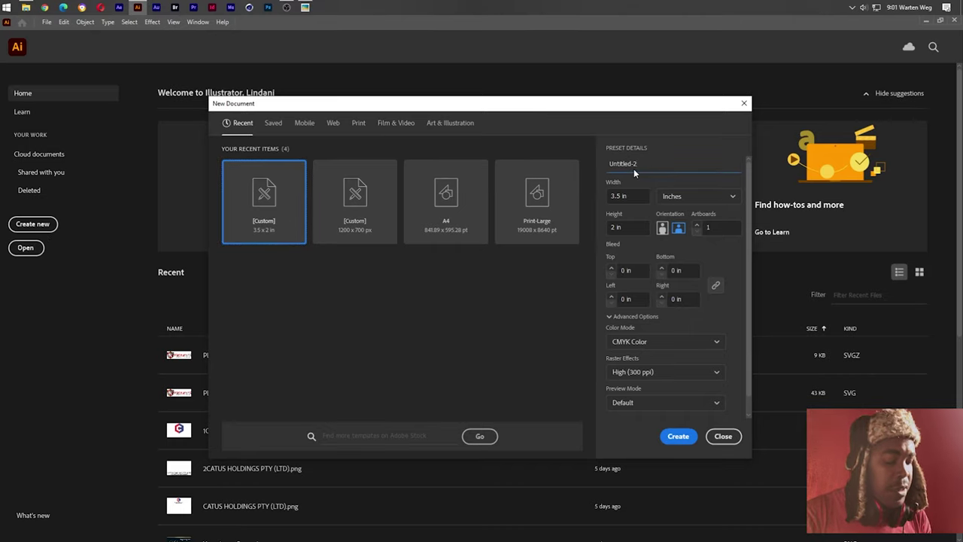
double_click(634, 168)
type("Esp")
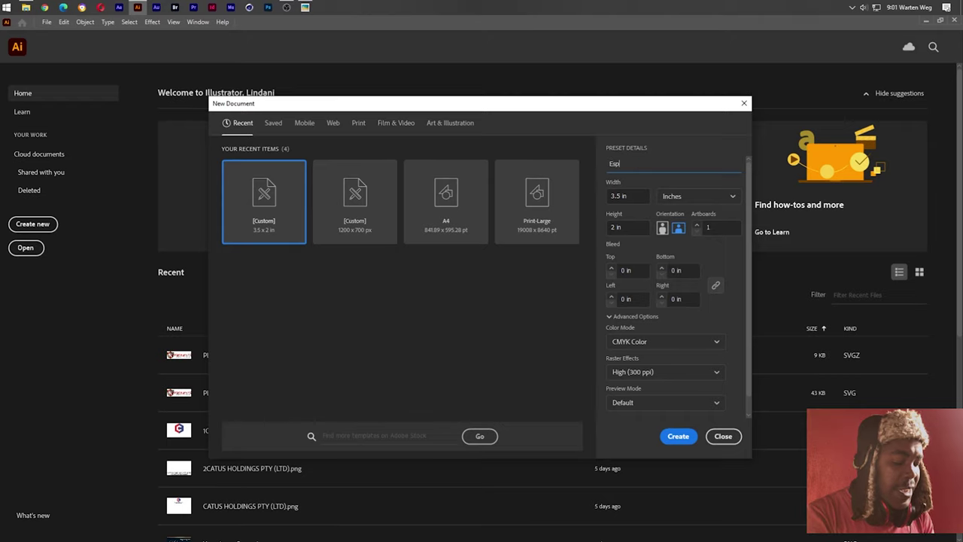
type("ere Ca")
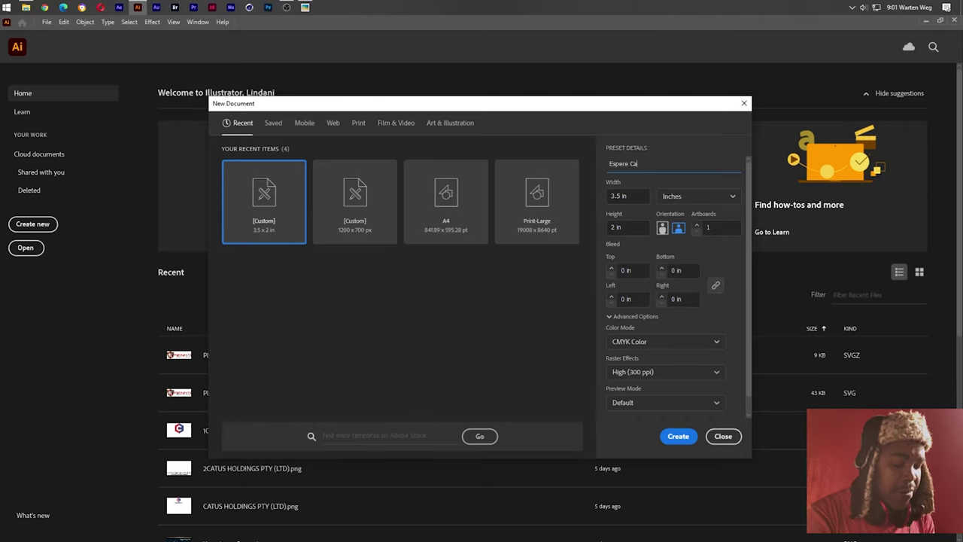
type("mino Clothing")
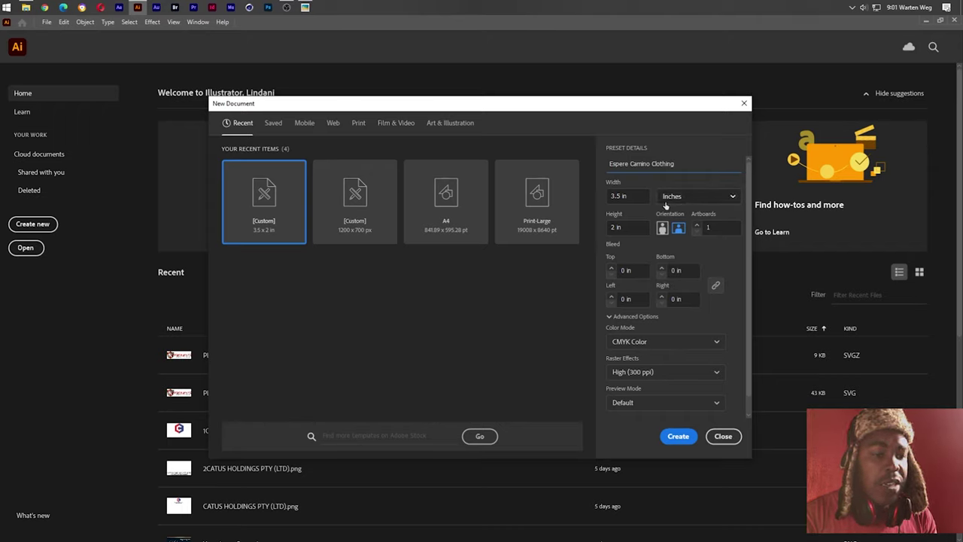
left_click(345, 221)
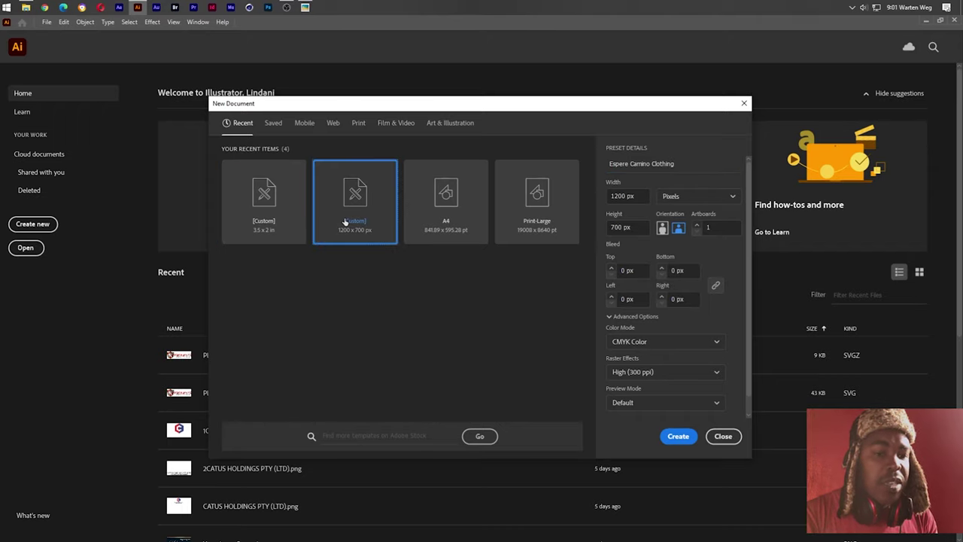
left_click(638, 196)
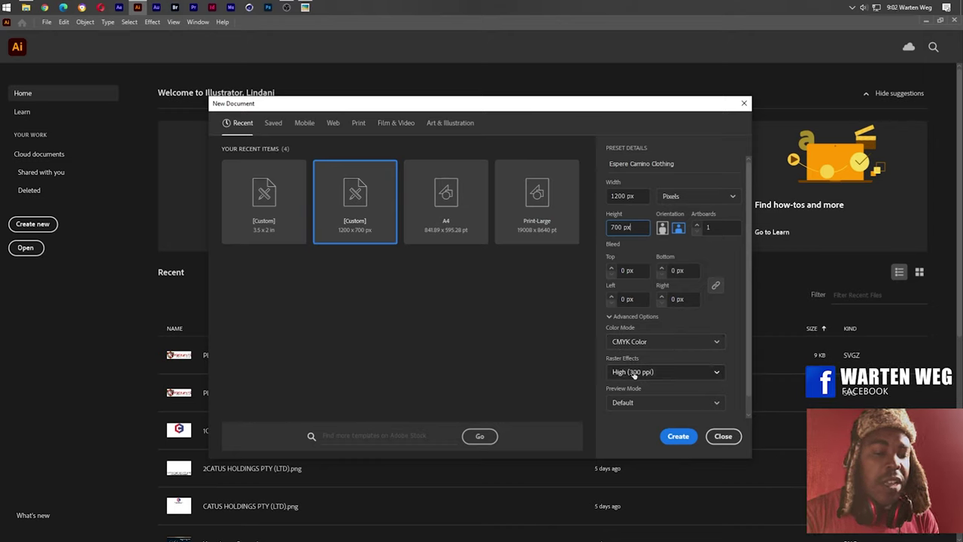
left_click(669, 372)
left_click(662, 391)
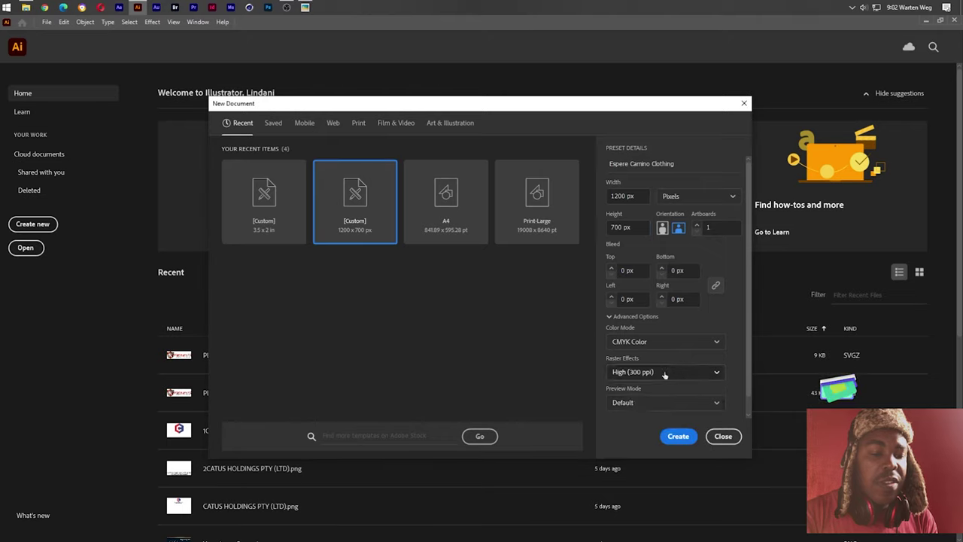
left_click(711, 436)
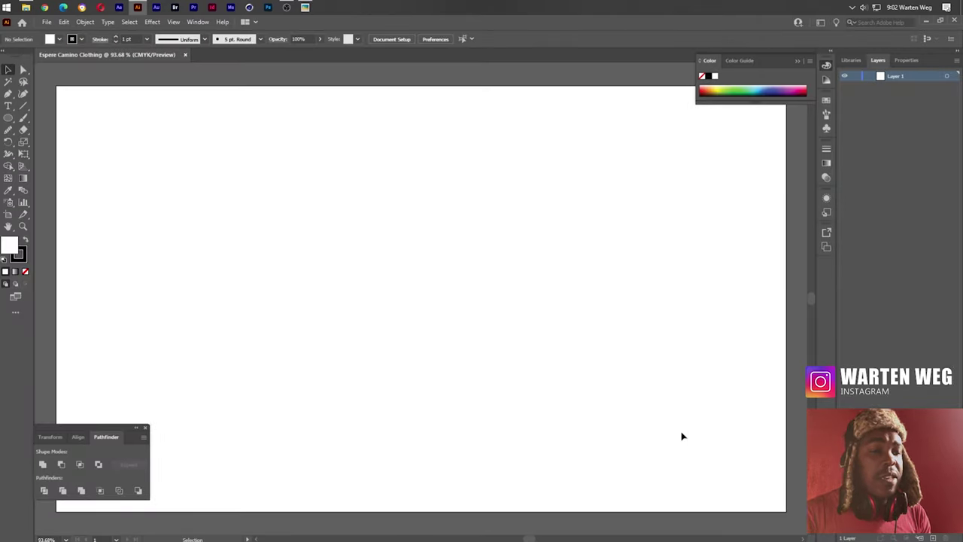
- Close the Color panel, collapse the Transform/Align/Pathfinder group, and select the Pen tool
left_click(798, 60)
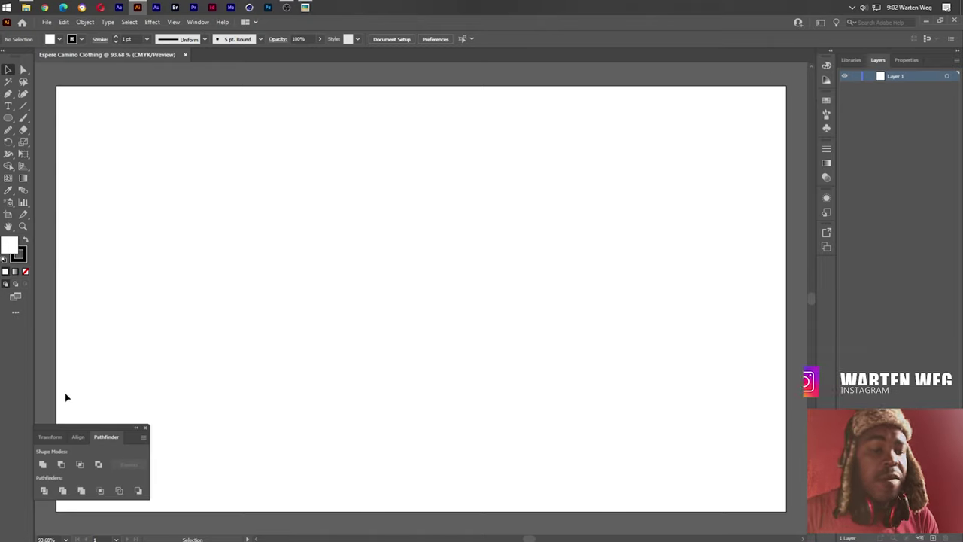
left_click(135, 428)
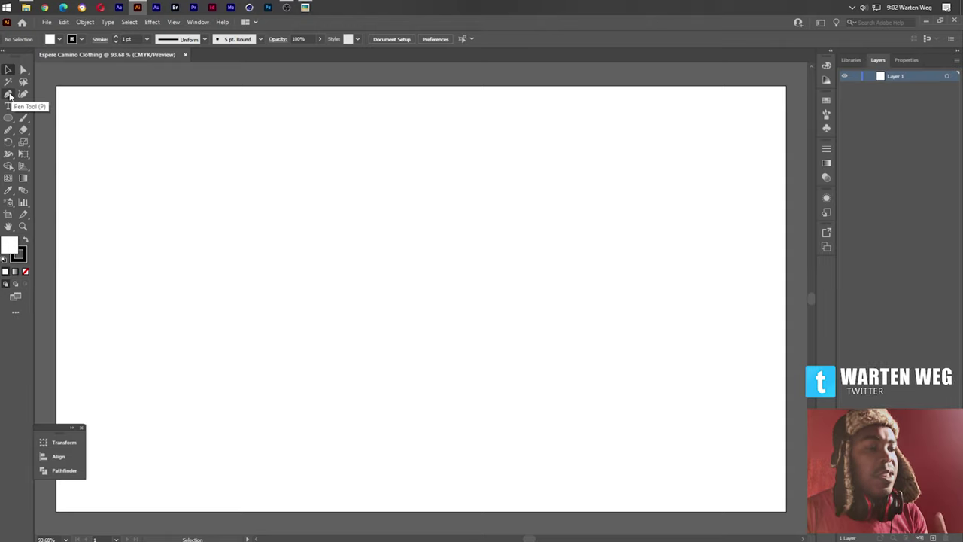
left_click(9, 94)
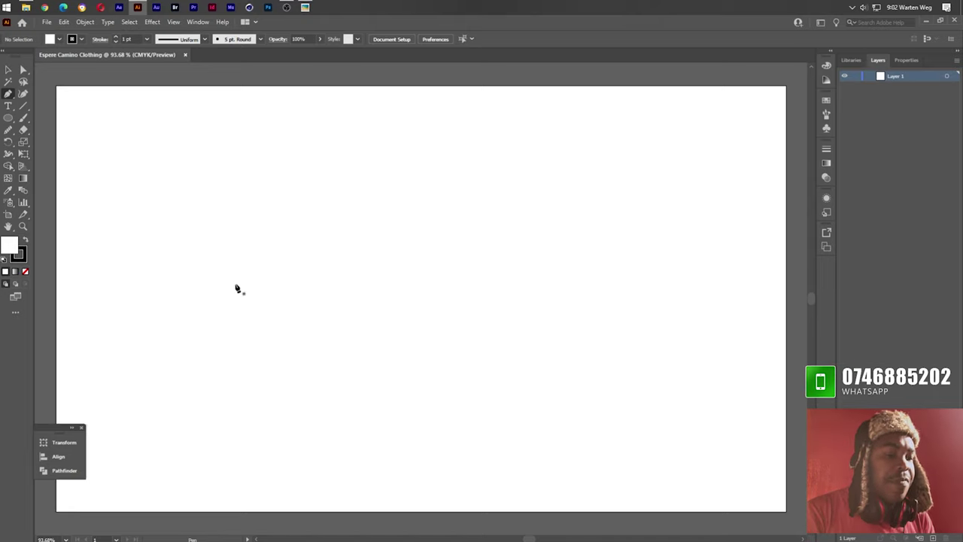
- Draw the dress's left side and left bust cup, ending at the centre dip
left_click(246, 418)
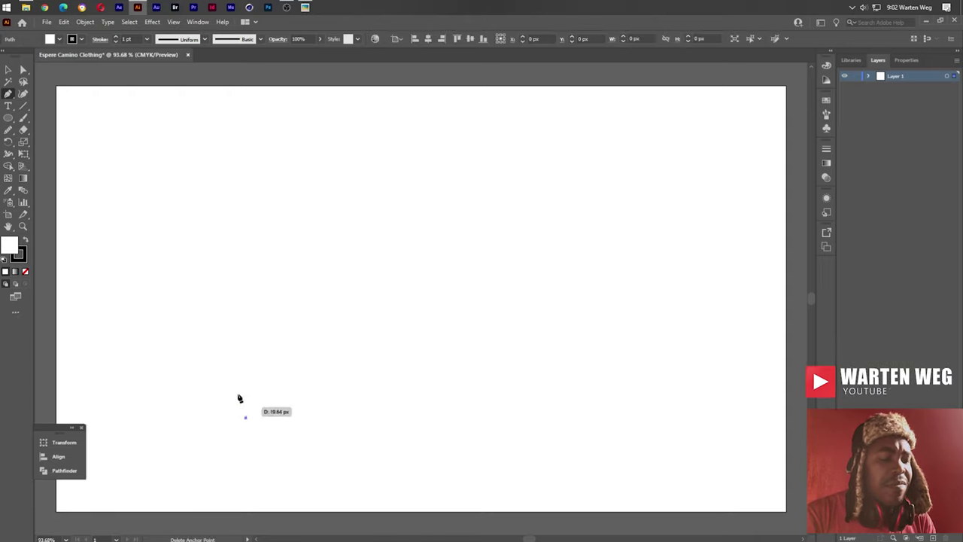
left_click_drag(278, 292, 325, 251)
left_click_drag(307, 200, 300, 195)
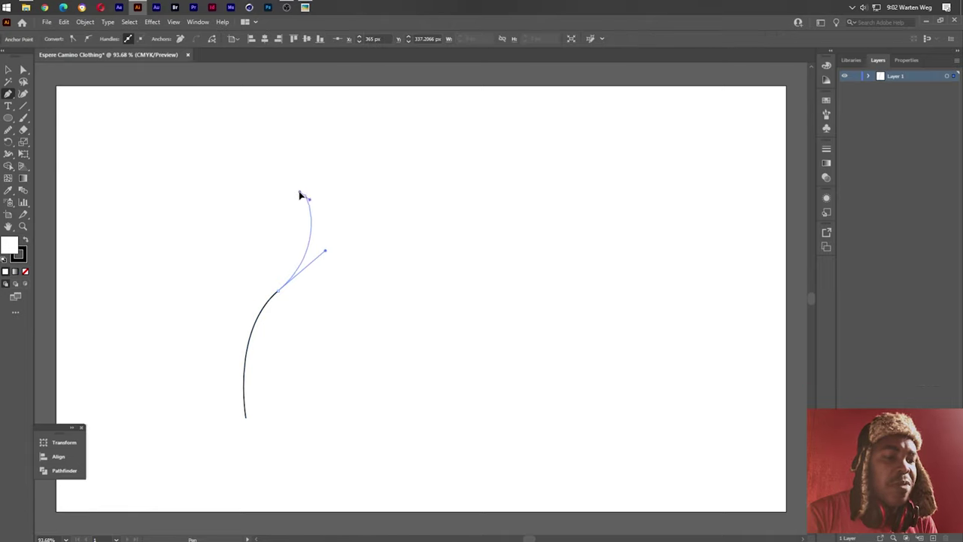
left_click(304, 194)
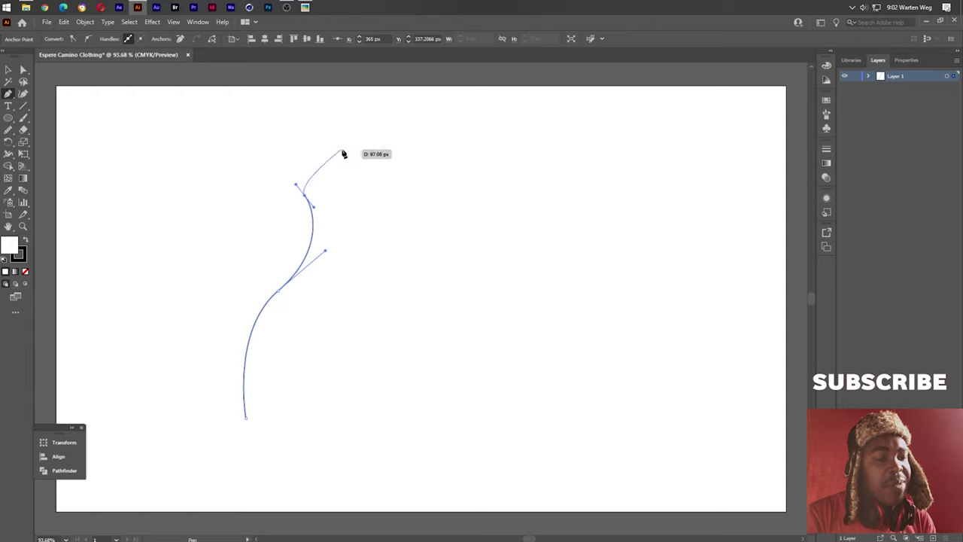
left_click_drag(365, 191, 379, 200)
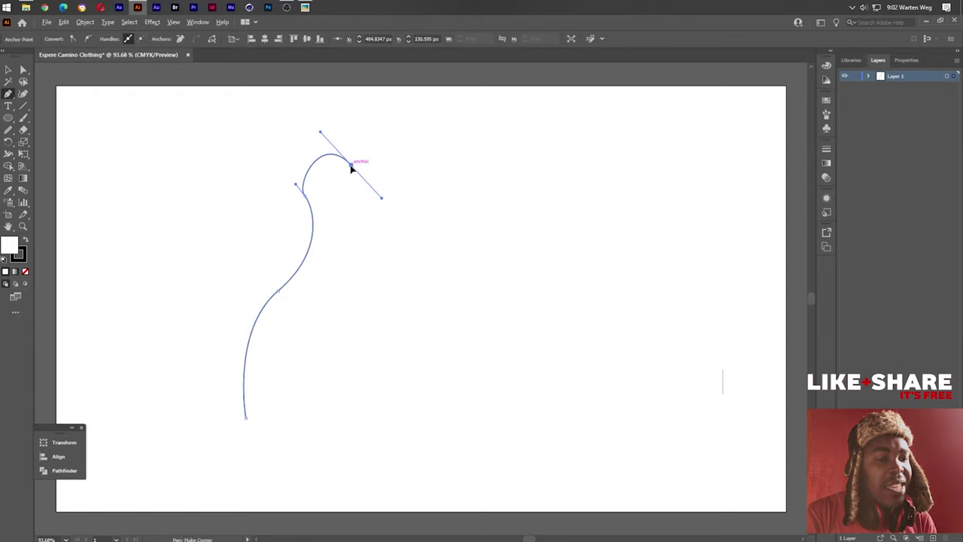
left_click(350, 167)
left_click(359, 179, "ctrl")
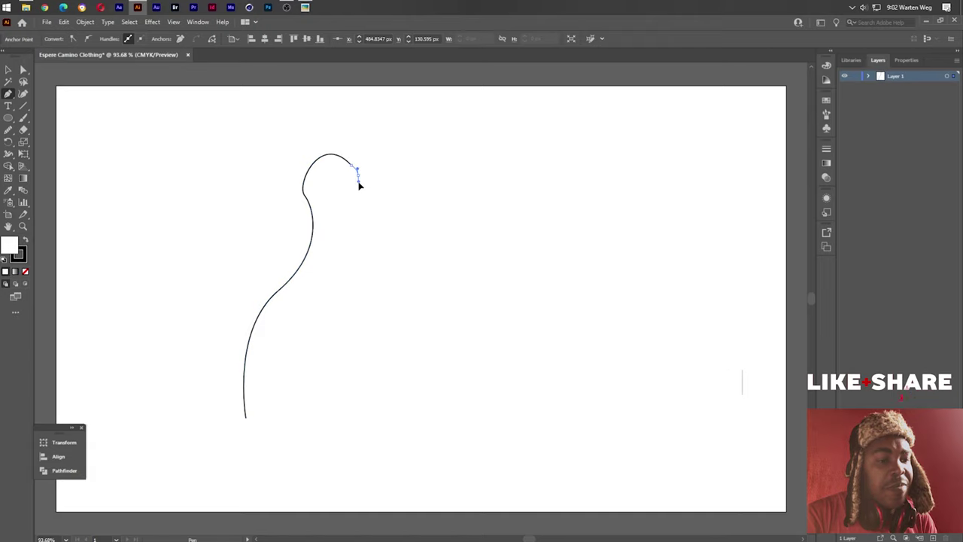
left_click_drag(359, 183, 362, 167)
left_click(362, 167, "ctrl")
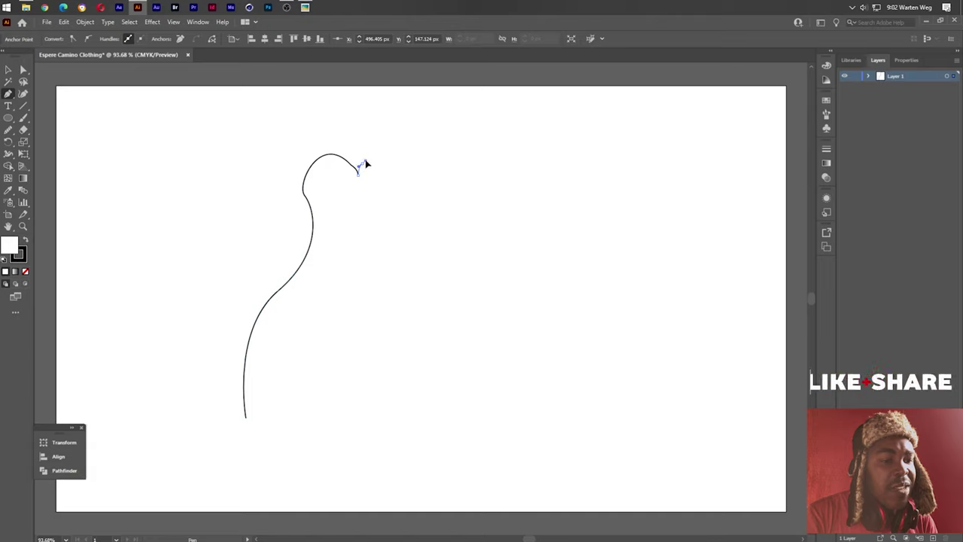
left_click(365, 162)
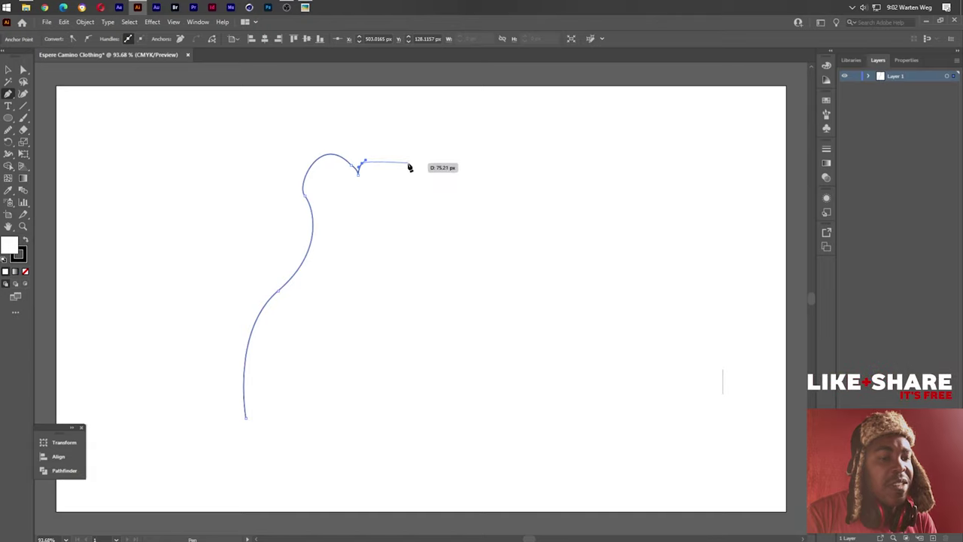
- Draw the right bust cup, waist and flared skirt, close the path, and adjust the hem curves
left_click_drag(413, 160, 432, 199)
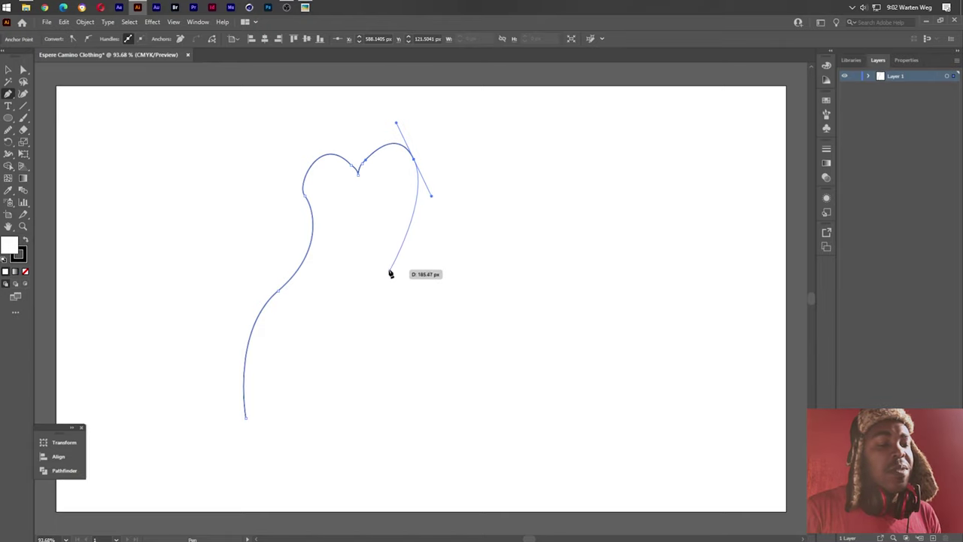
left_click_drag(382, 259, 396, 288)
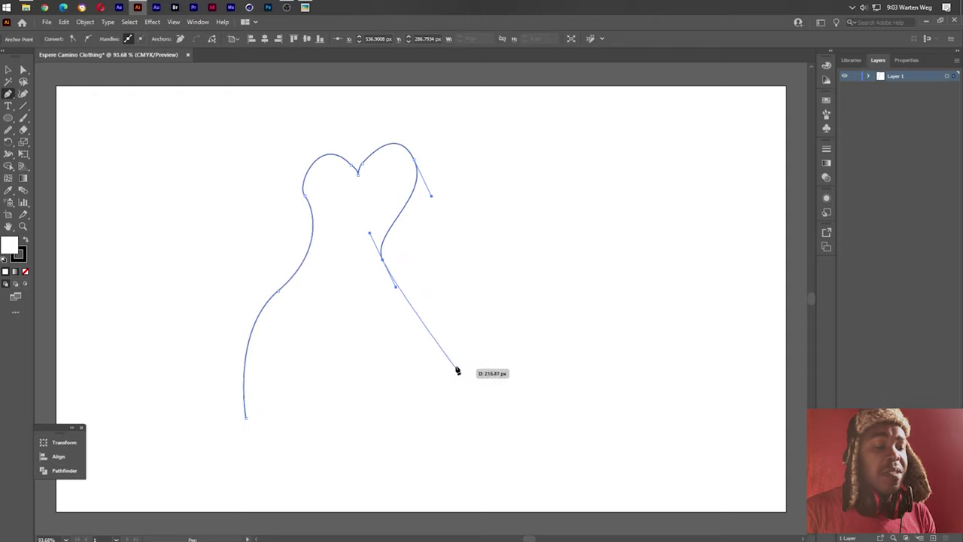
left_click_drag(454, 368, 450, 430)
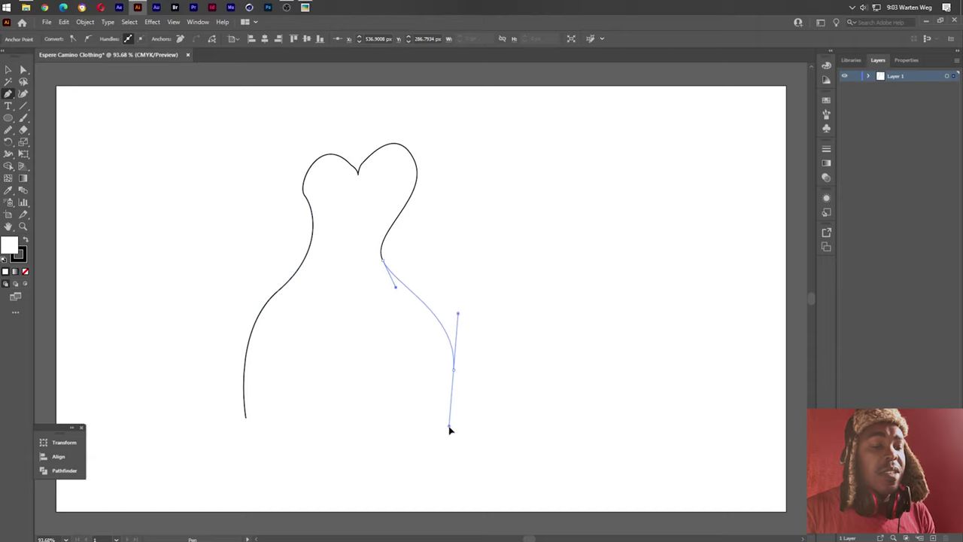
left_click(453, 370)
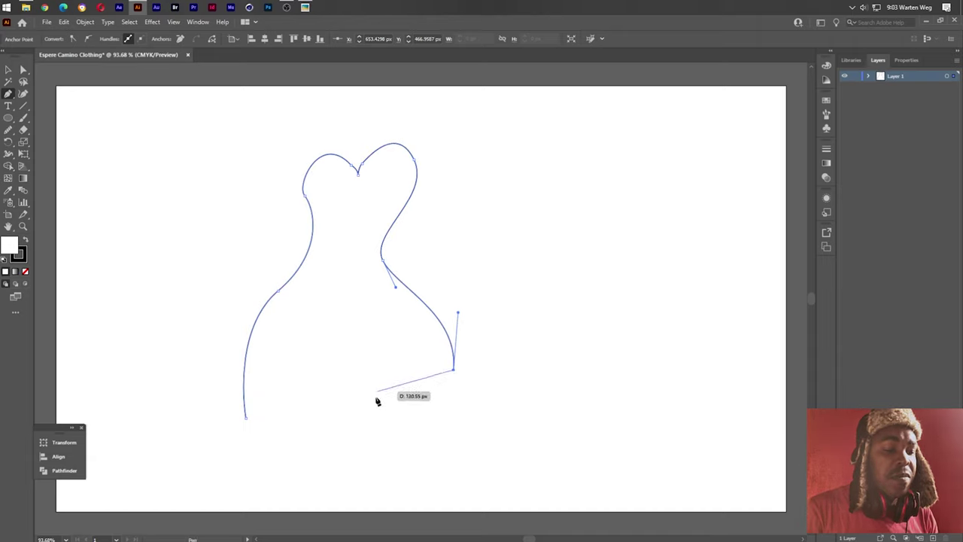
left_click_drag(374, 409, 365, 447)
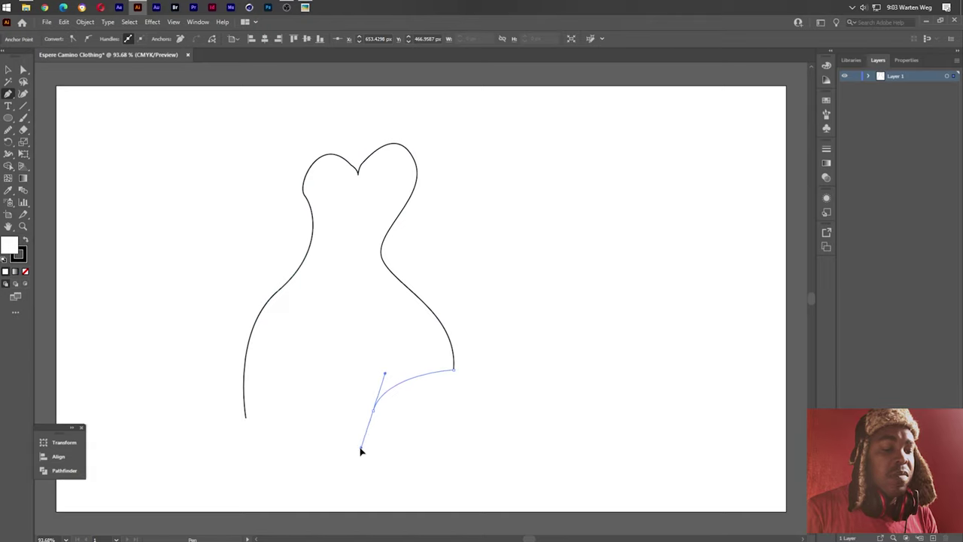
left_click_drag(361, 450, 371, 403)
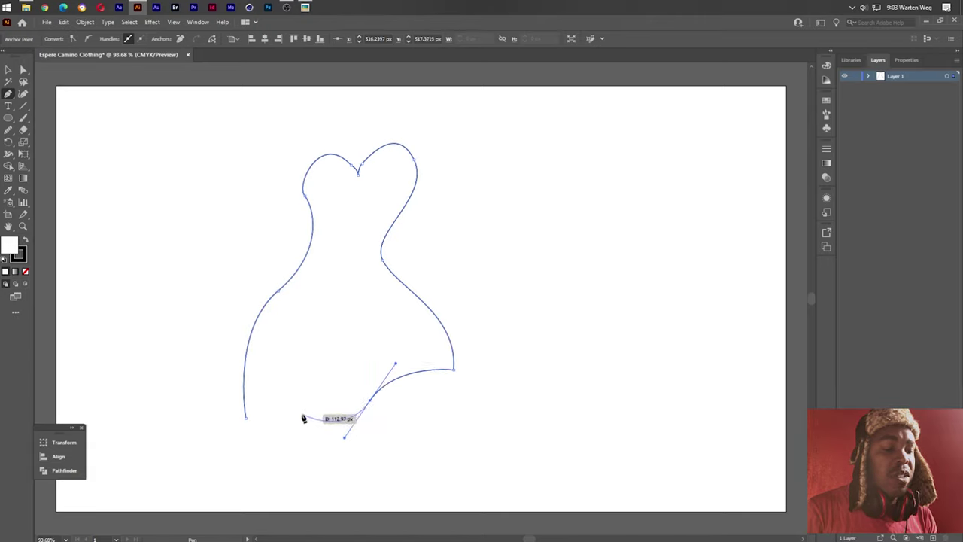
mouse_move(244, 417)
left_mouse_down()
mouse_move(185, 444)
mouse_move(194, 447)
left_mouse_up()
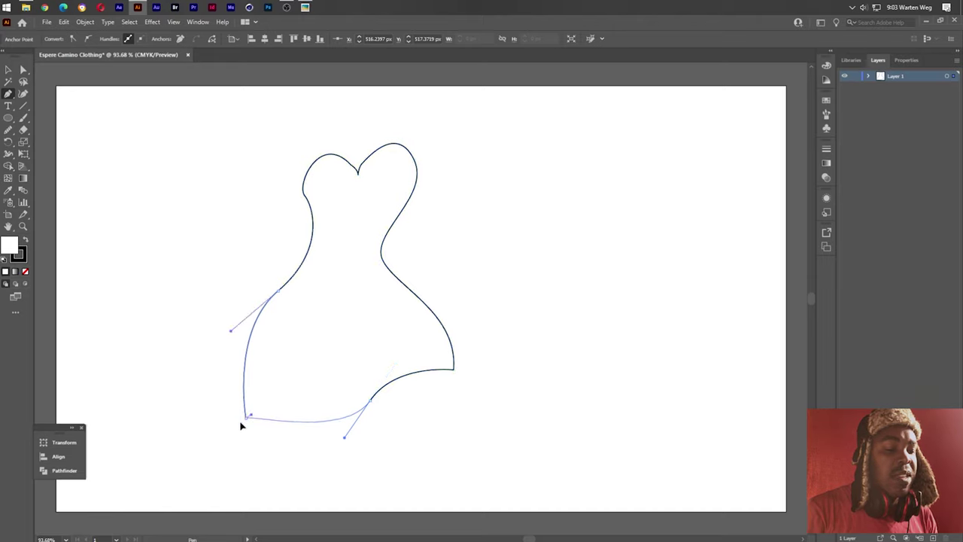
mouse_move(244, 421)
left_mouse_down()
mouse_move(212, 456)
mouse_move(178, 460)
left_mouse_up()
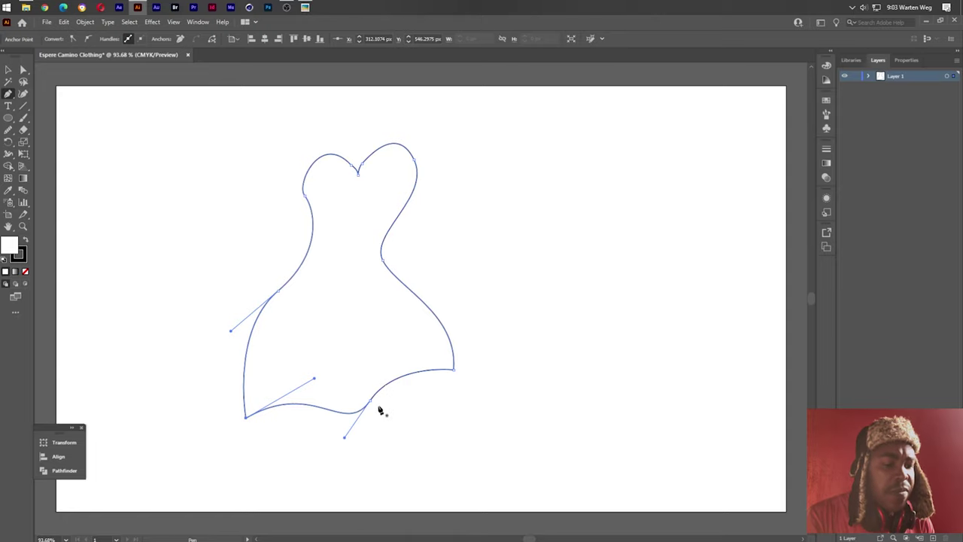
left_click_drag(374, 403, 383, 396)
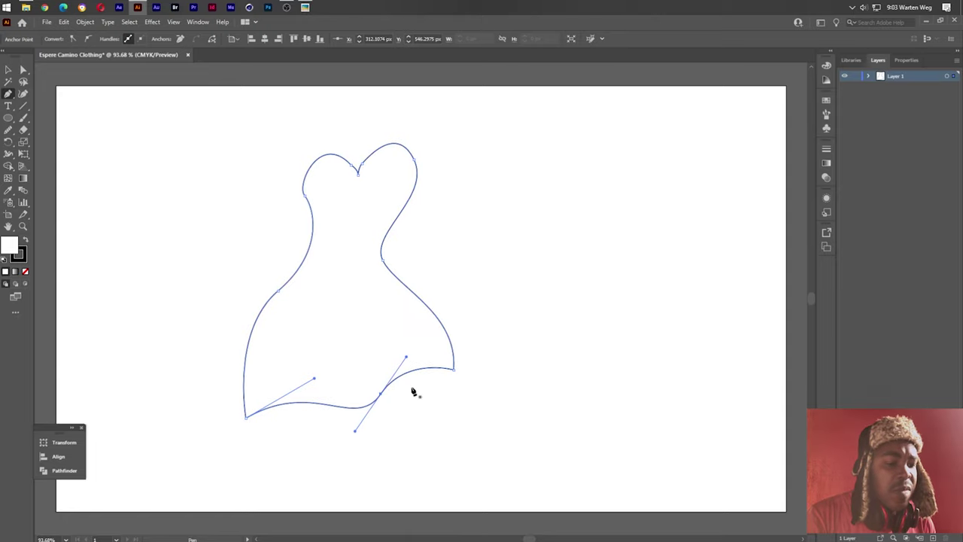
left_click_drag(453, 370, 468, 366)
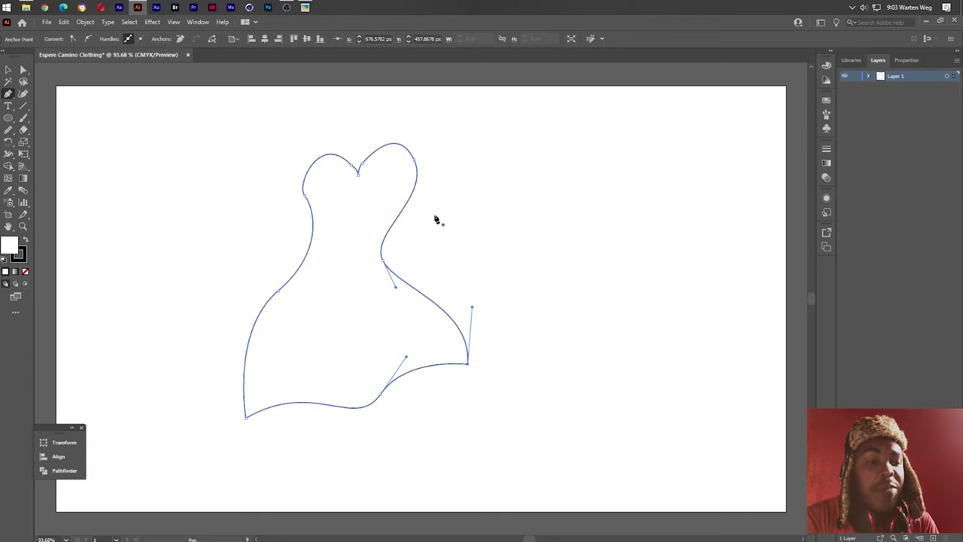
- Reshape the left bodice, neckline dip and right shoulder lobe with Direct Selection
left_click(306, 197, "ctrl")
scroll(333, 189, "up", 3)
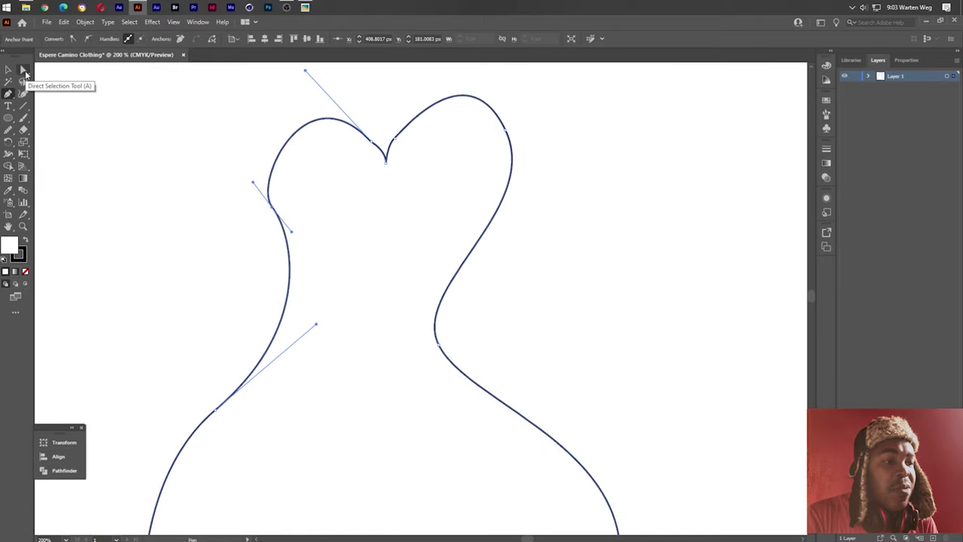
left_click(24, 70)
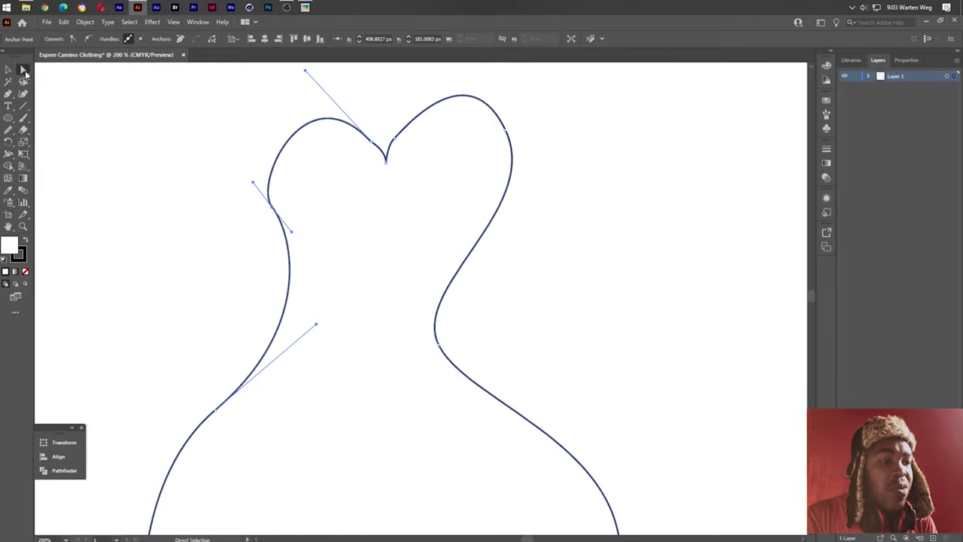
left_click_drag(292, 233, 285, 239)
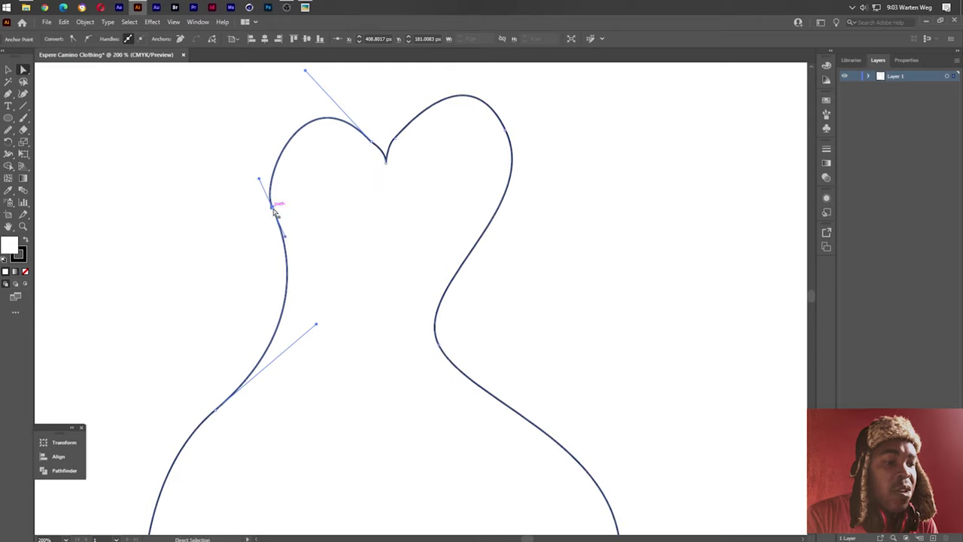
left_click_drag(272, 208, 261, 199)
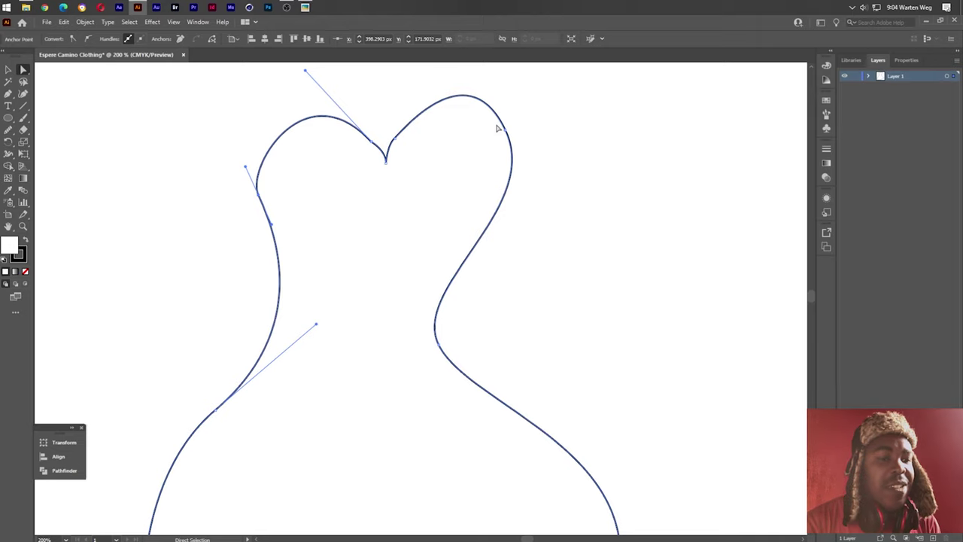
left_click_drag(497, 128, 516, 132)
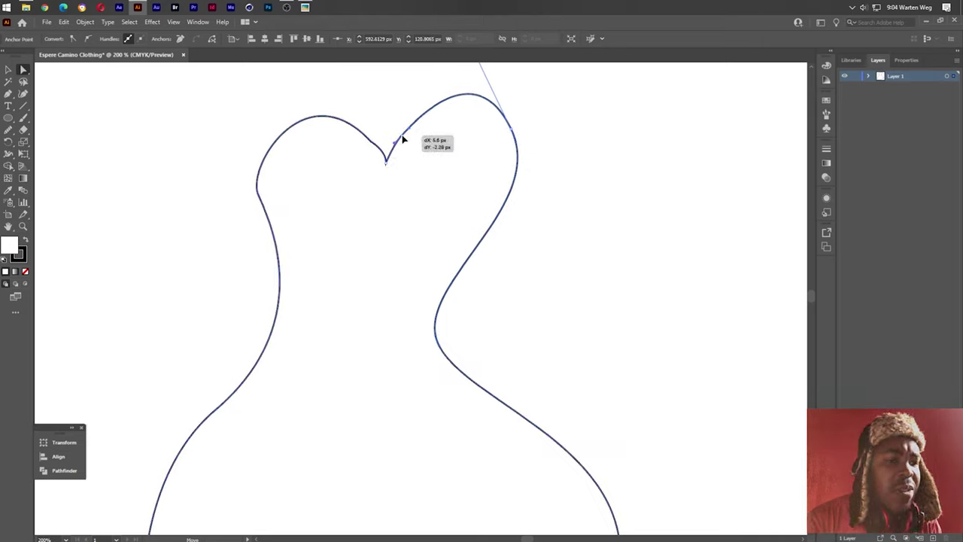
left_click(403, 139)
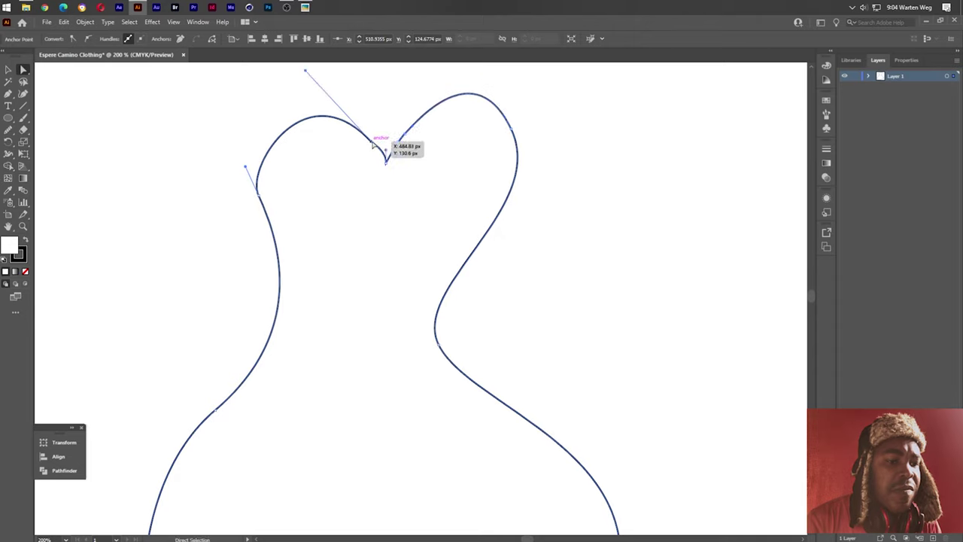
left_click_drag(374, 145, 369, 132)
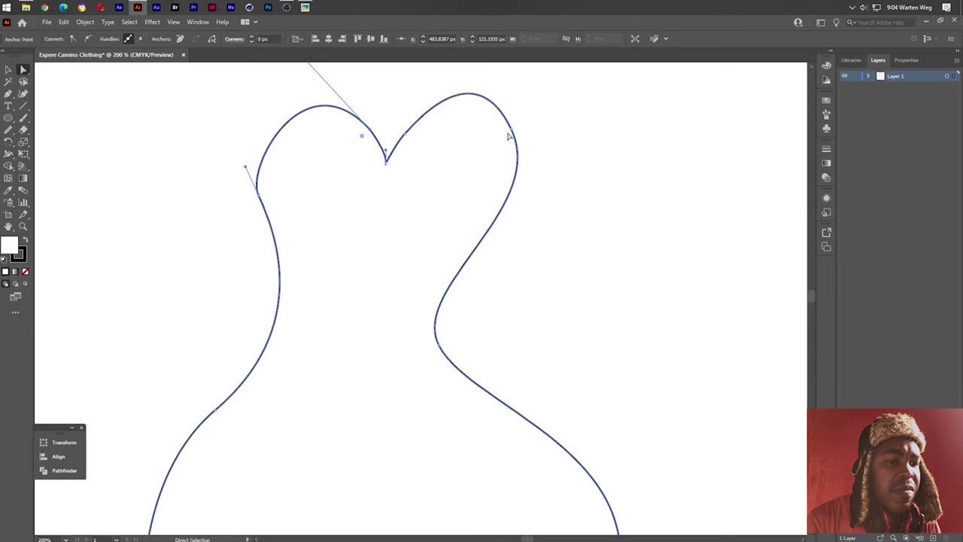
left_click_drag(509, 136, 523, 134)
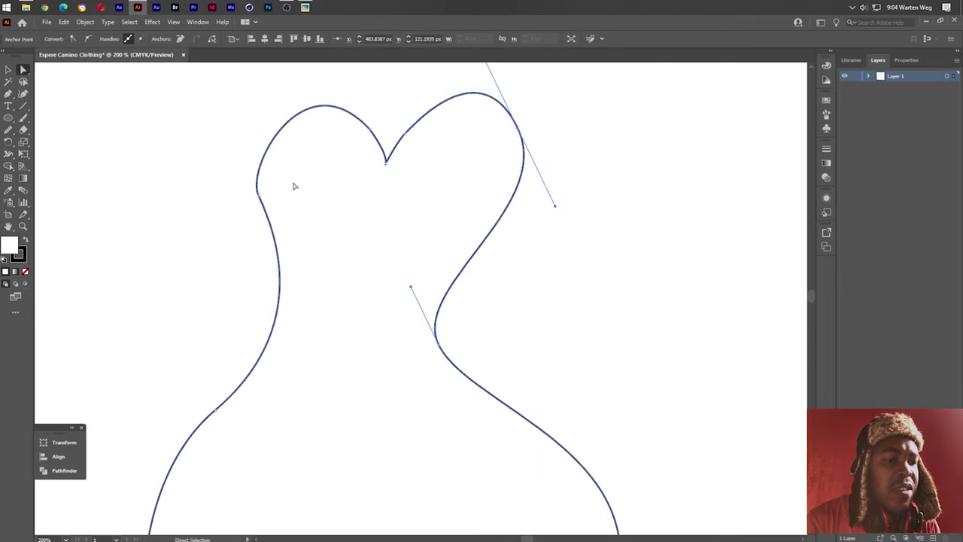
mouse_move(263, 197)
left_mouse_down()
mouse_move(249, 202)
mouse_move(248, 188)
left_mouse_up()
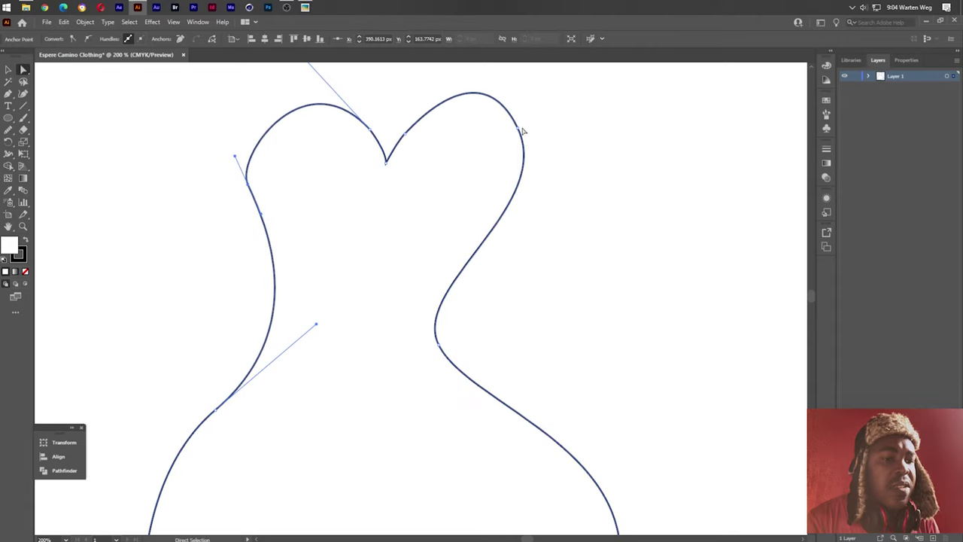
left_click_drag(523, 131, 527, 134)
- Reshape the hem into a smooth wave and flare the right side of the skirt
scroll(399, 281, "down", 3)
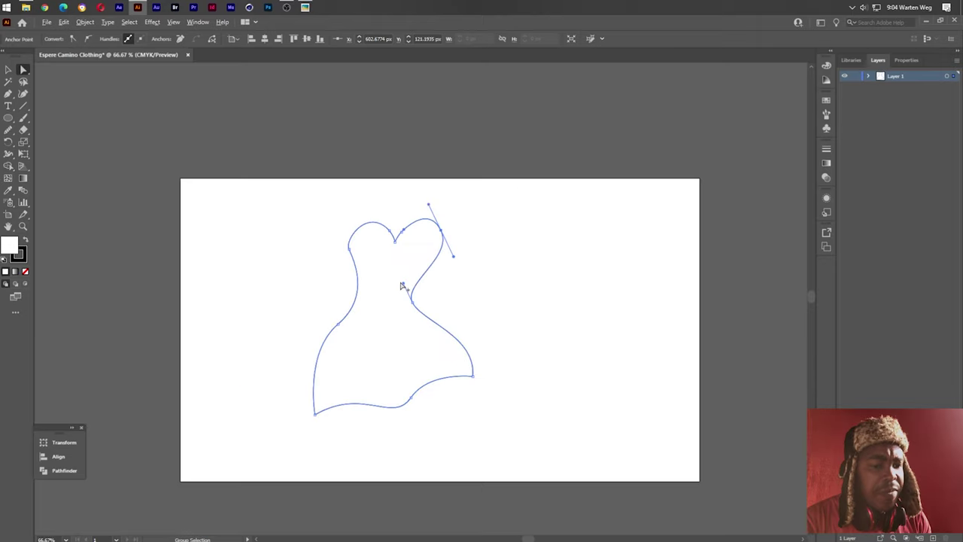
scroll(402, 284, "up", 2)
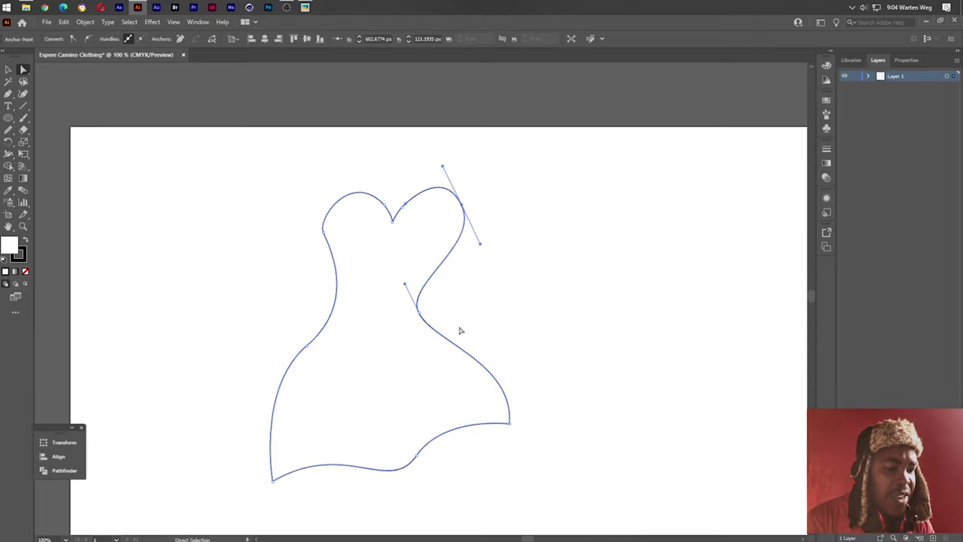
left_click(417, 455)
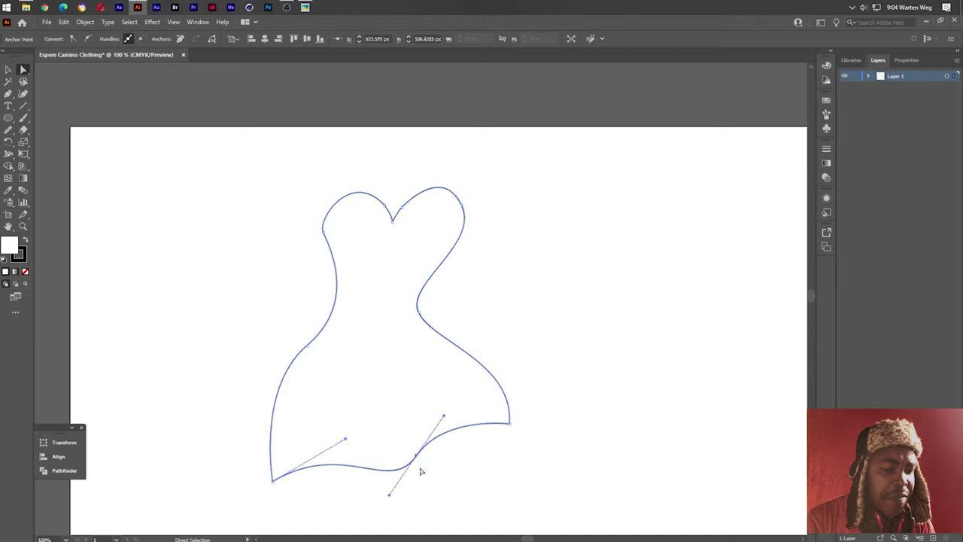
left_click_drag(390, 497, 388, 510)
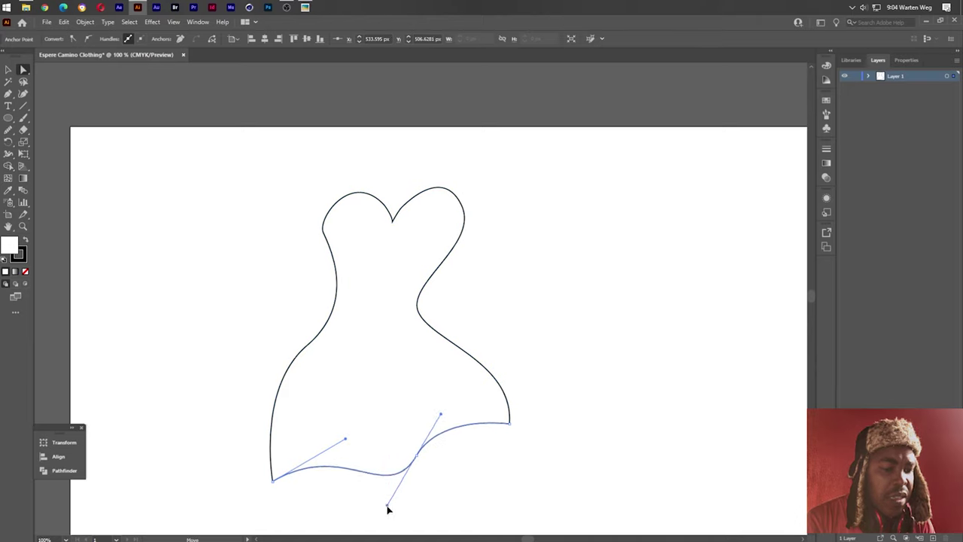
left_click_drag(416, 456, 413, 447)
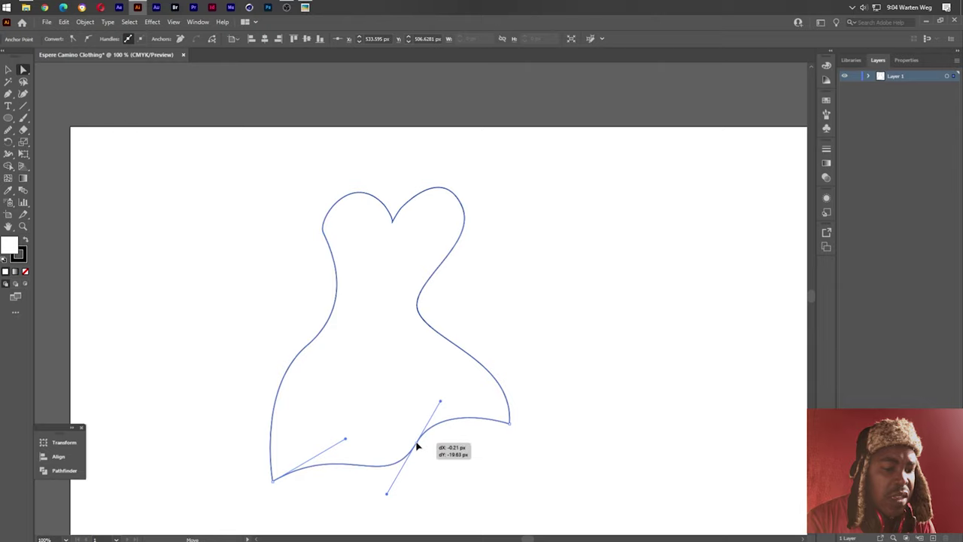
mouse_move(273, 481)
left_mouse_down()
mouse_move(282, 467)
mouse_move(280, 486)
left_mouse_up()
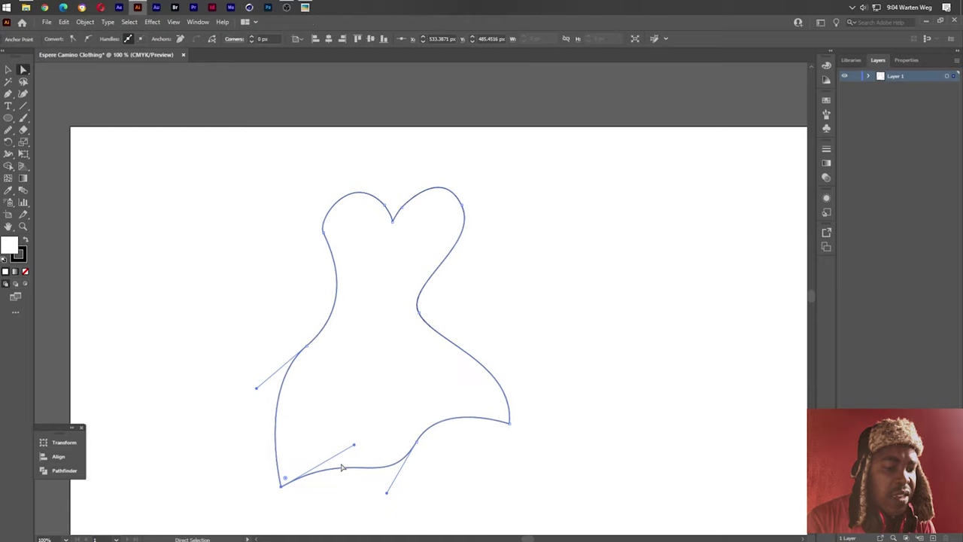
left_click_drag(355, 444, 362, 423)
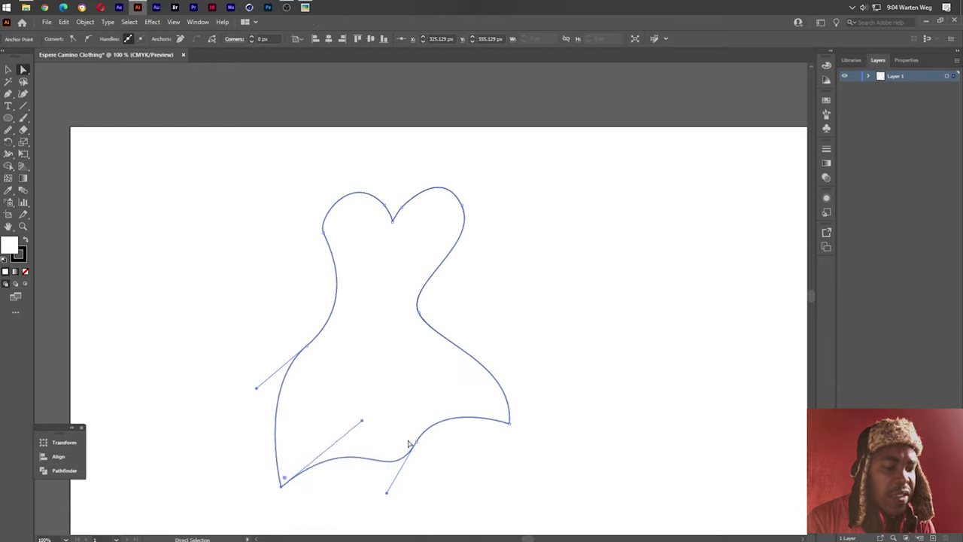
left_click_drag(410, 445, 425, 432)
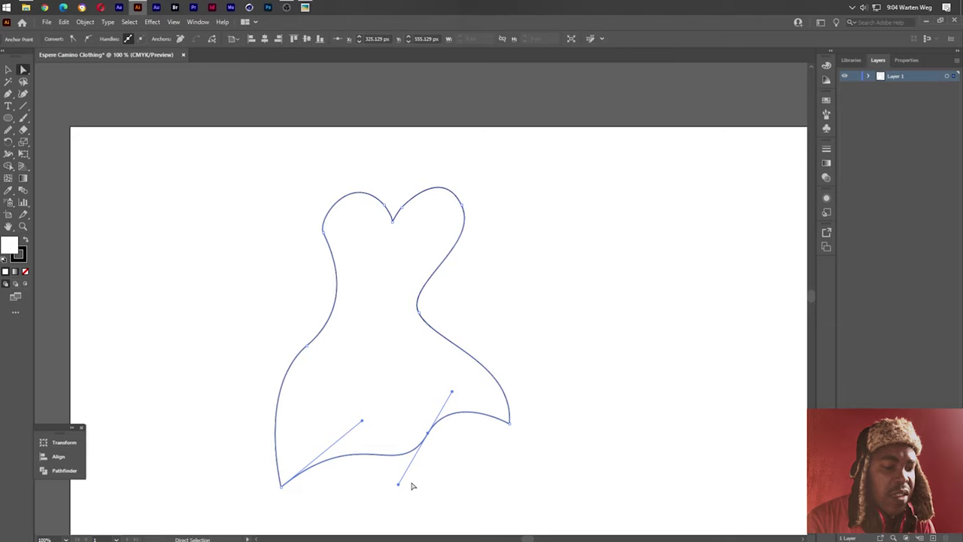
left_click_drag(399, 484, 389, 502)
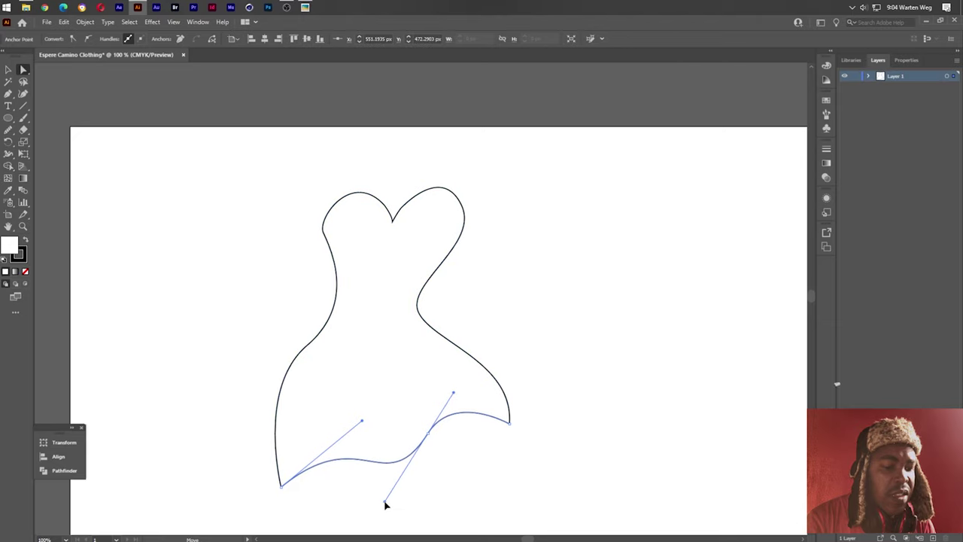
left_click(509, 423)
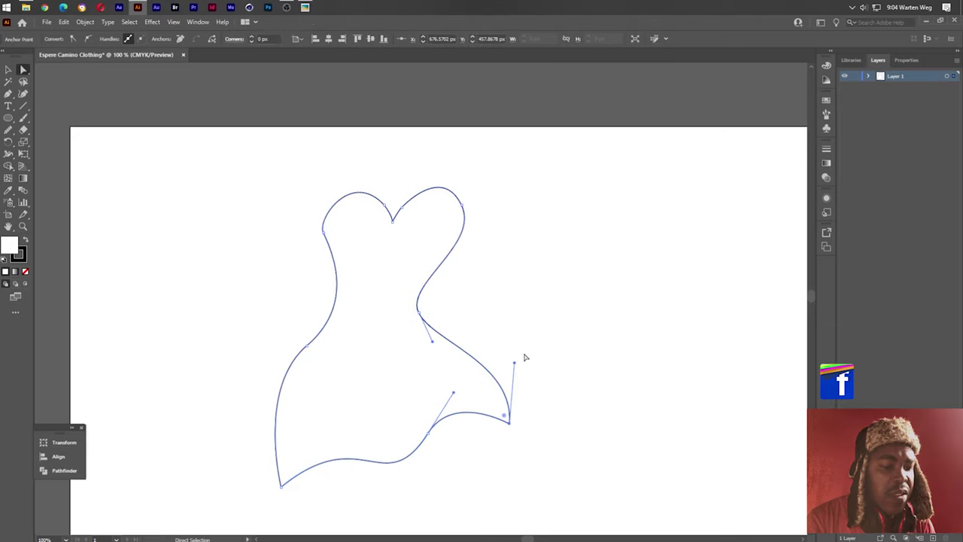
left_click_drag(515, 365, 492, 348)
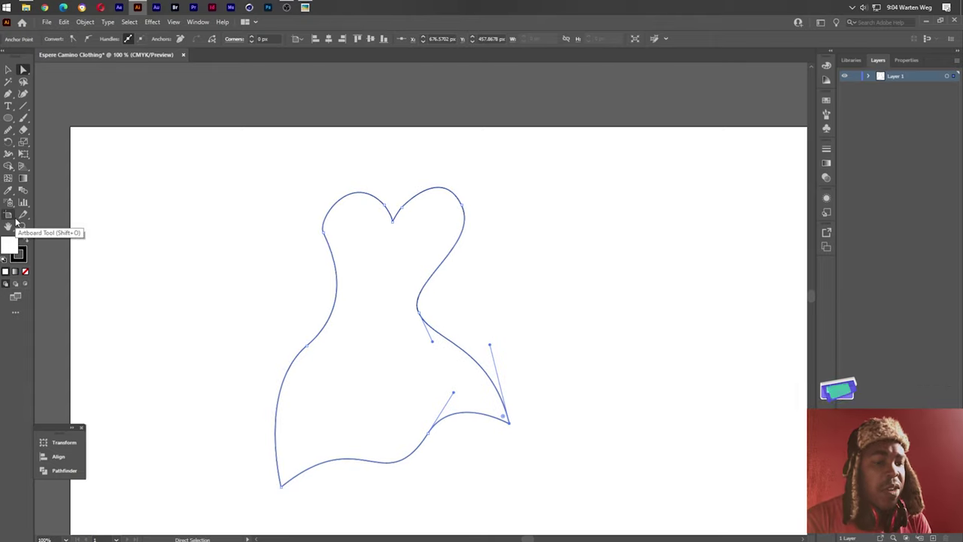
- Smooth the dress outline along the bodice lobes, waist, skirt sides and hem
left_click(11, 132)
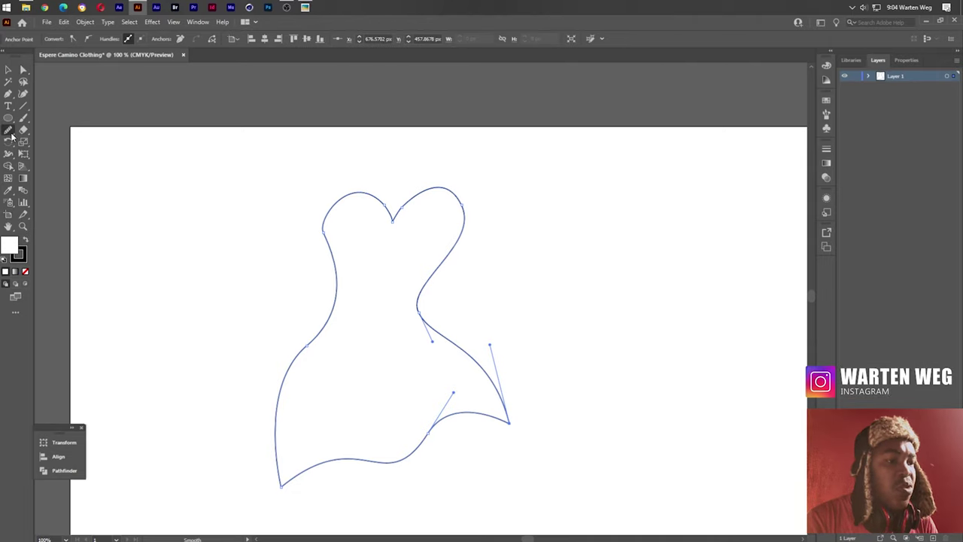
left_click_drag(324, 237, 337, 199)
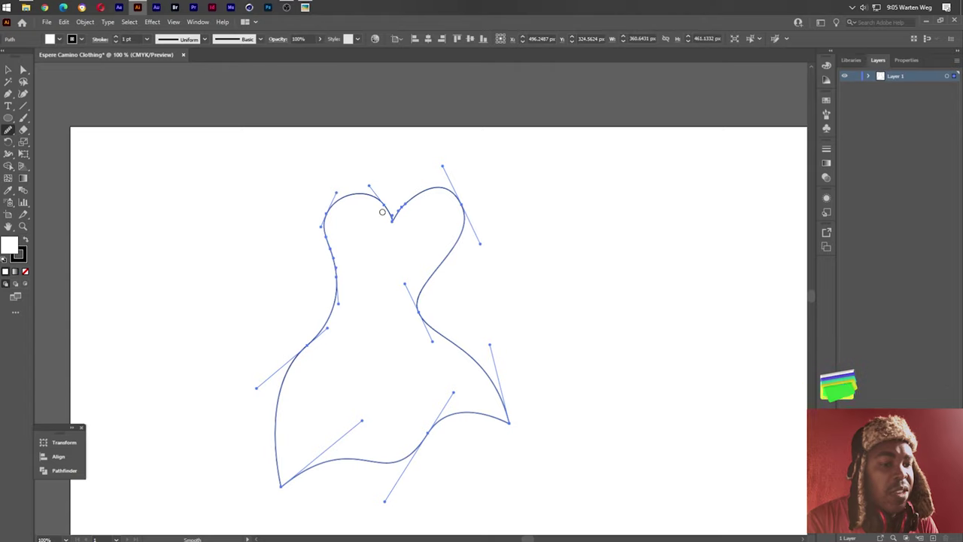
left_click_drag(389, 221, 444, 188)
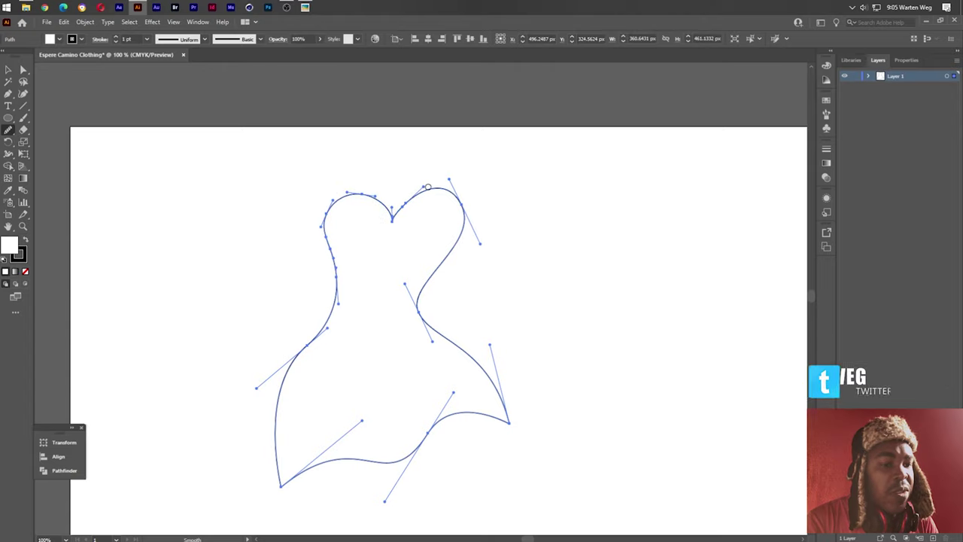
left_click_drag(410, 283, 490, 357)
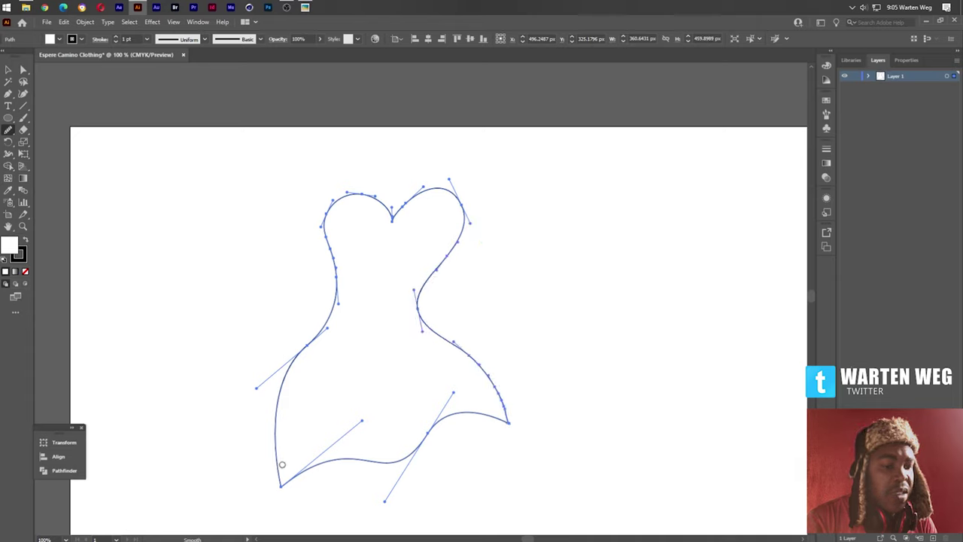
left_click_drag(282, 464, 336, 316)
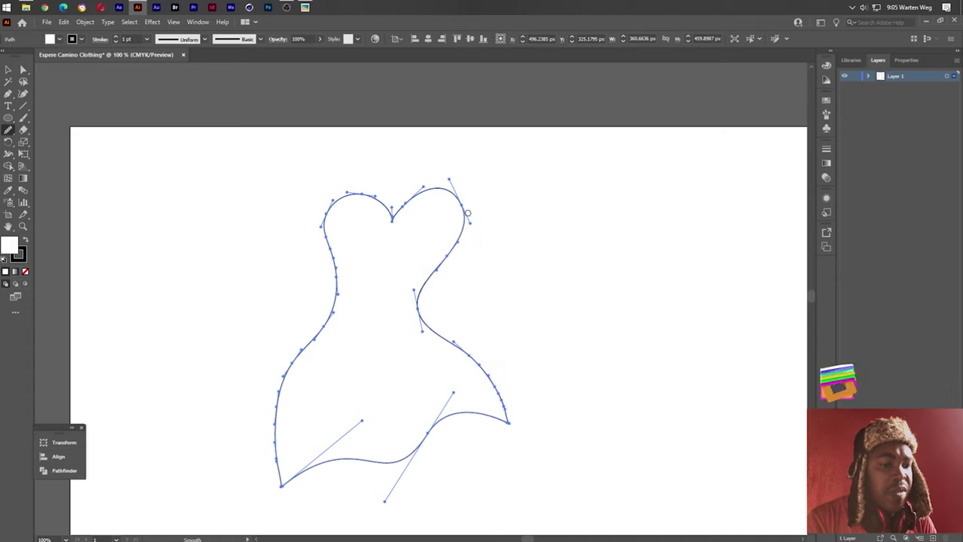
left_click_drag(460, 199, 462, 219)
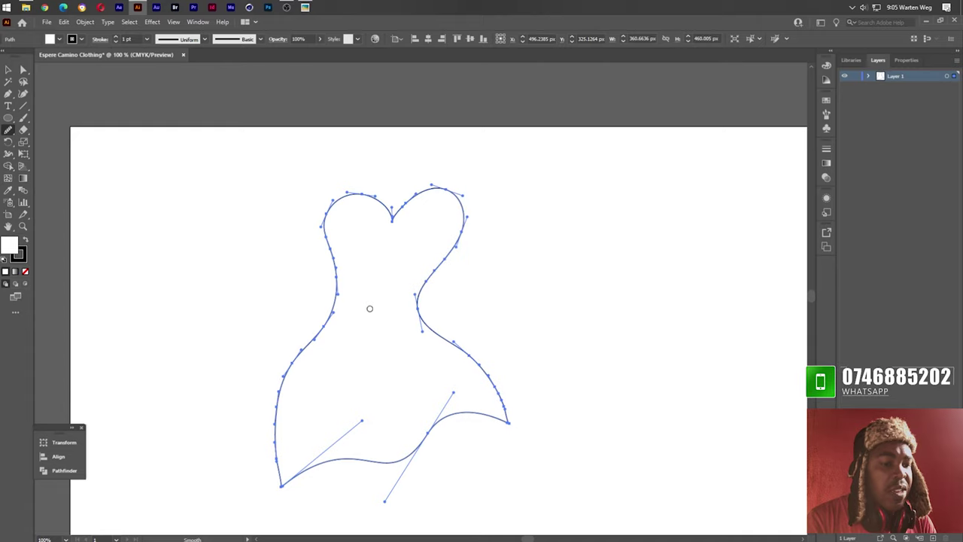
- Make the dress solid black with no stroke and move it lower left on the artboard
left_click(24, 241)
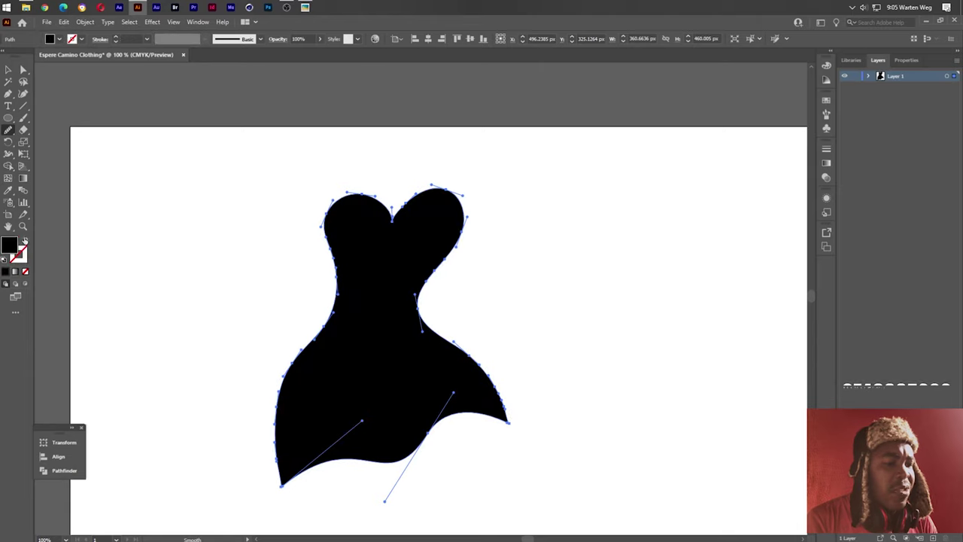
left_click(9, 69)
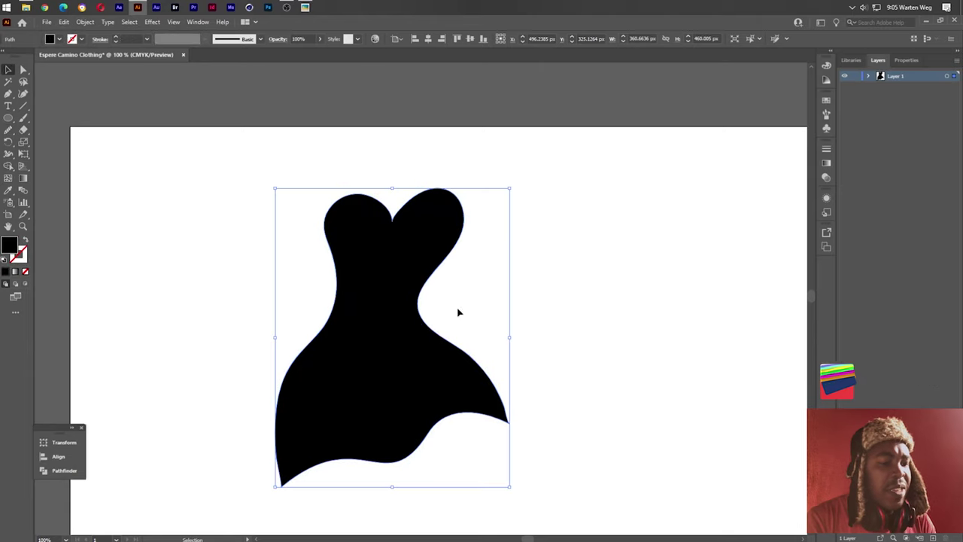
left_click_drag(375, 362, 377, 392)
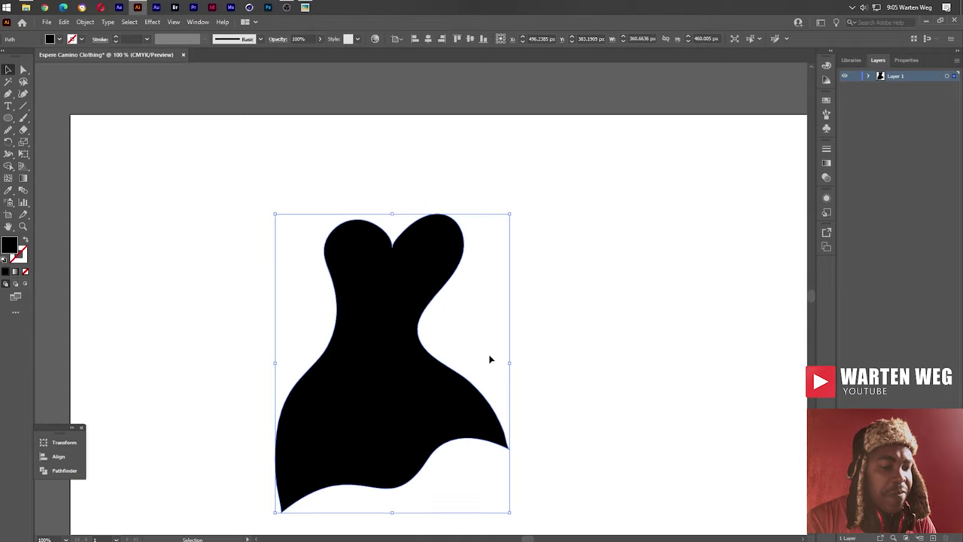
scroll(391, 386, "down", 2)
mouse_move(386, 381)
left_mouse_down()
mouse_move(386, 398)
mouse_move(230, 421)
left_mouse_up()
left_click(442, 316)
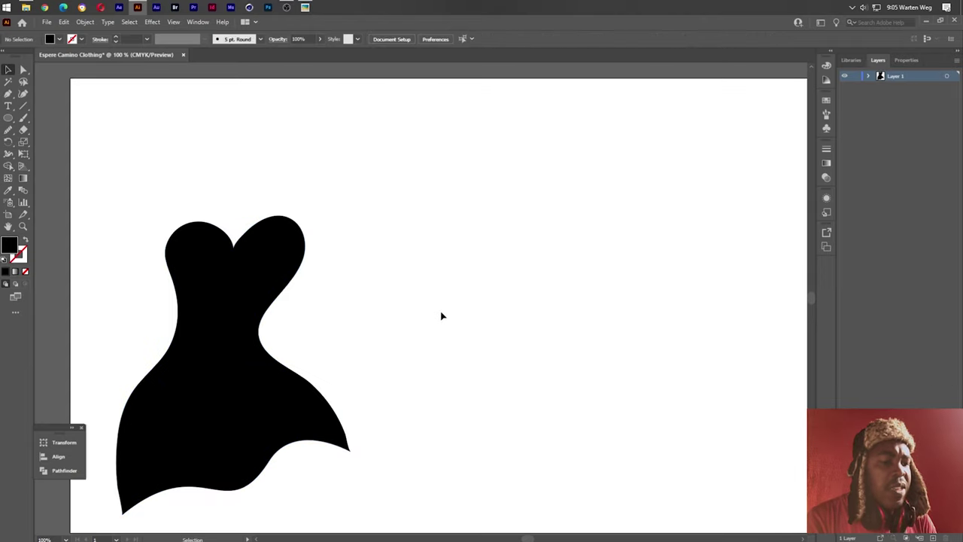
- Draw a closed, wavy hat-brim shape to the right of the dress
left_click(8, 94)
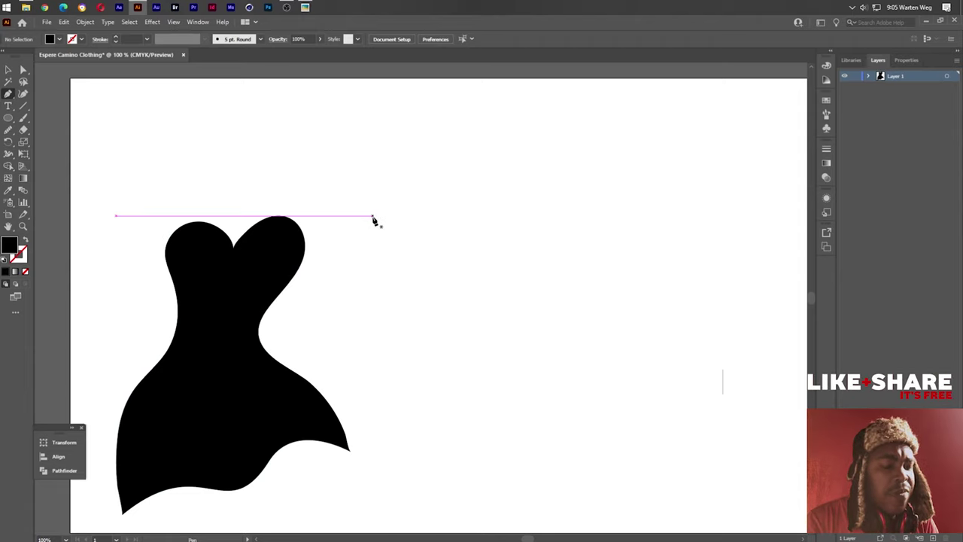
left_click_drag(478, 205, 550, 160)
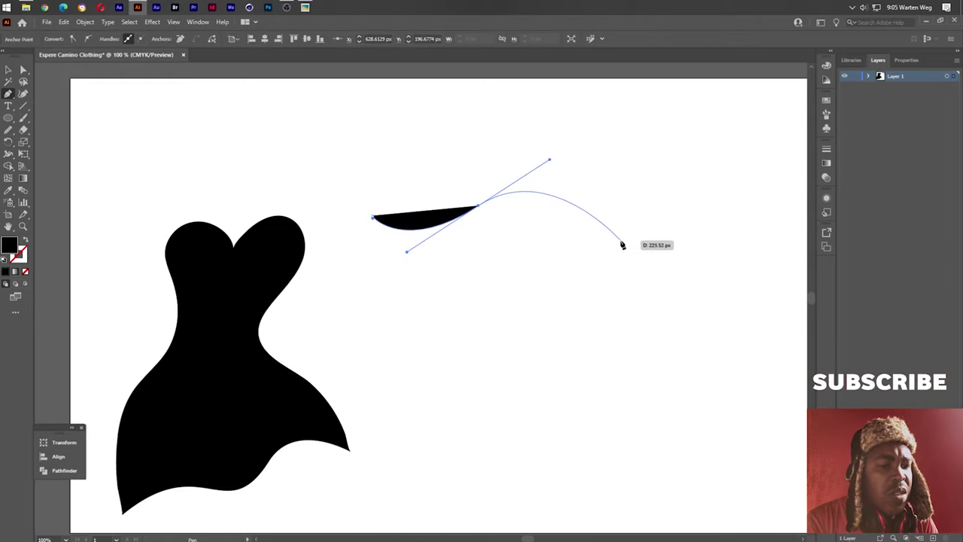
left_click_drag(636, 240, 692, 230)
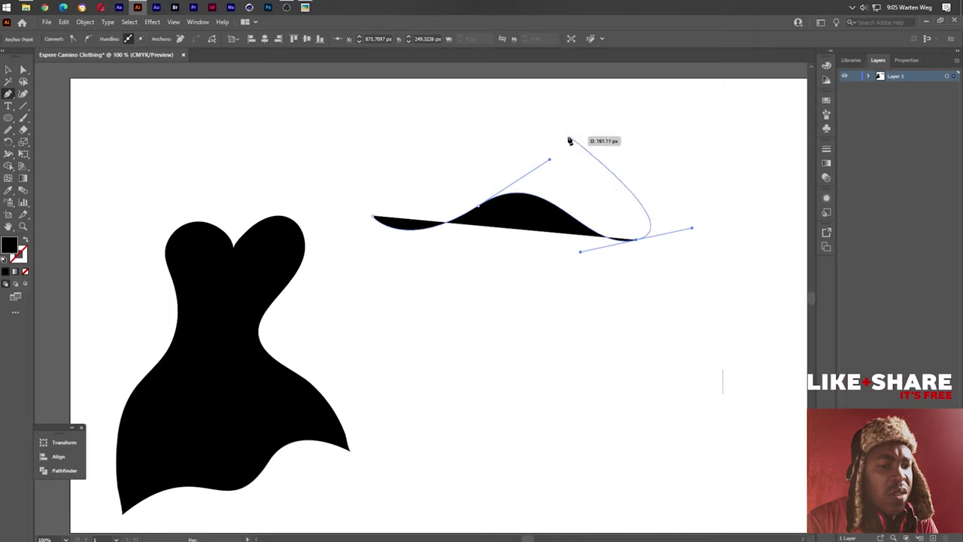
left_click_drag(557, 140, 456, 180)
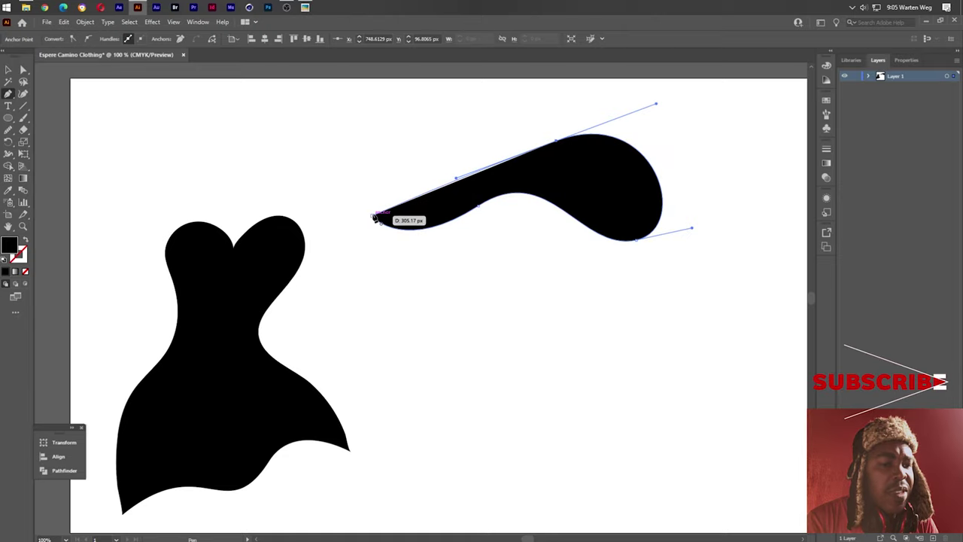
left_click_drag(373, 217, 407, 251)
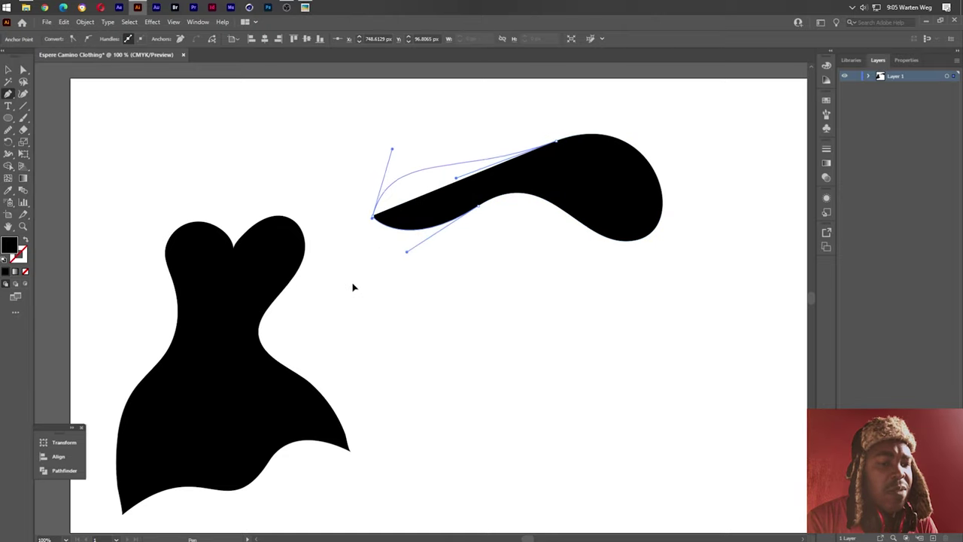
mouse_move(335, 287)
left_mouse_down()
mouse_move(297, 301)
mouse_move(322, 312)
left_mouse_up()
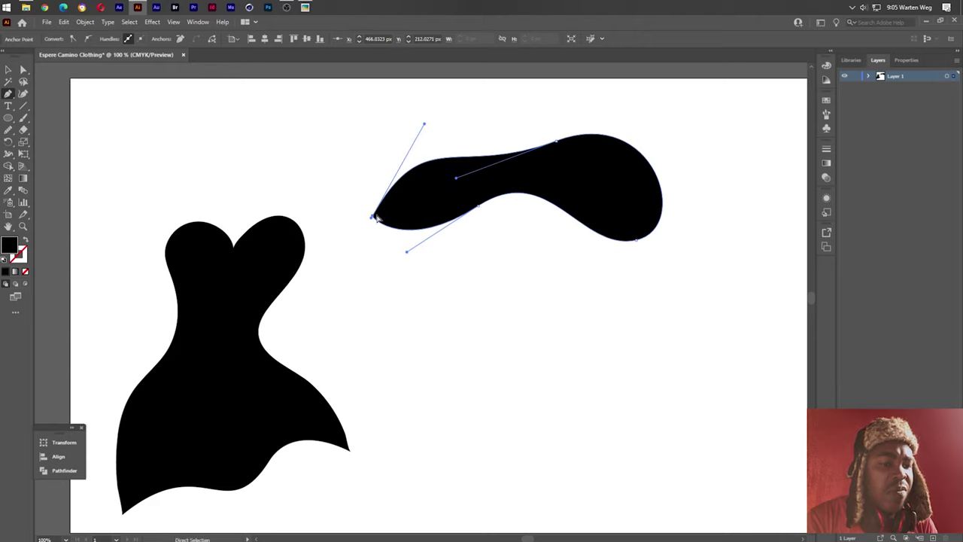
left_click_drag(372, 220, 323, 319)
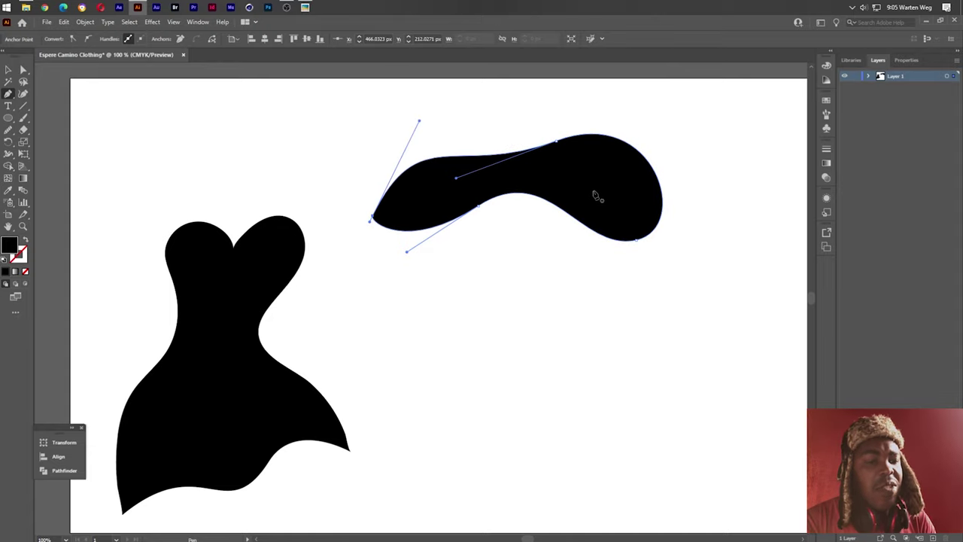
- Adjust the brim's anchors and handles to refine its lower and upper curves
left_click_drag(585, 179, 579, 227)
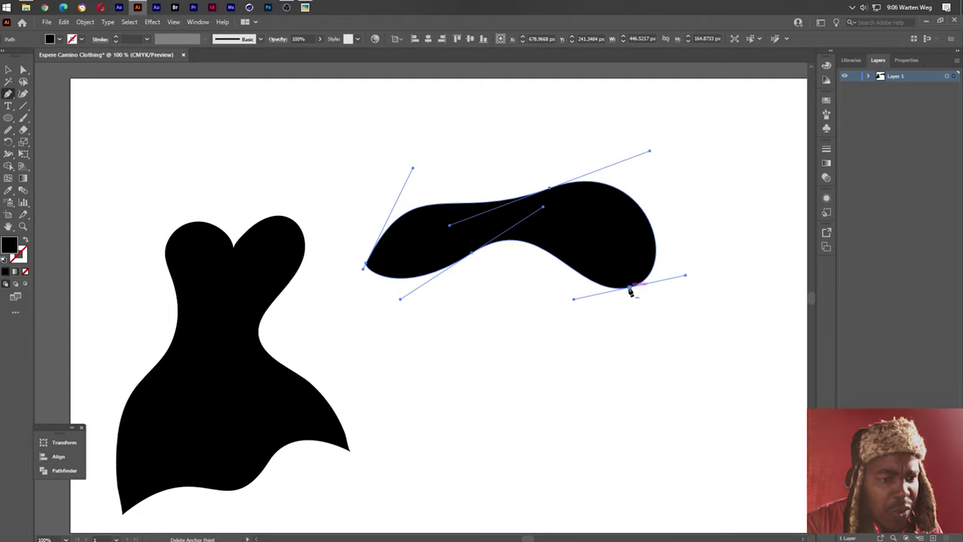
mouse_move(365, 268)
left_mouse_down()
mouse_move(378, 228)
mouse_move(411, 204)
left_mouse_up()
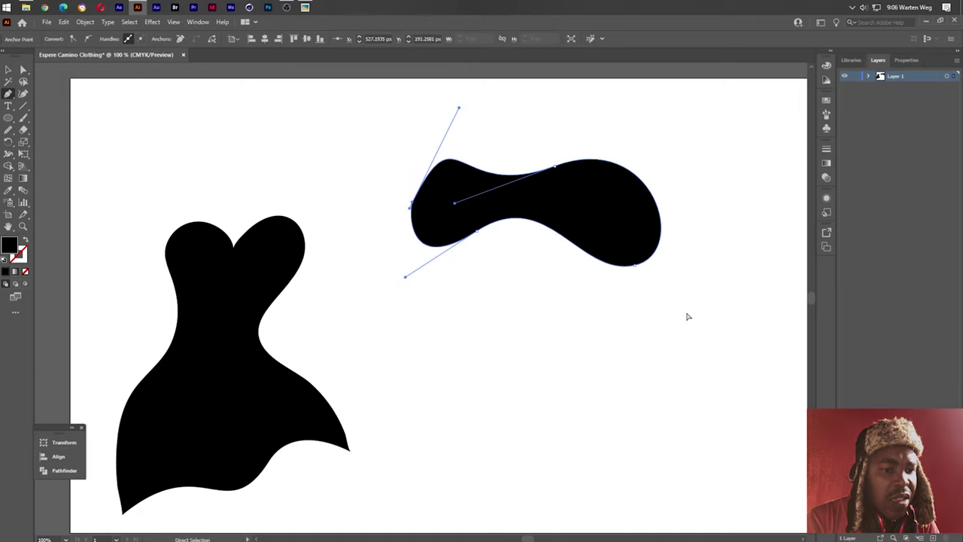
mouse_move(636, 267)
left_mouse_down()
mouse_move(649, 284)
mouse_move(638, 288)
left_mouse_up()
mouse_move(477, 235)
left_mouse_down()
mouse_move(482, 249)
mouse_move(464, 273)
mouse_move(480, 261)
left_mouse_up()
left_click_drag(552, 219, 578, 224)
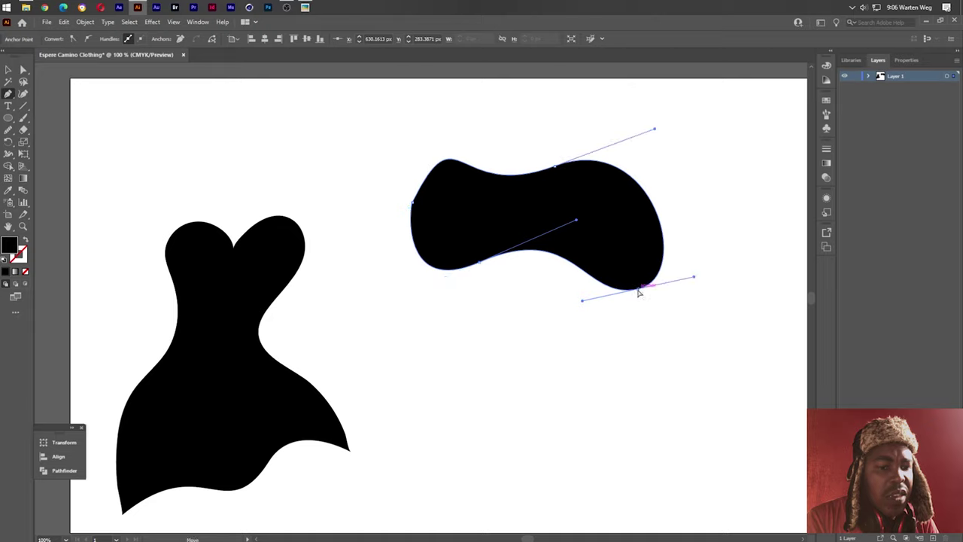
- Bulge the brim's right side outward, flatten its top-left curve and lower its left point
left_click(695, 276)
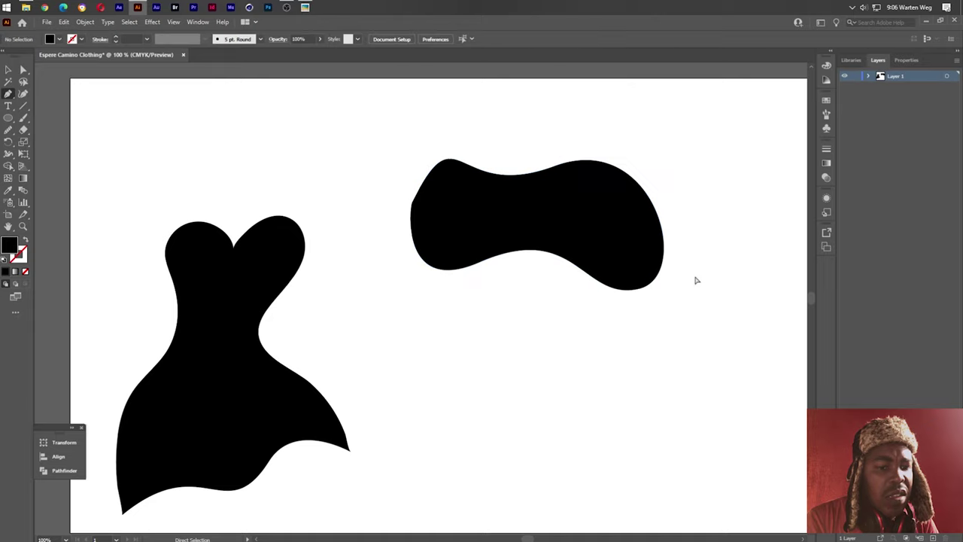
left_click(638, 290)
left_click(638, 289)
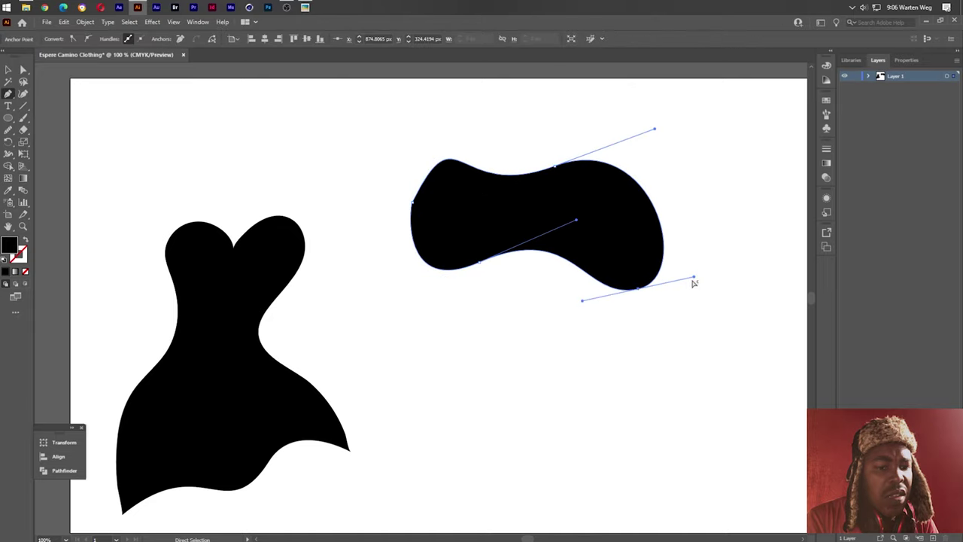
left_click_drag(696, 279, 717, 242)
left_click(556, 167)
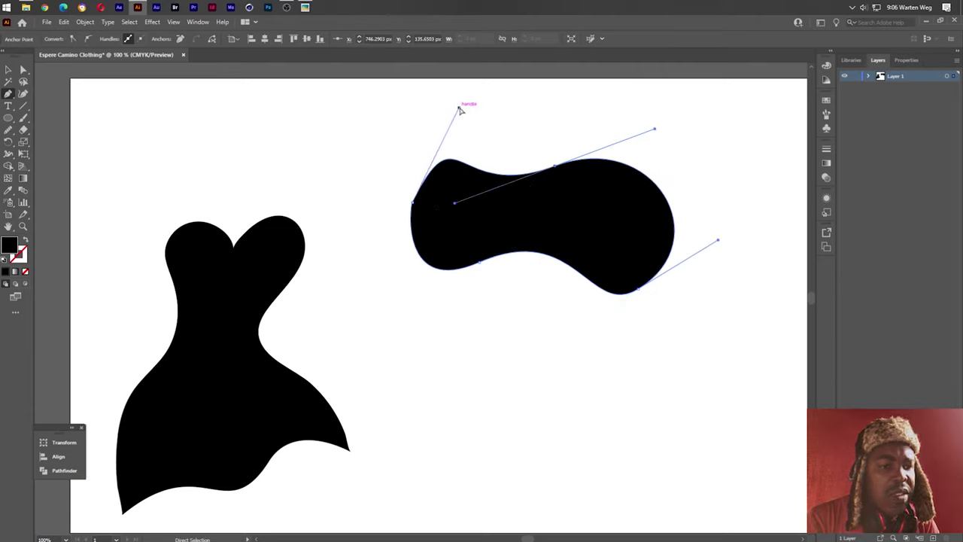
left_click_drag(461, 111, 449, 153)
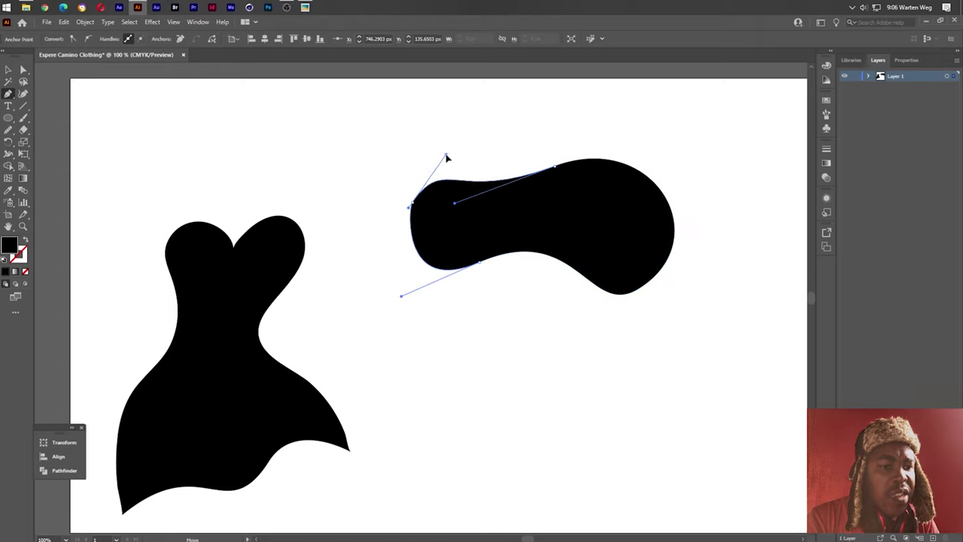
left_click(434, 191)
left_click_drag(414, 204, 422, 219)
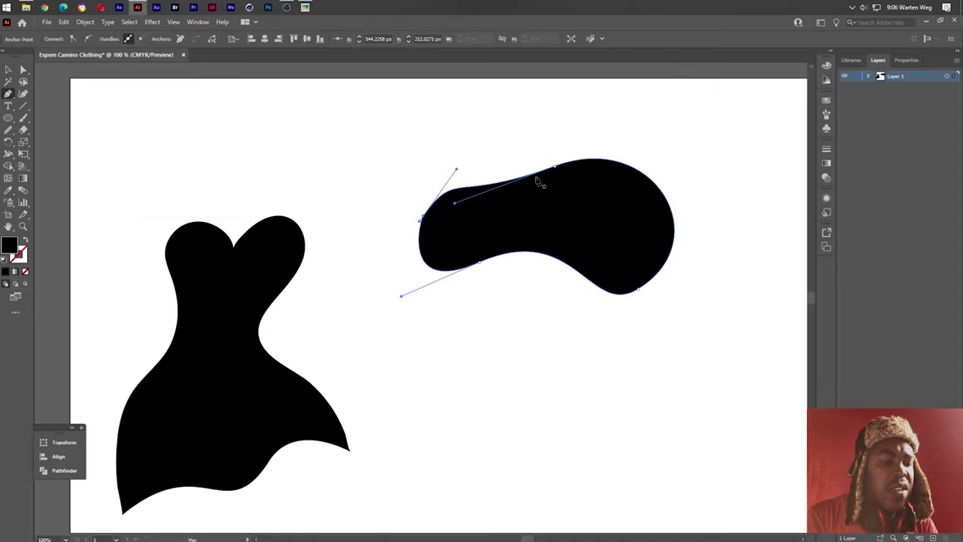
- Draw a circle over the brim as the hat crown and smooth the brim's upper-left edge
left_click(9, 119)
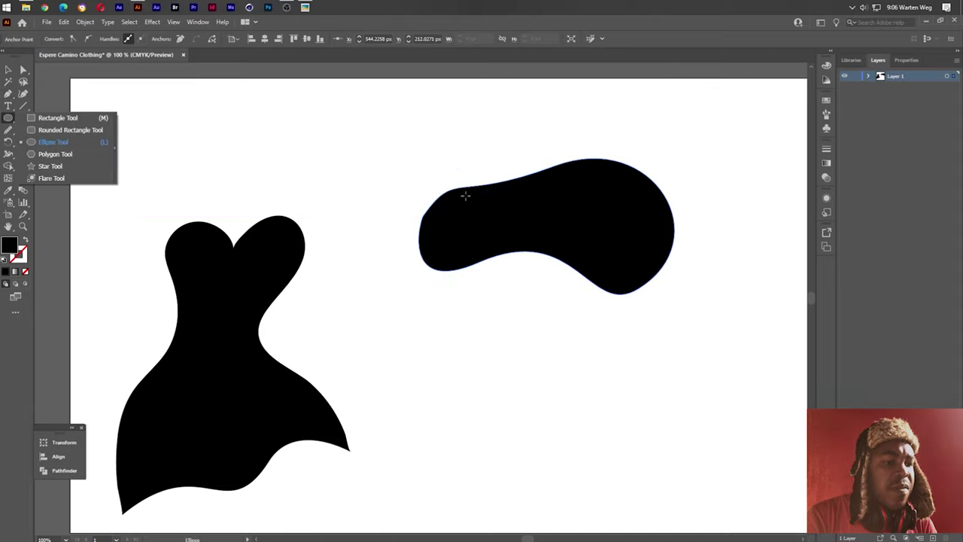
mouse_move(489, 138)
left_mouse_down()
mouse_move(593, 241)
mouse_move(542, 217)
left_mouse_up()
left_click(8, 70)
left_click(425, 239)
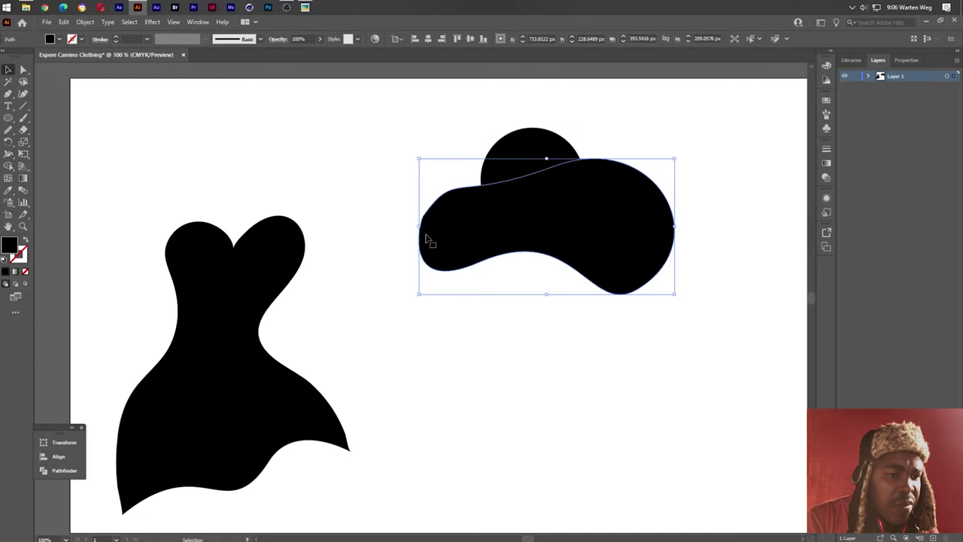
left_click(8, 131)
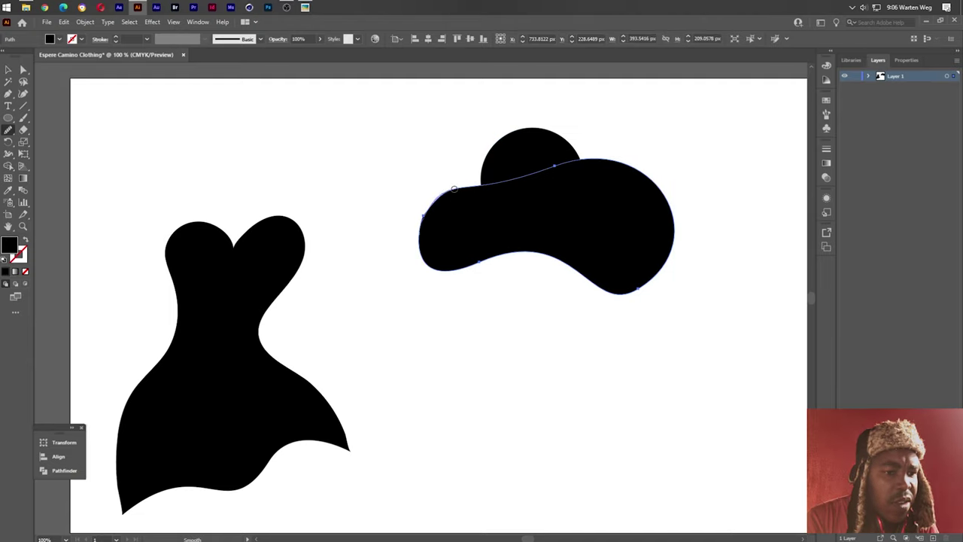
left_click_drag(487, 185, 424, 219)
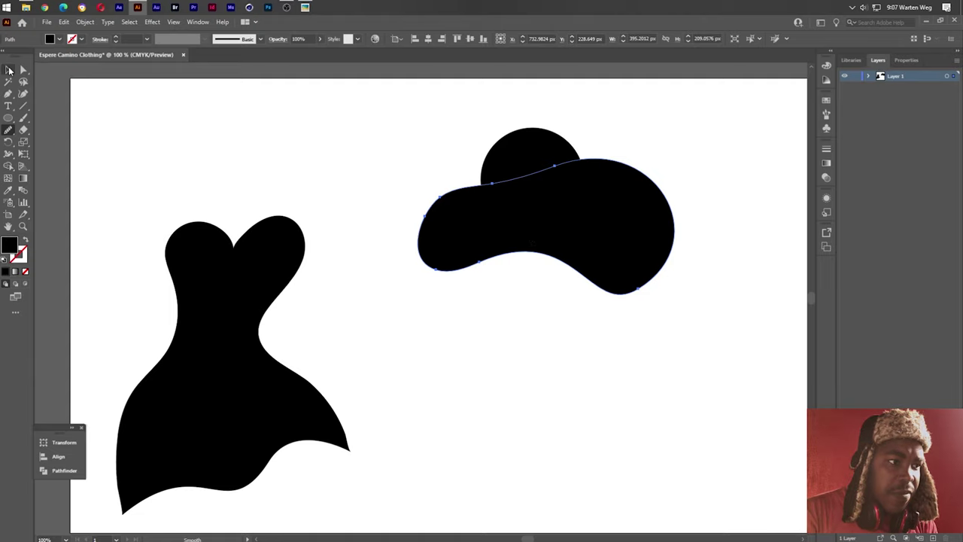
- Narrow the crown circle slightly and lower it onto the brim
left_click(9, 69)
left_click(584, 181)
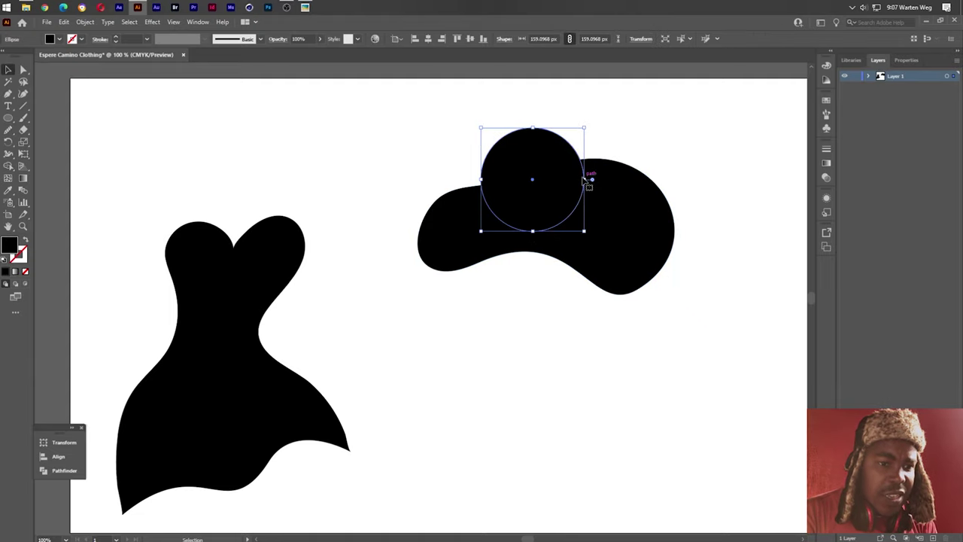
left_click_drag(585, 181, 580, 181)
left_click_drag(580, 181, 580, 181)
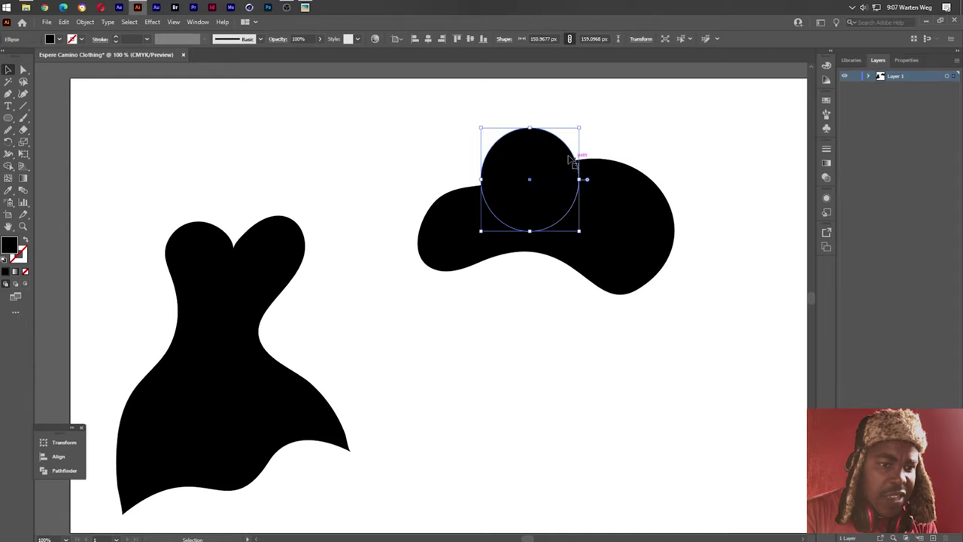
left_click_drag(530, 128, 530, 135)
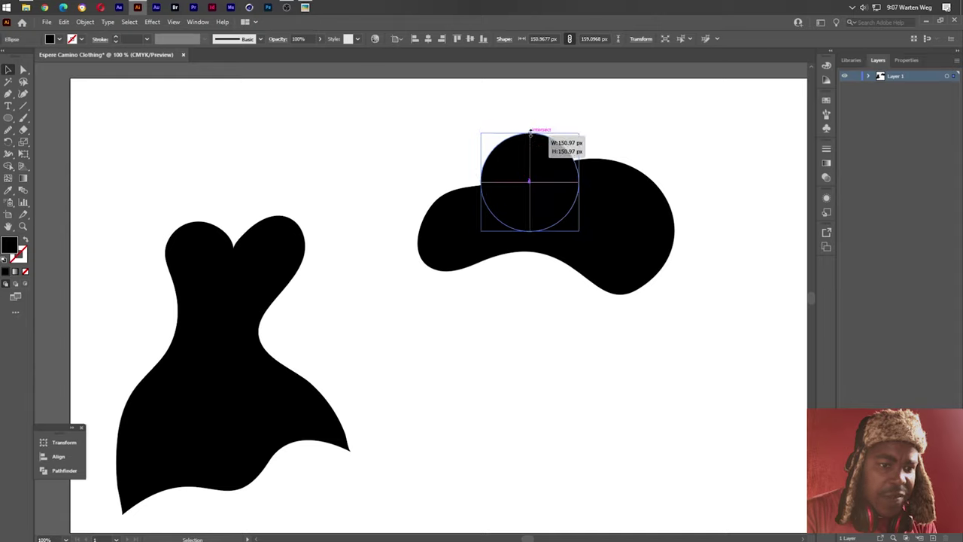
left_click(652, 133)
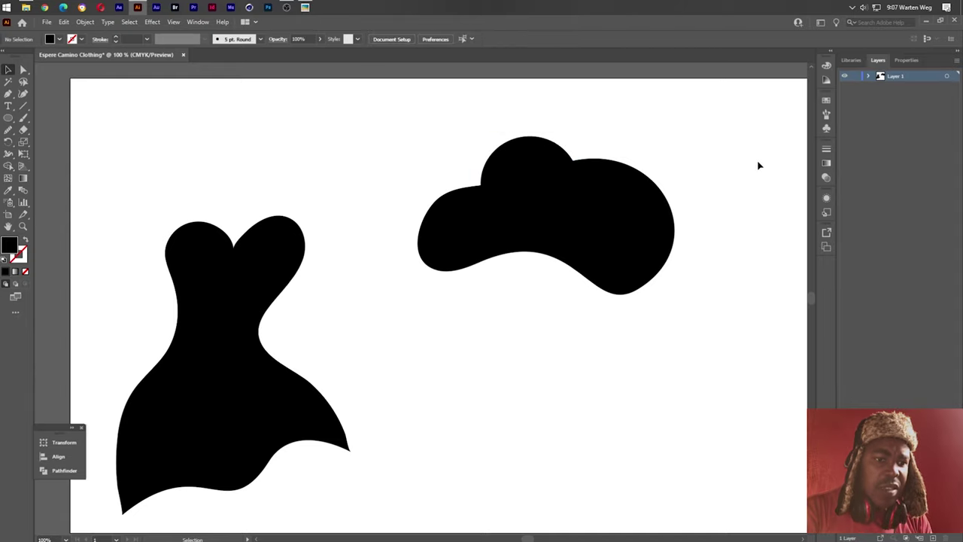
- Move the brim's left and bottom-left anchors and handles to round its left end
left_click(468, 206)
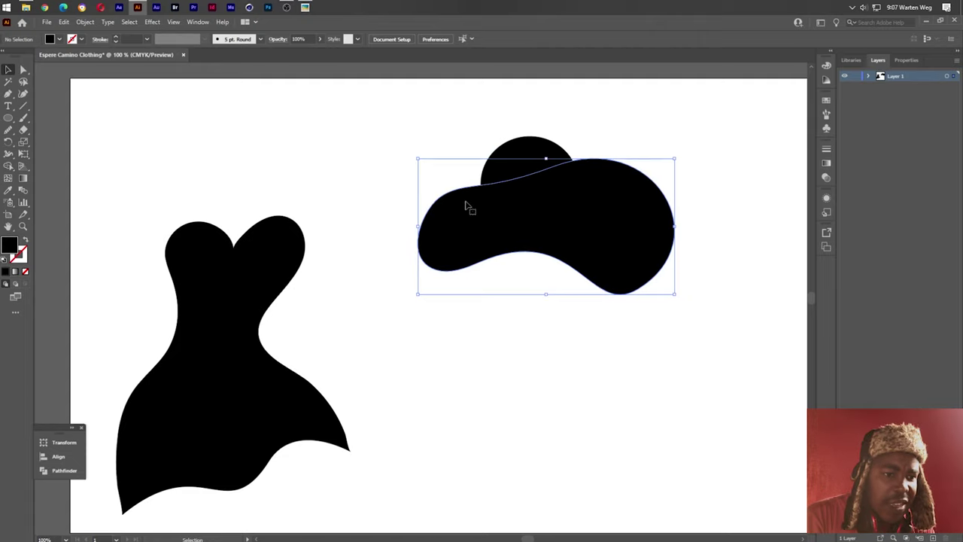
left_click(22, 70)
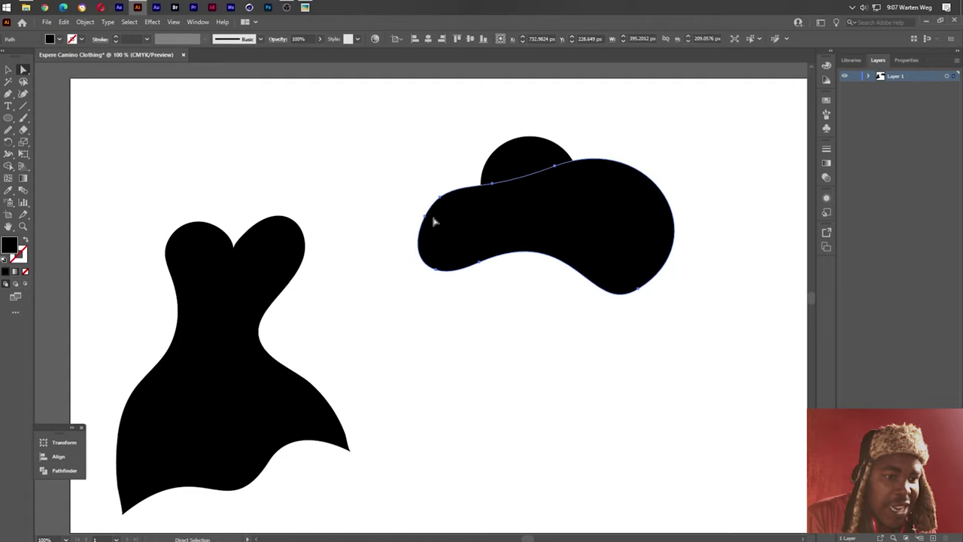
left_click(441, 204)
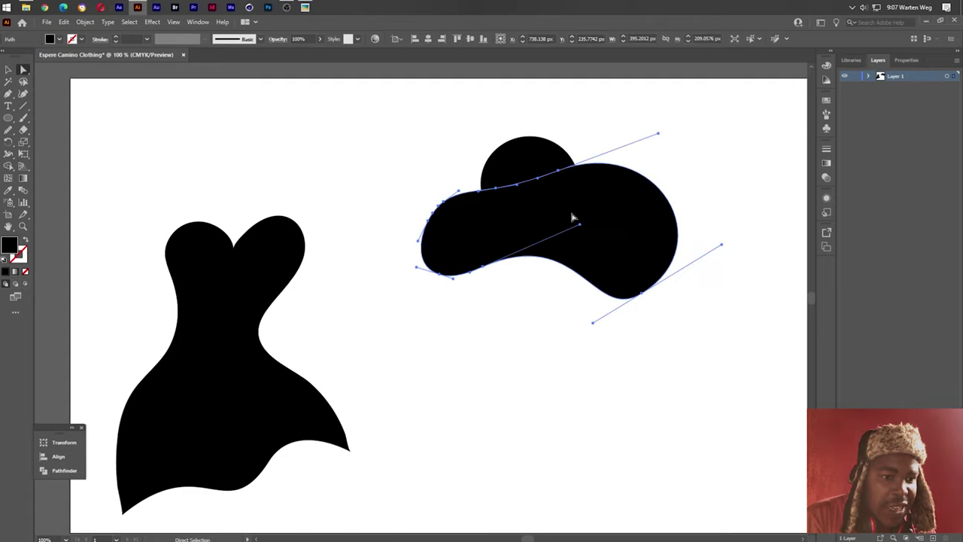
left_click_drag(576, 218, 562, 218)
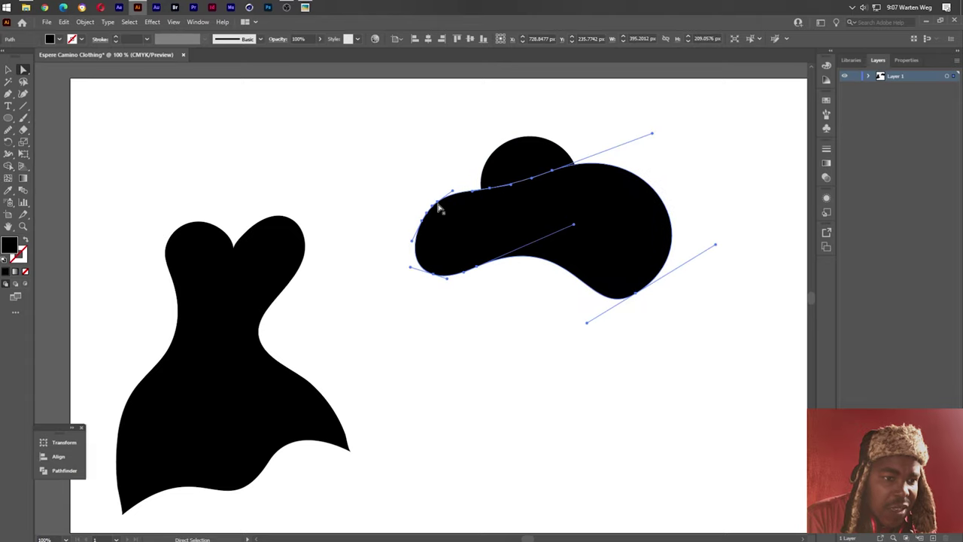
scroll(442, 224, "up", 2, "alt")
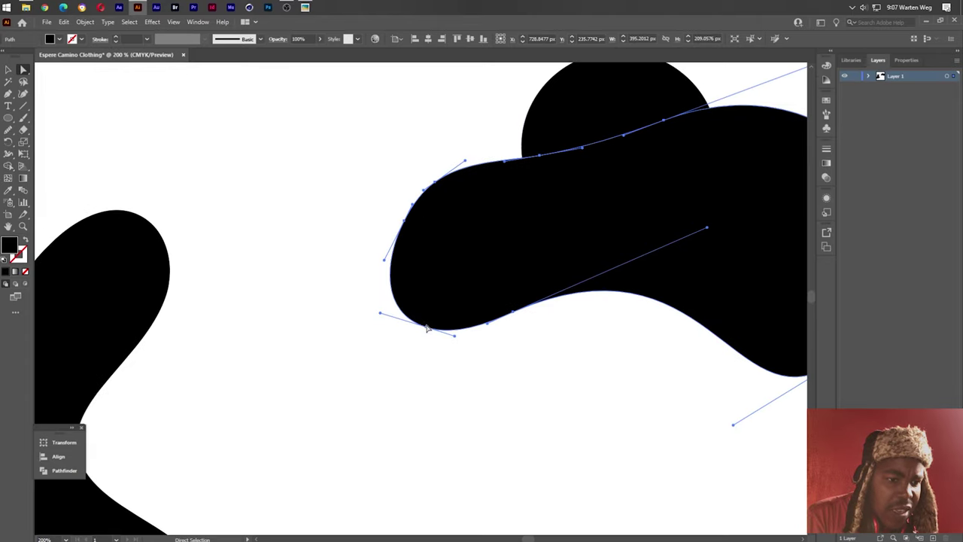
left_click_drag(427, 328, 434, 328)
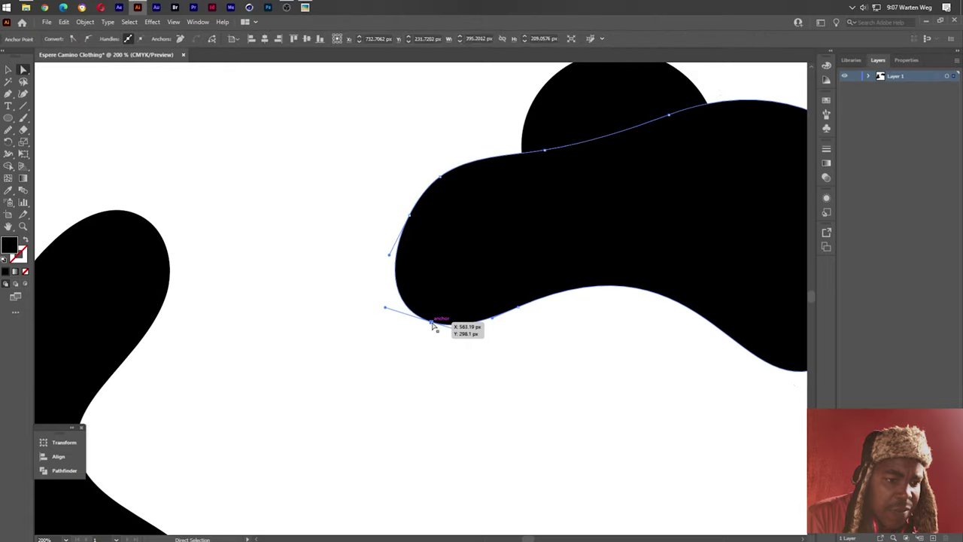
left_click_drag(434, 328, 438, 325)
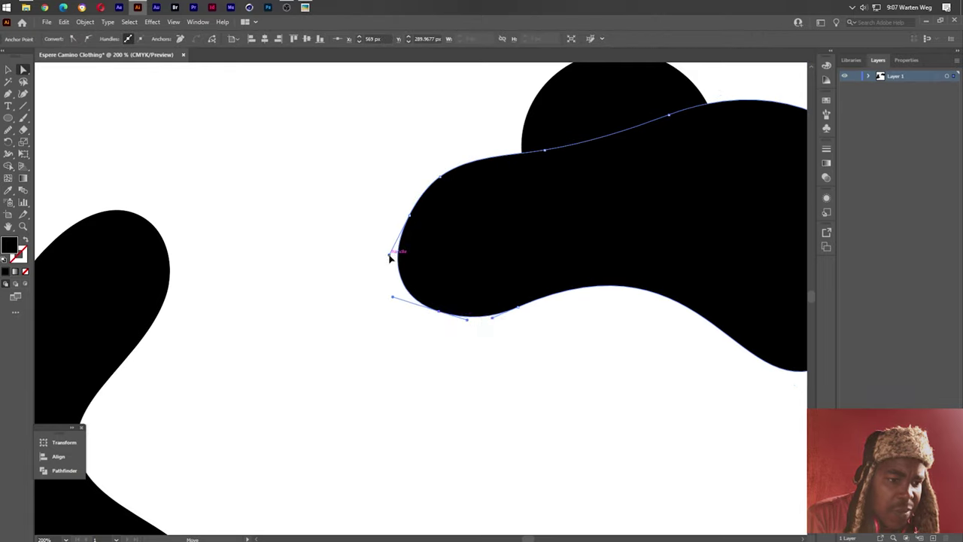
left_click_drag(390, 258, 400, 263)
left_click_drag(392, 300, 399, 286)
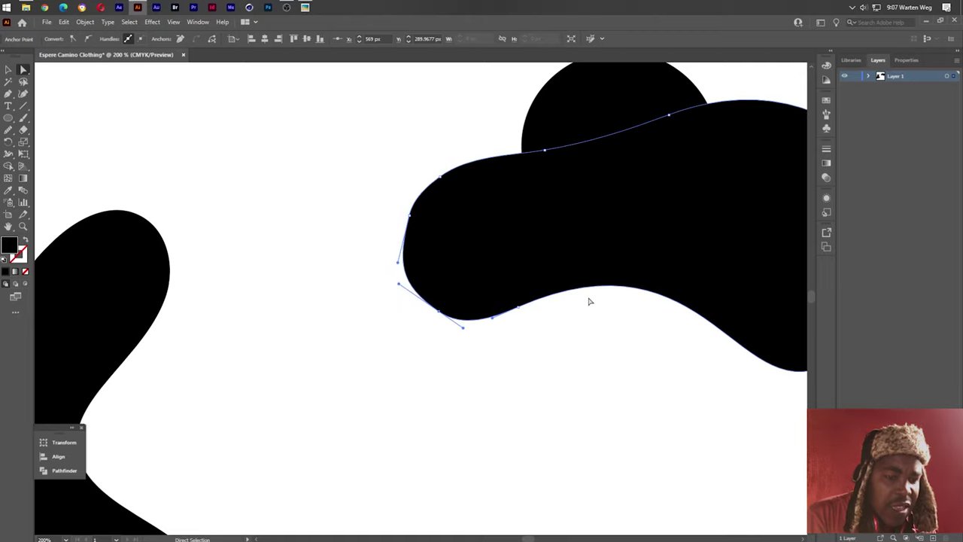
scroll(590, 302, "down", 3)
scroll(587, 301, "up", 1)
scroll(617, 307, "down", 1)
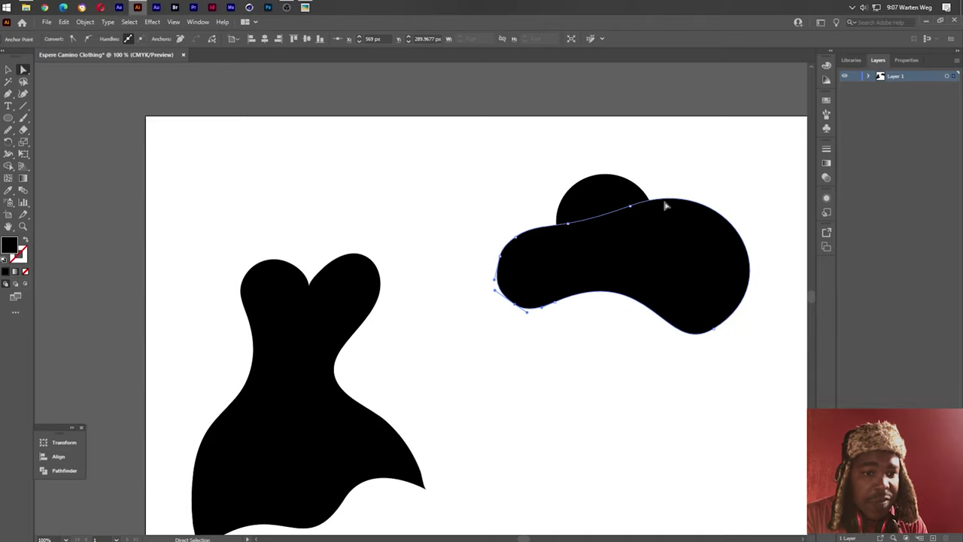
- Smooth the left end of the hat brim with the Smooth tool
left_click_drag(681, 175, 520, 318)
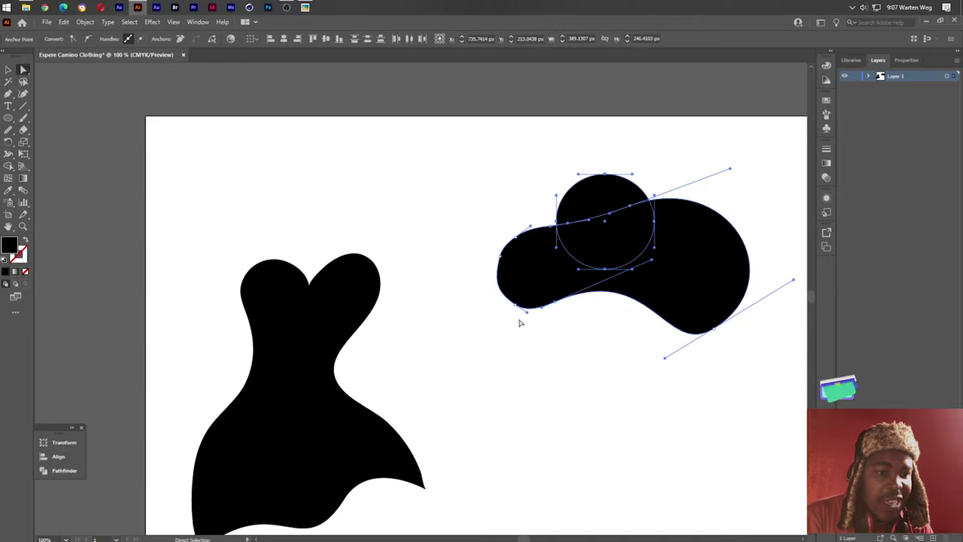
left_click(594, 335)
left_click(550, 275)
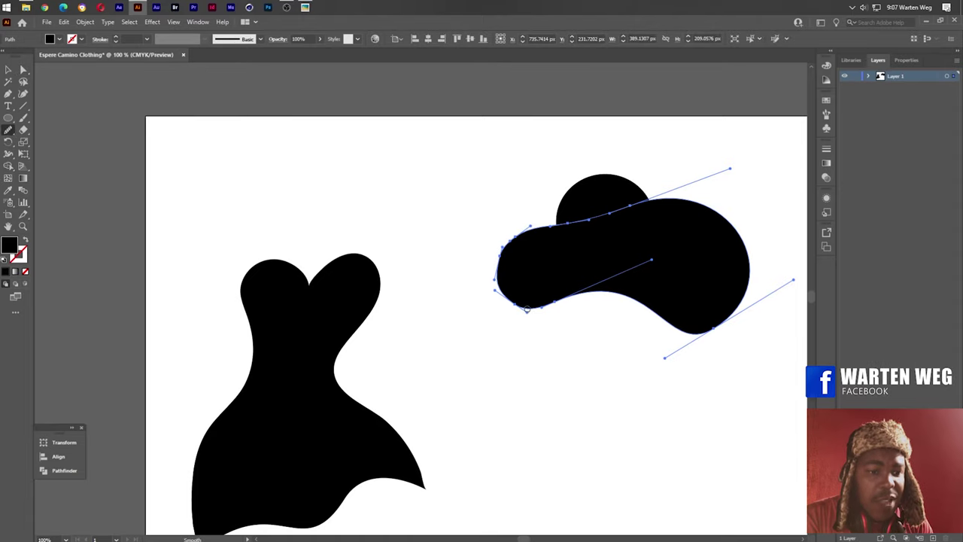
left_click_drag(507, 236, 535, 228)
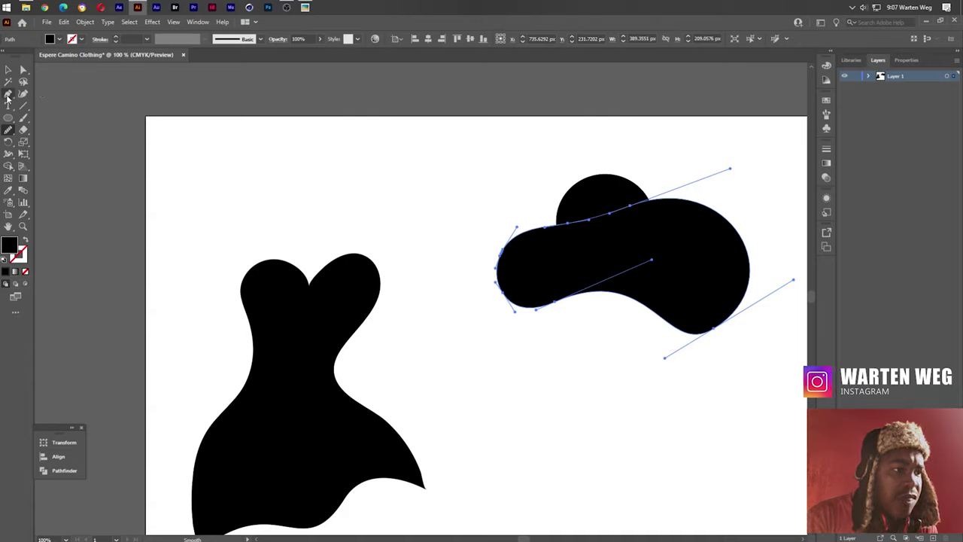
left_click(8, 94)
left_click(624, 419, "ctrl")
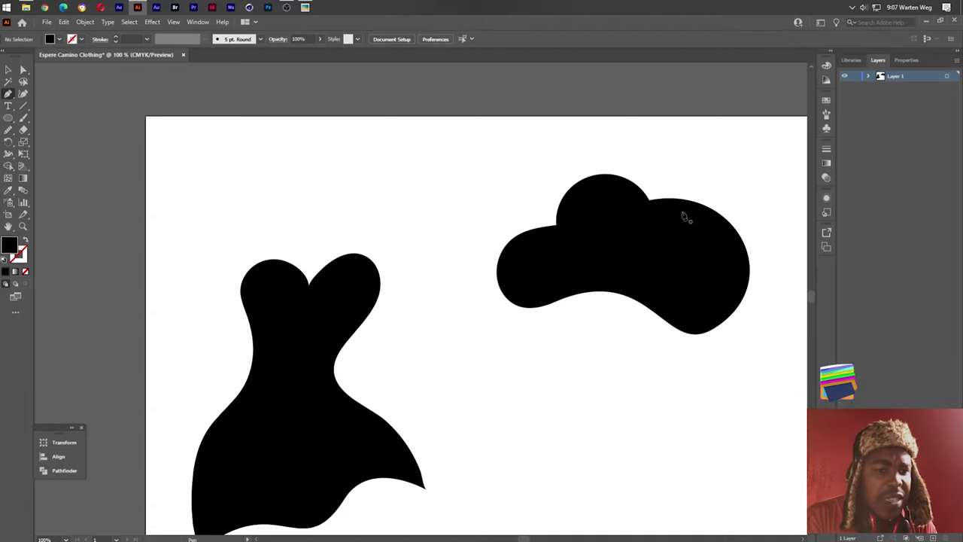
- Sample white from the artwork as the fill colour
key("i")
left_click(380, 203)
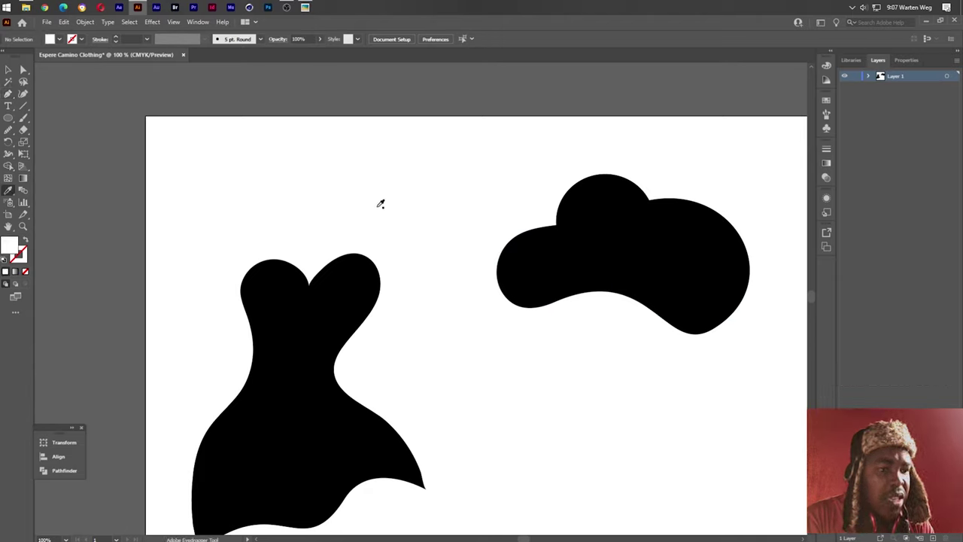
left_click(8, 106)
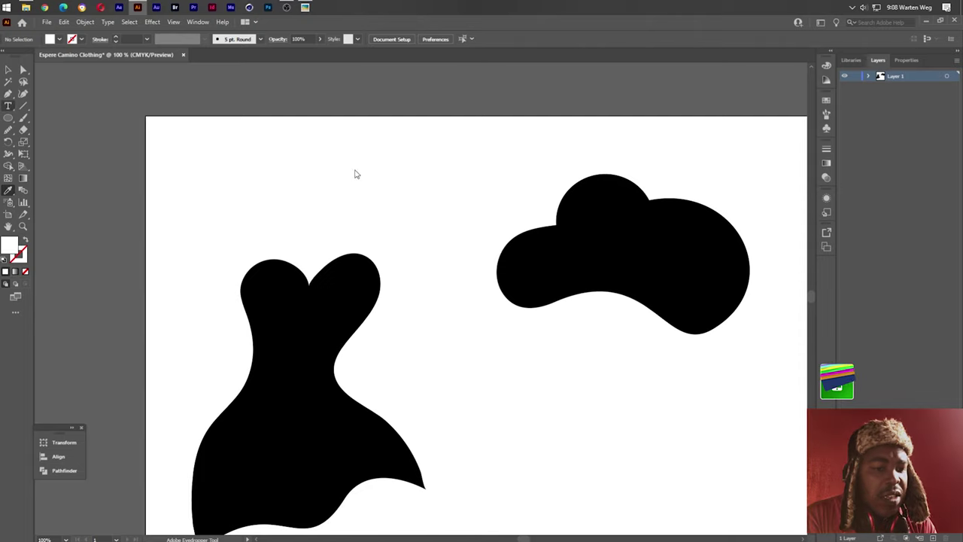
key("p")
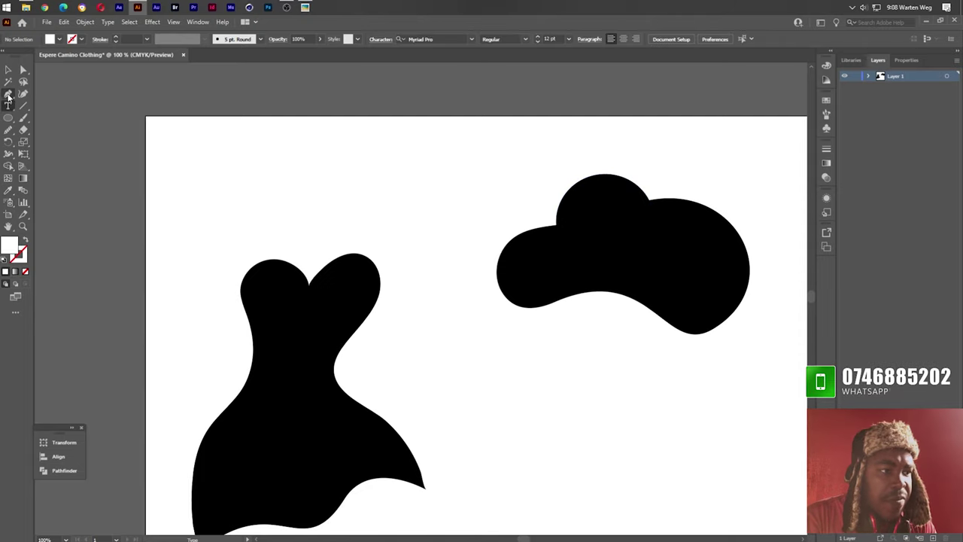
scroll(710, 172, "up", 2)
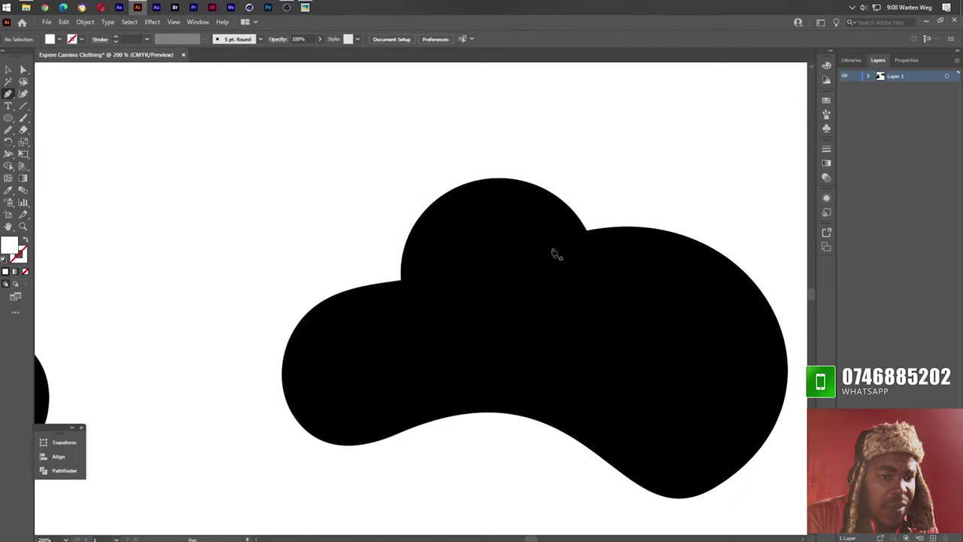
- Draw a curved closed white shape across the hat's crown-brim join
left_click(493, 273)
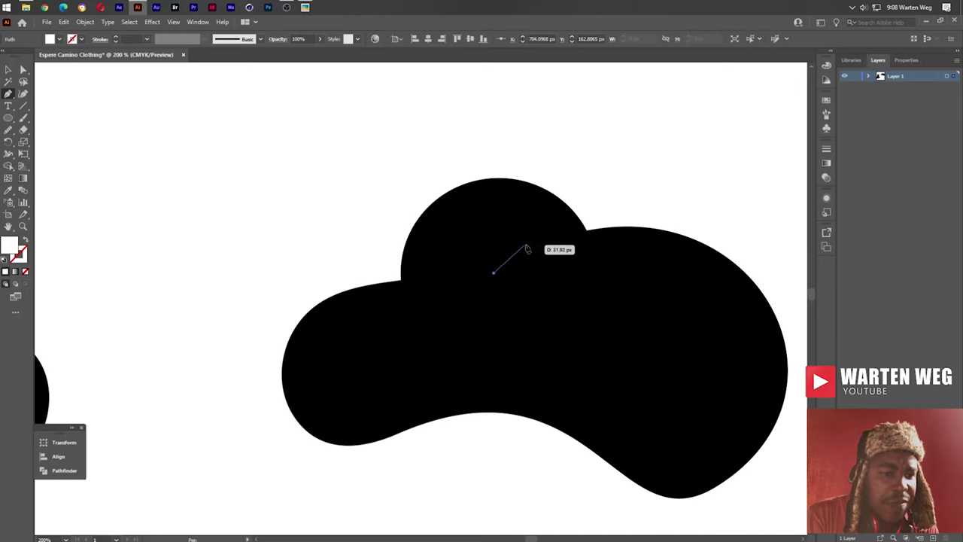
mouse_move(529, 258)
left_mouse_down()
mouse_move(535, 241)
mouse_move(602, 242)
mouse_move(606, 252)
mouse_move(578, 241)
mouse_move(611, 202)
left_mouse_up()
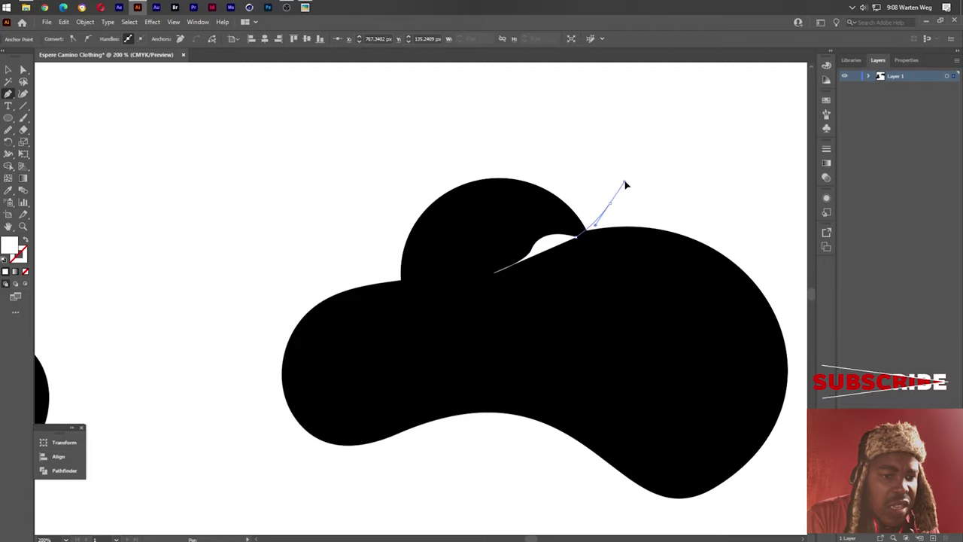
left_click(629, 182)
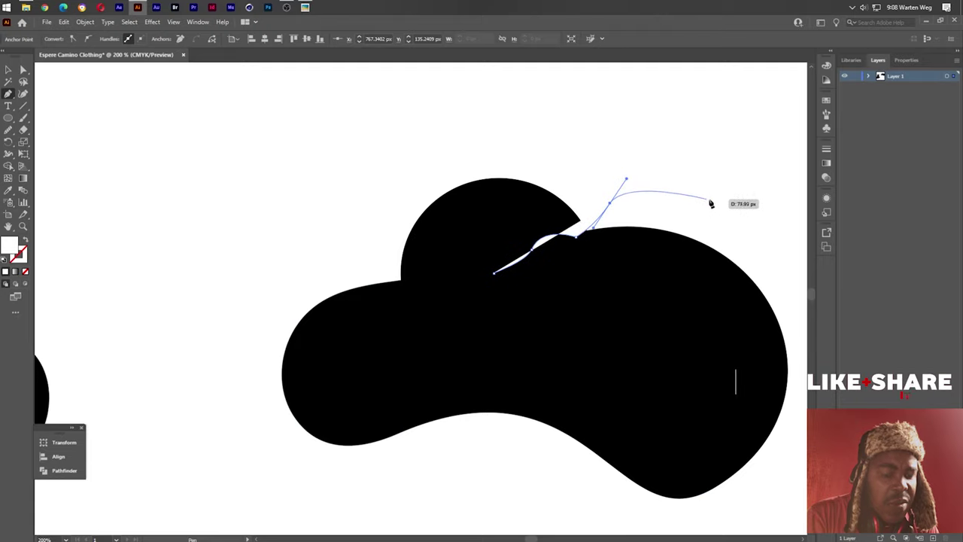
mouse_move(710, 200)
left_mouse_down()
mouse_move(539, 283)
mouse_move(446, 246)
mouse_move(378, 271)
left_mouse_up()
left_click(323, 258, "ctrl")
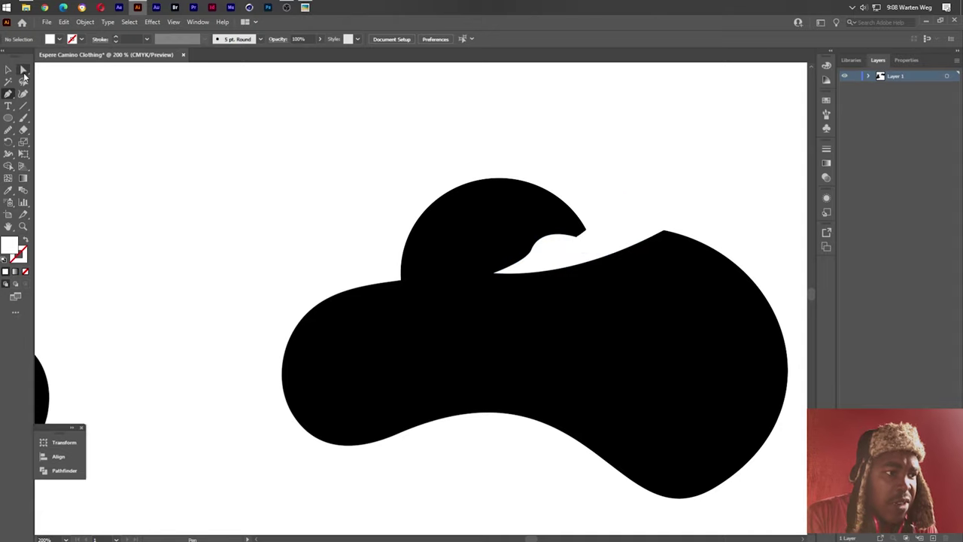
- Round the notch's inner corner and adjust the cutout's left tip and lower curve
scroll(581, 240, "up", 1)
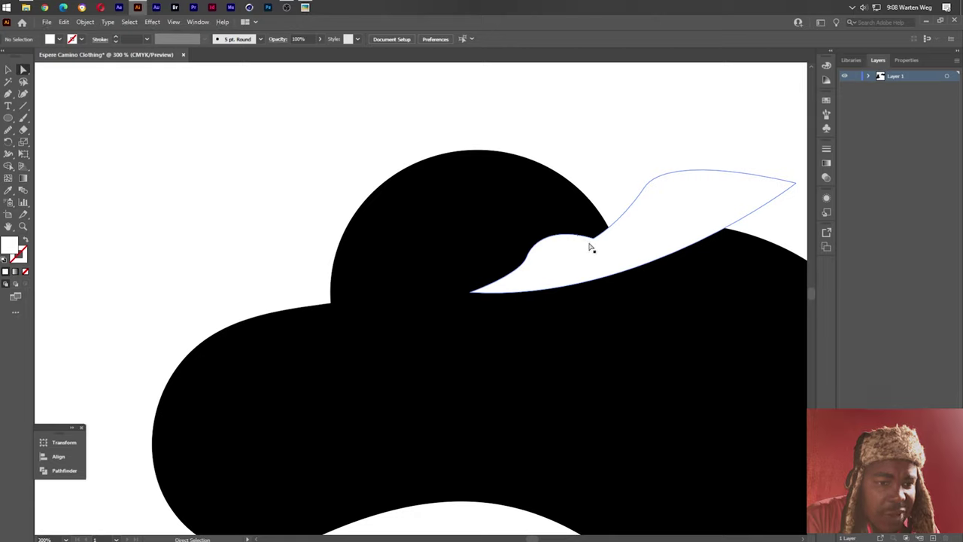
left_click(593, 239)
key("a")
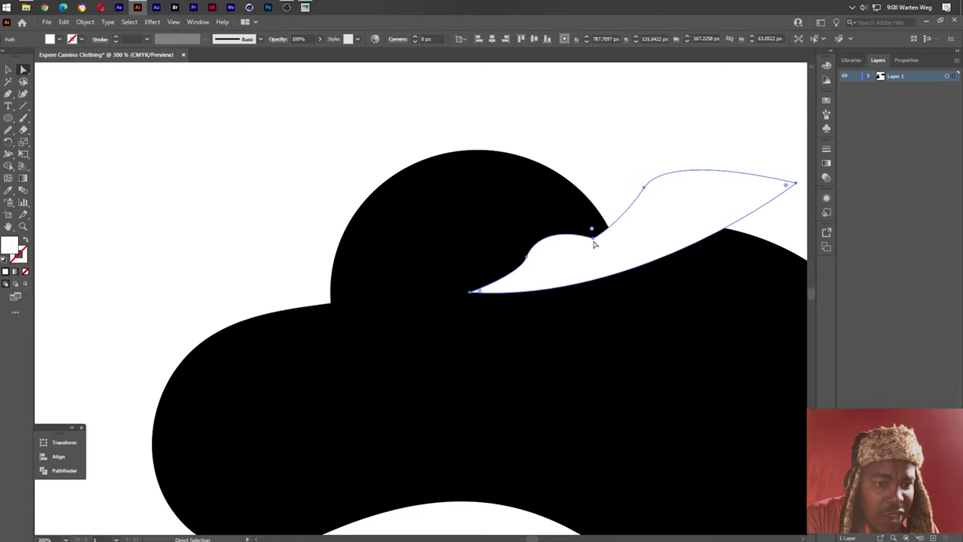
left_click(592, 234)
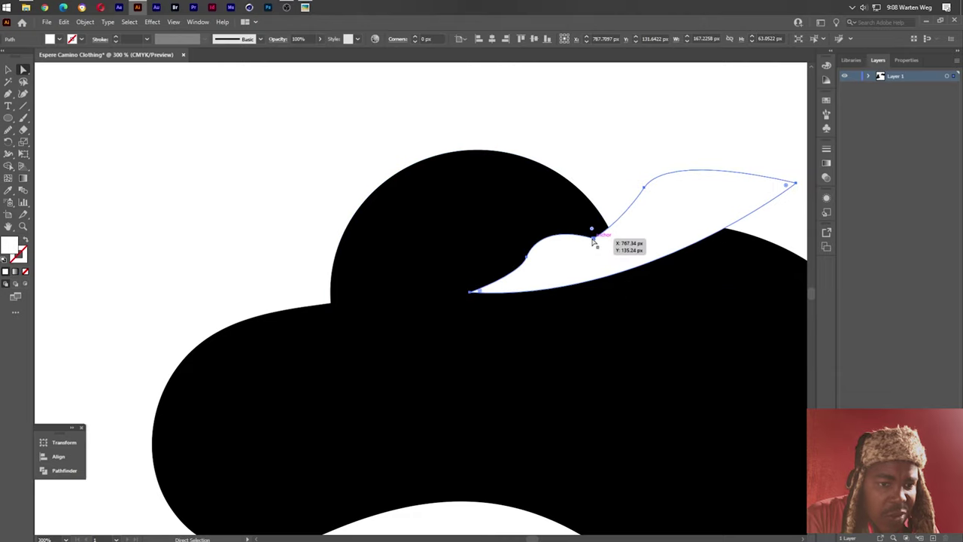
left_click(592, 231)
left_click_drag(595, 236, 600, 194)
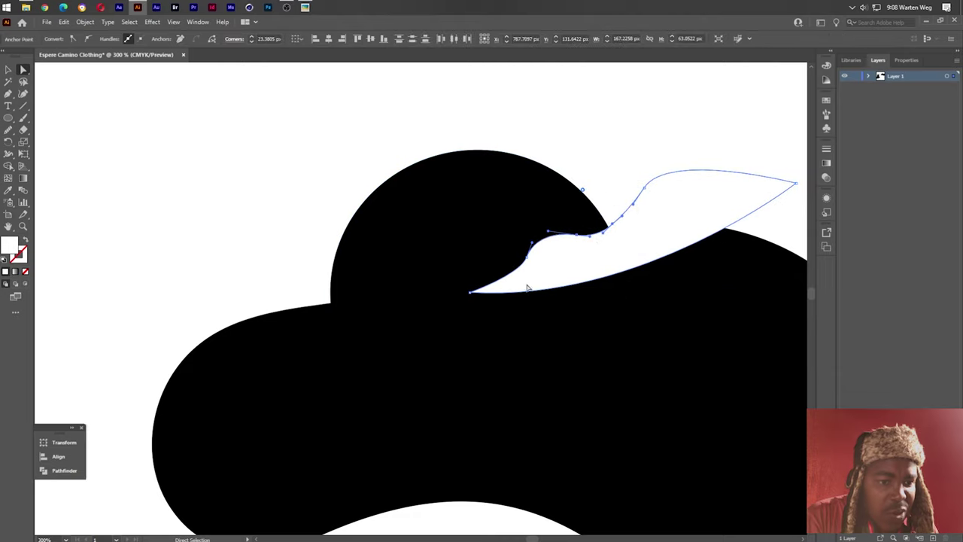
left_click_drag(470, 293, 480, 293)
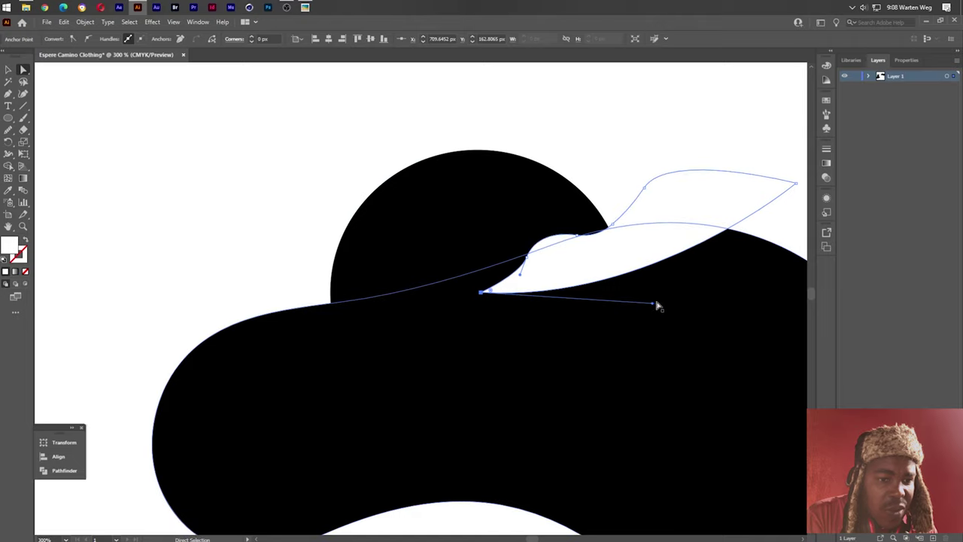
mouse_move(652, 303)
left_mouse_down()
mouse_move(516, 320)
mouse_move(518, 338)
mouse_move(531, 335)
left_mouse_up()
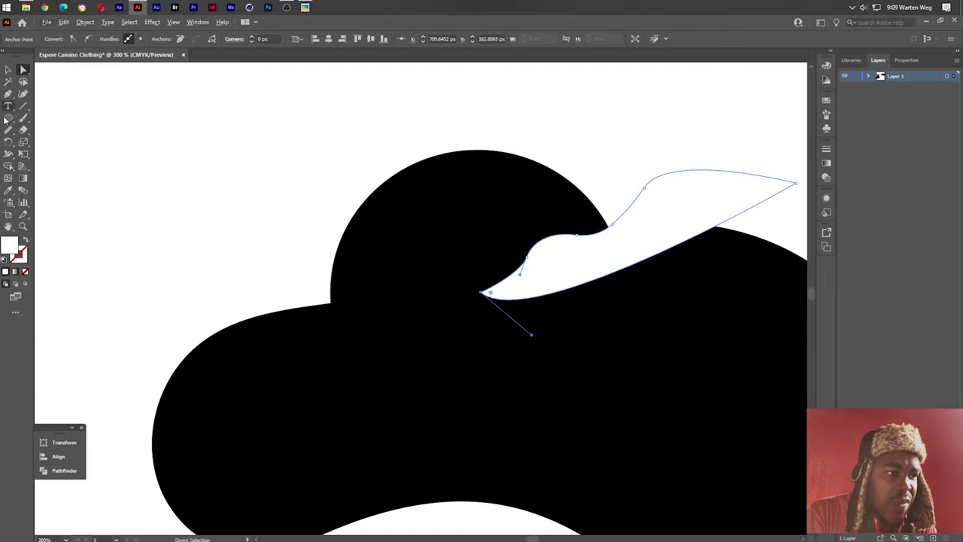
- Smooth the cutout's wavy edge with the Smooth tool and deselect
key("n")
left_click_drag(548, 246, 475, 284)
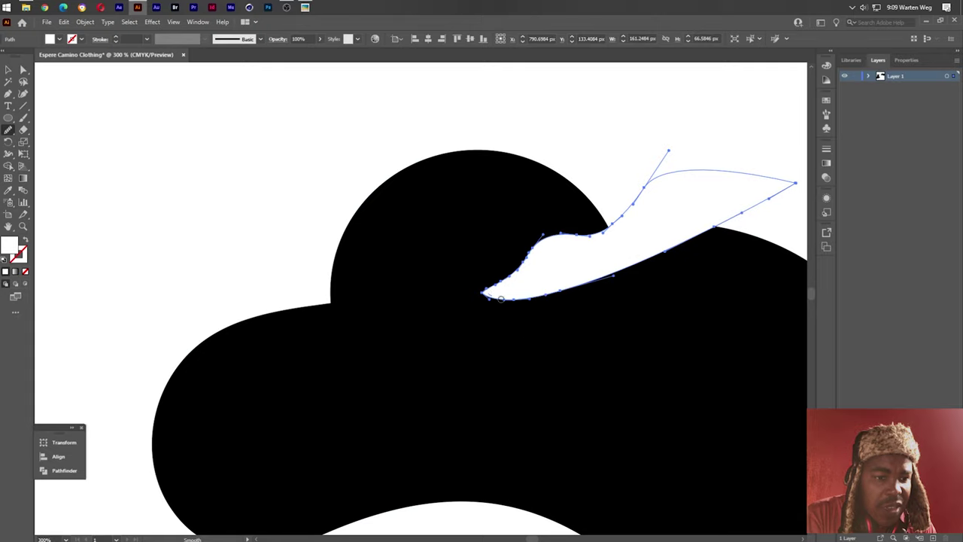
key("ctrl+shift+a")
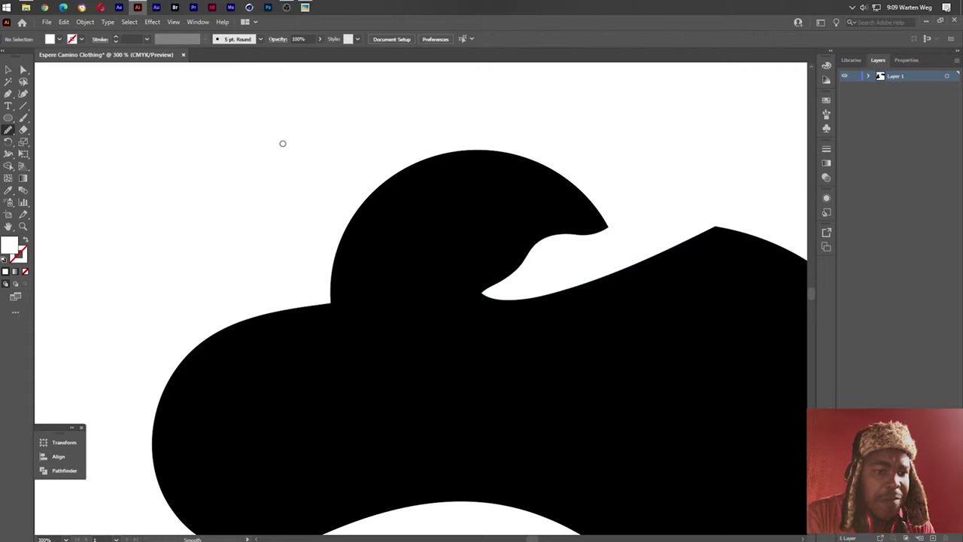
scroll(282, 144, "down", 3)
scroll(284, 148, "up", 1)
scroll(279, 149, "up", 1)
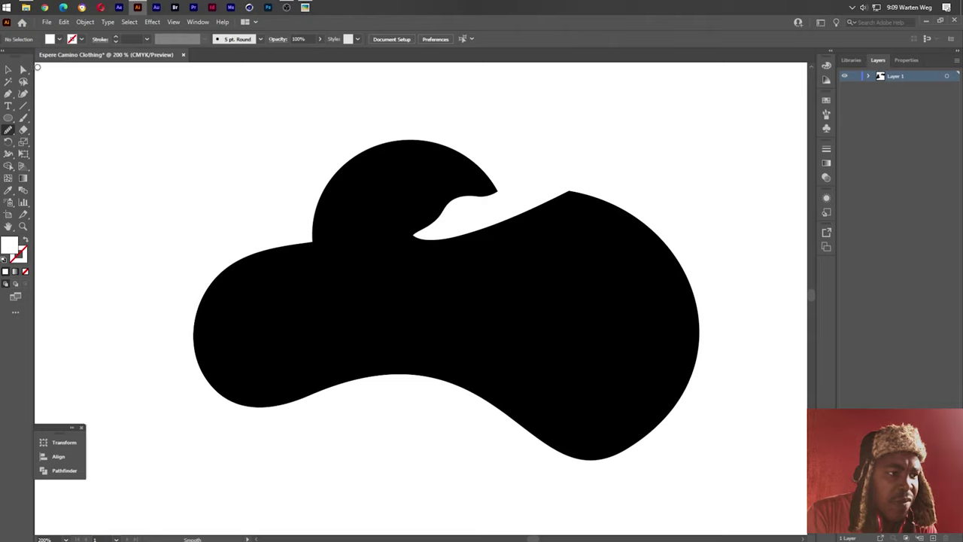
- Tilt the white notch slightly clockwise, lower its top edge, and shift it left
key("v")
left_click(502, 219)
left_click(550, 191)
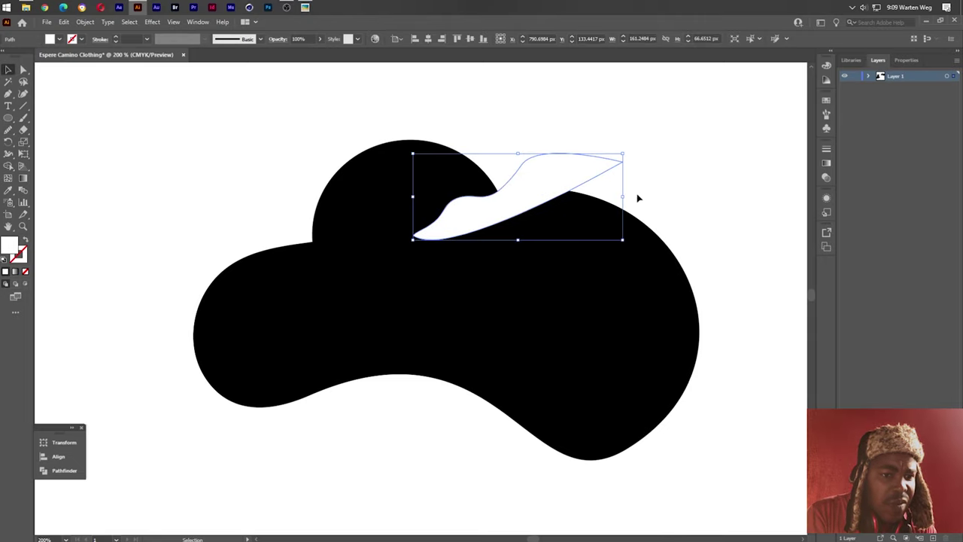
left_click_drag(626, 196, 630, 208)
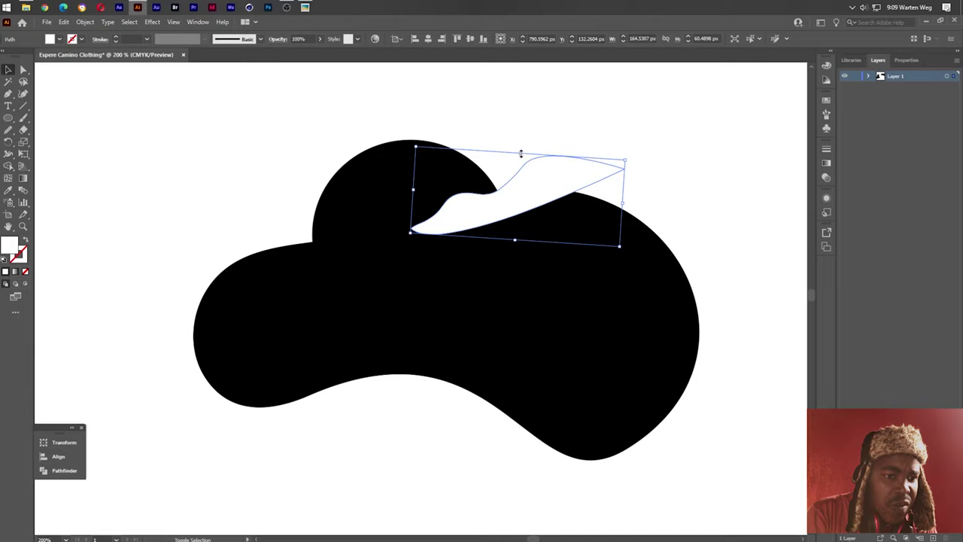
left_click_drag(521, 153, 526, 184)
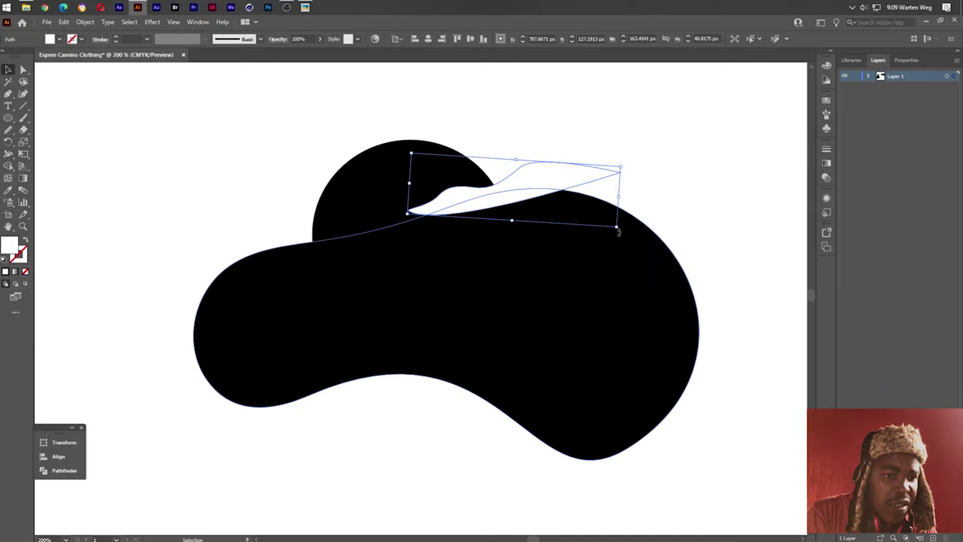
left_click_drag(619, 233, 645, 219)
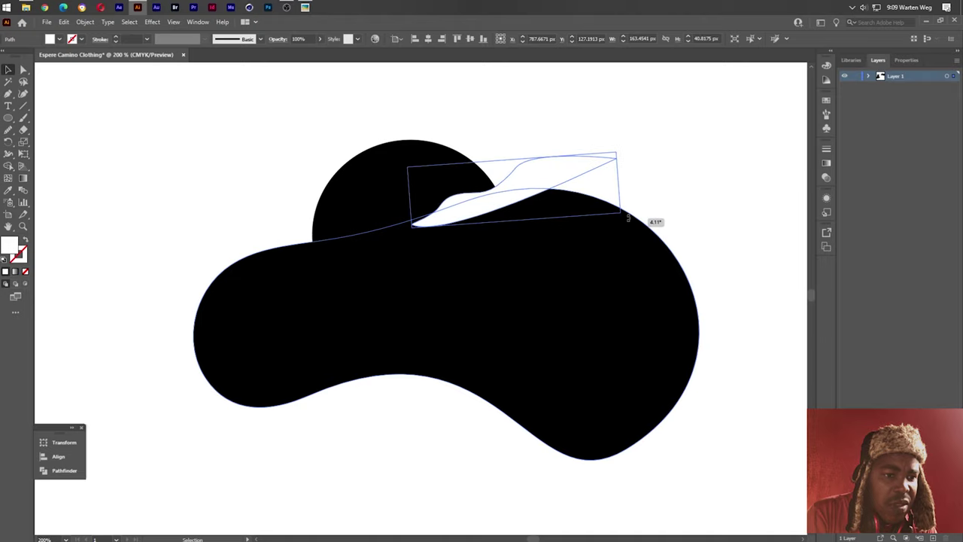
left_click_drag(544, 194, 520, 189)
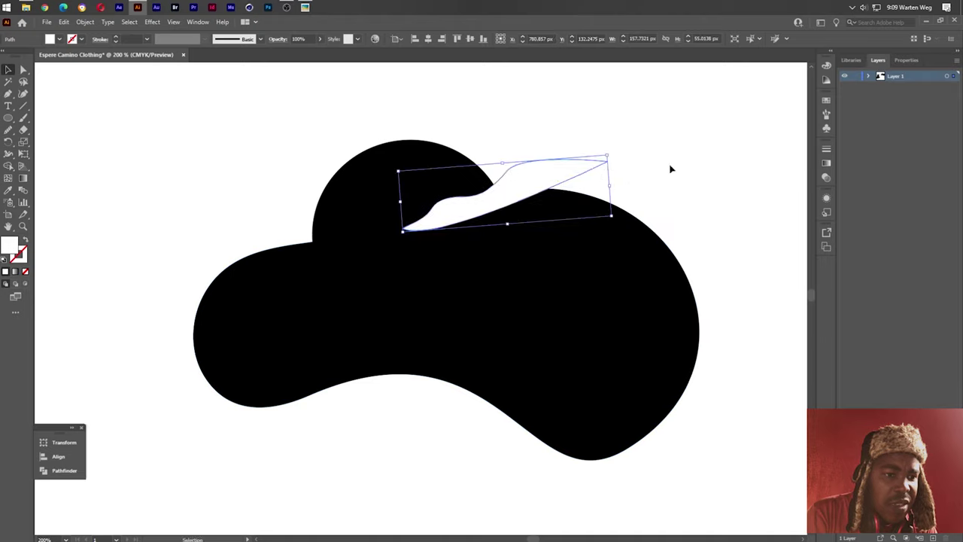
left_click(682, 195)
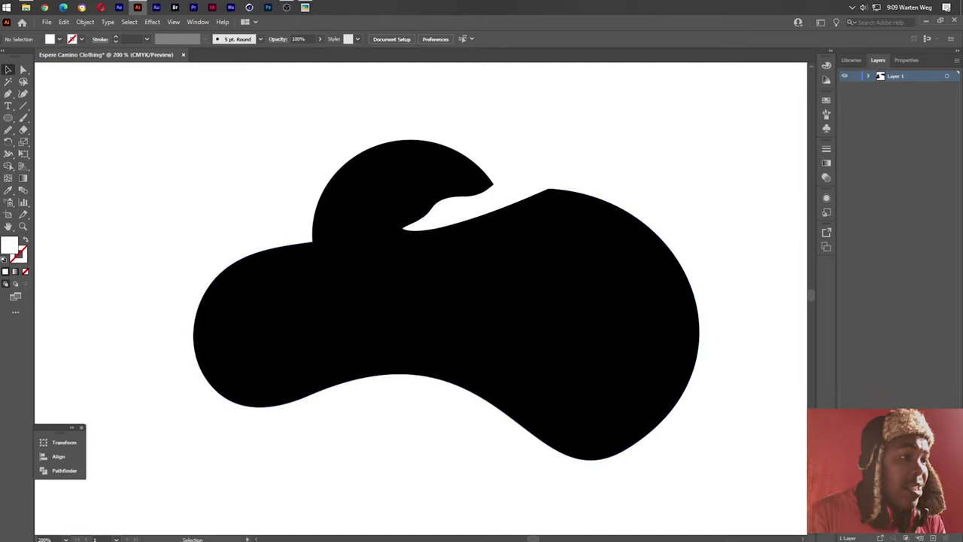
- Draw a tall oval left of the hat and fill it with the hat's black
left_click(9, 117)
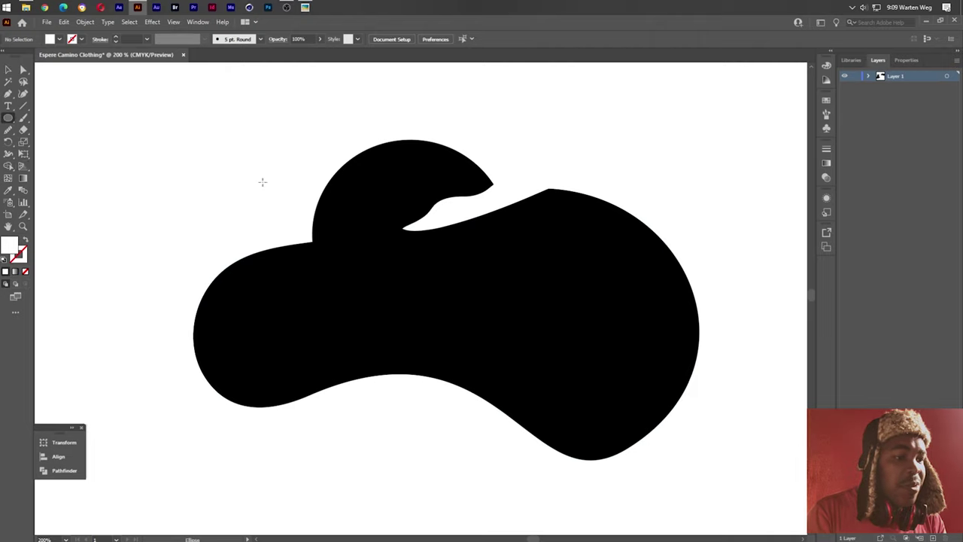
left_click_drag(214, 193, 406, 197)
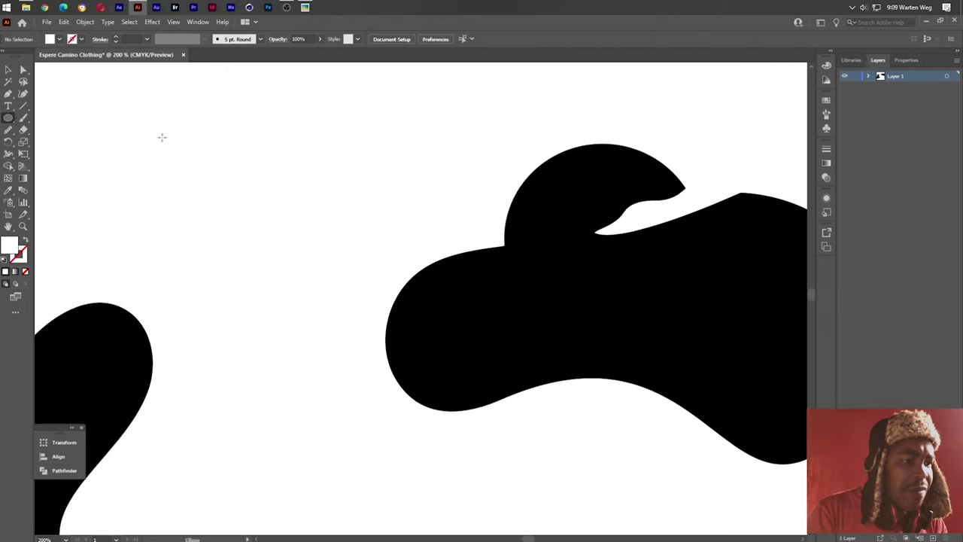
left_click_drag(157, 129, 258, 280)
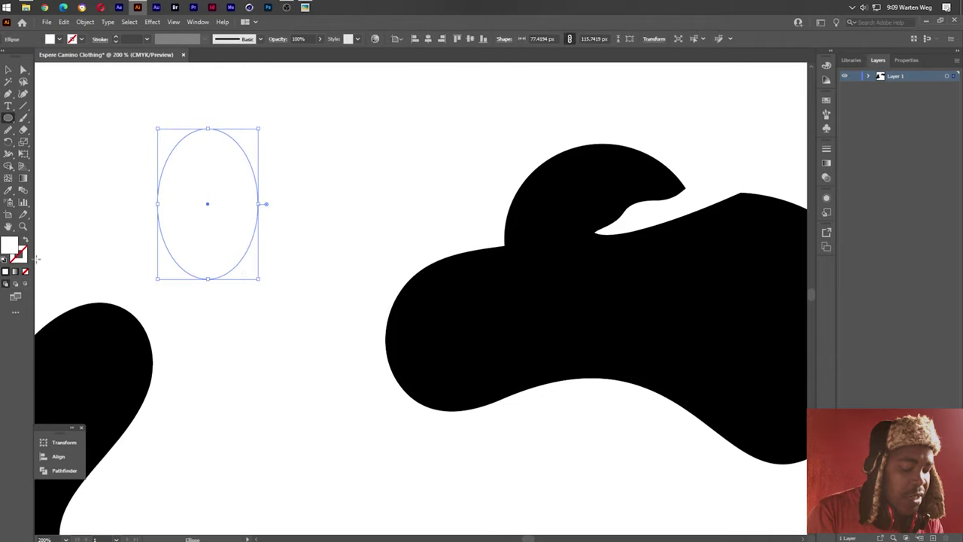
key("i")
left_click(471, 291)
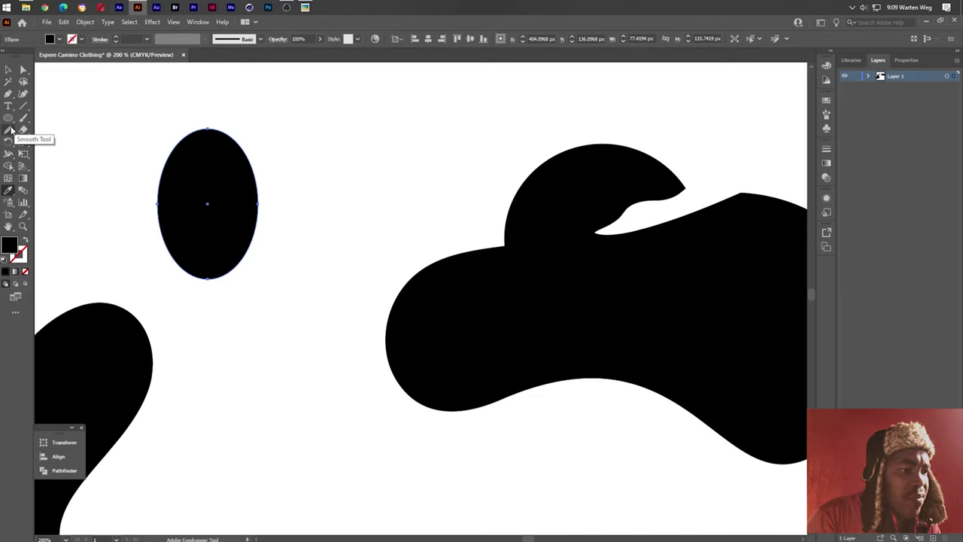
left_click(9, 93)
left_click(107, 113, "ctrl")
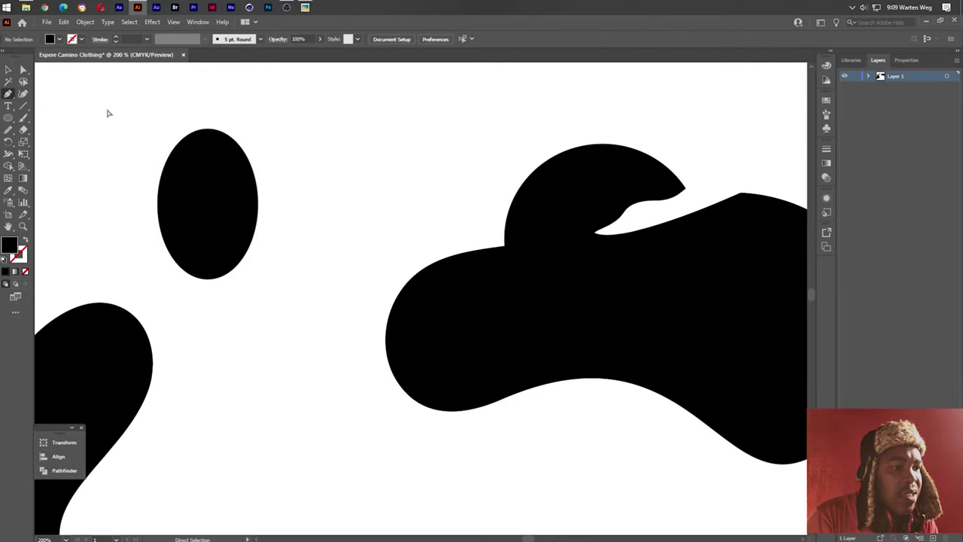
key("i")
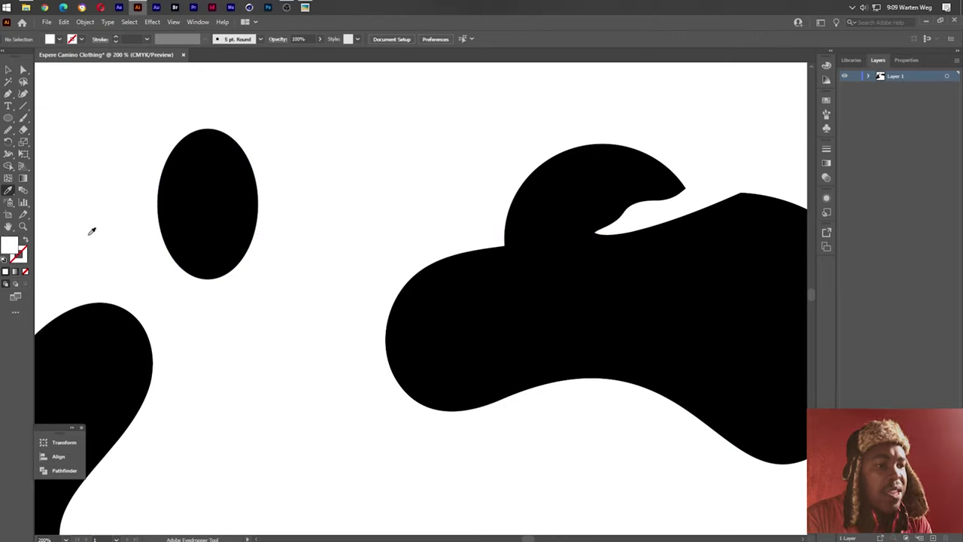
left_click(8, 93)
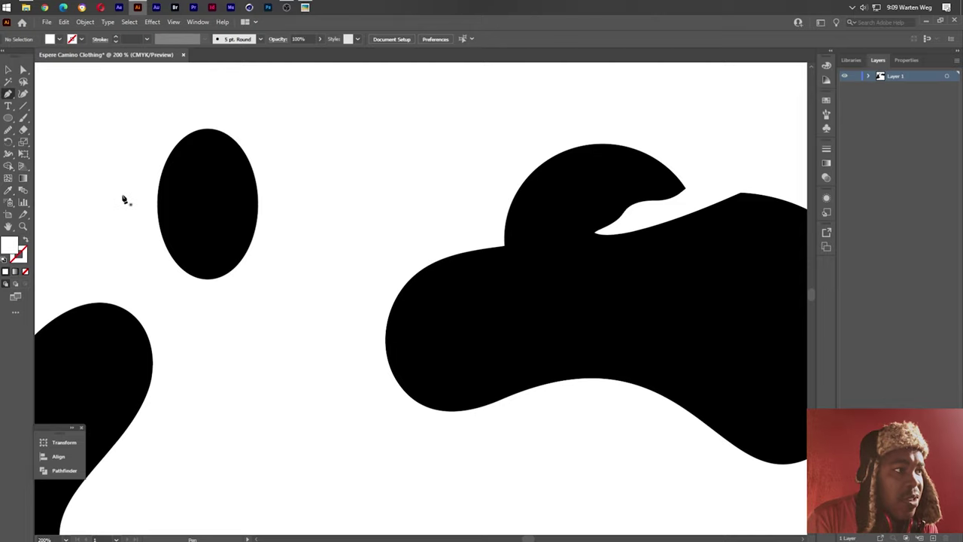
- Draw a closed wavy cutting path over the top of the black oval
left_click_drag(144, 174, 160, 183)
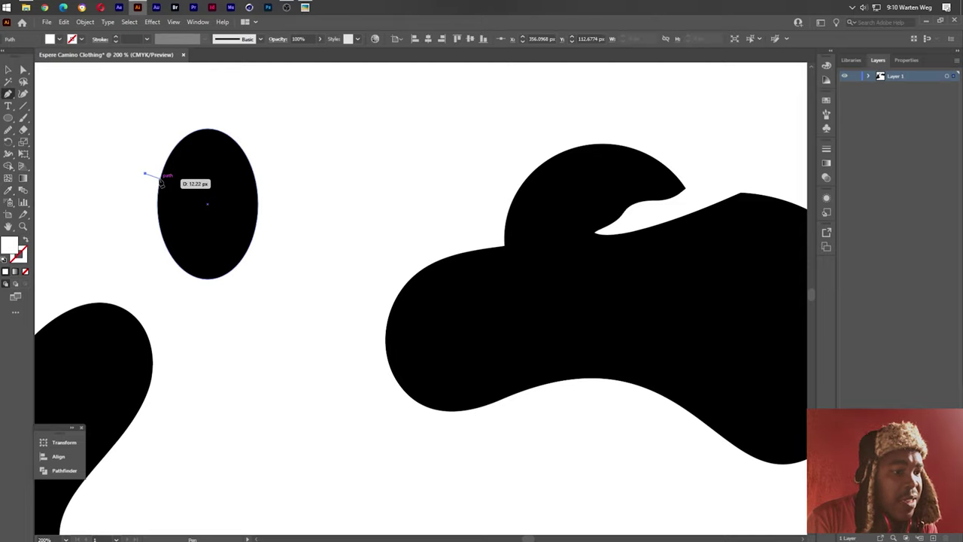
mouse_move(216, 194)
left_mouse_down()
mouse_move(258, 178)
mouse_move(292, 222)
left_mouse_up()
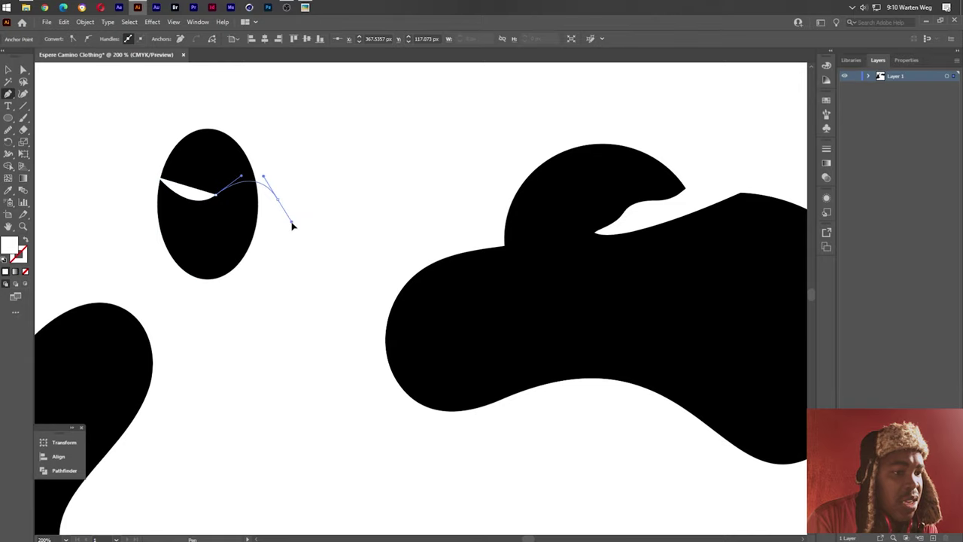
left_click_drag(331, 152, 322, 123)
left_click_drag(278, 91, 252, 91)
left_click(121, 101)
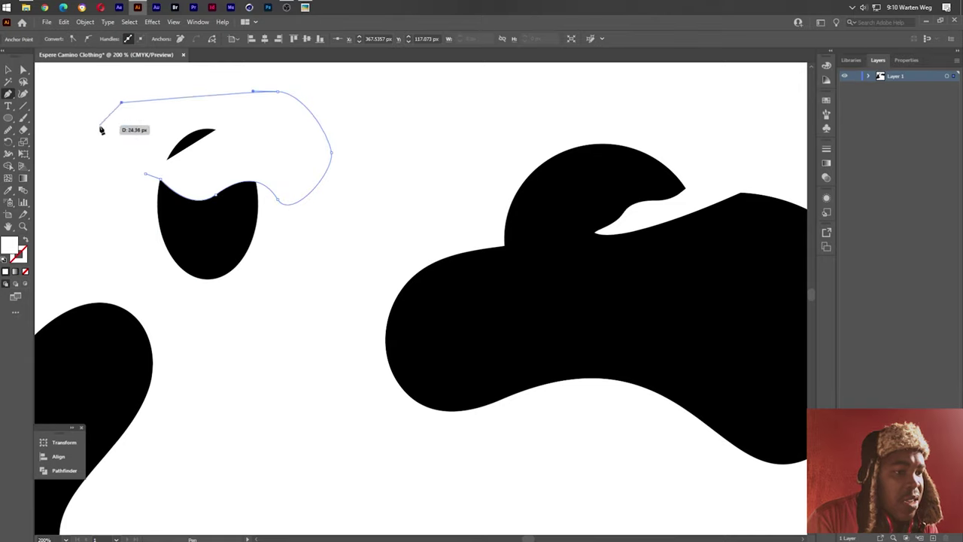
left_click(145, 173)
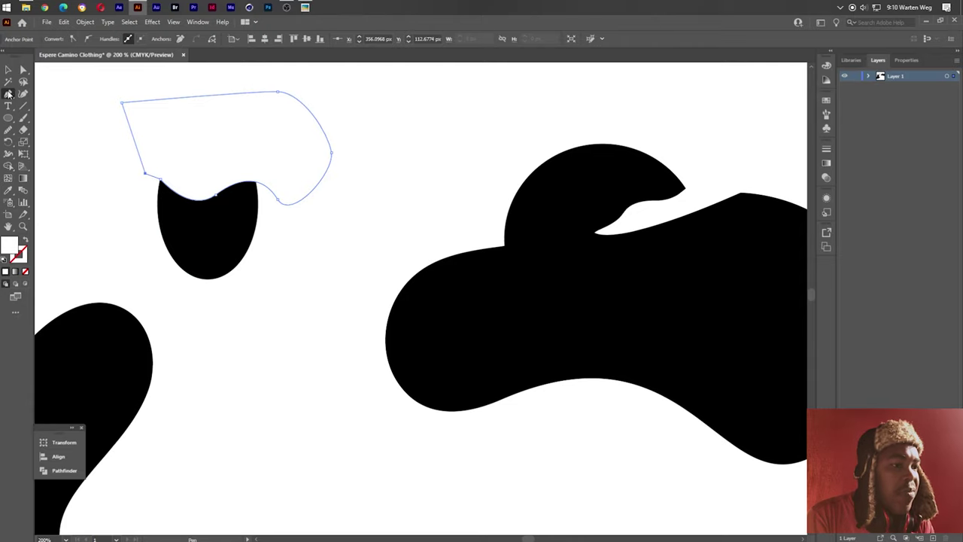
- Delete the oval's upper region with Shape Builder, leaving a two-tipped cup shape
left_click(9, 69)
left_click_drag(276, 295, 215, 155)
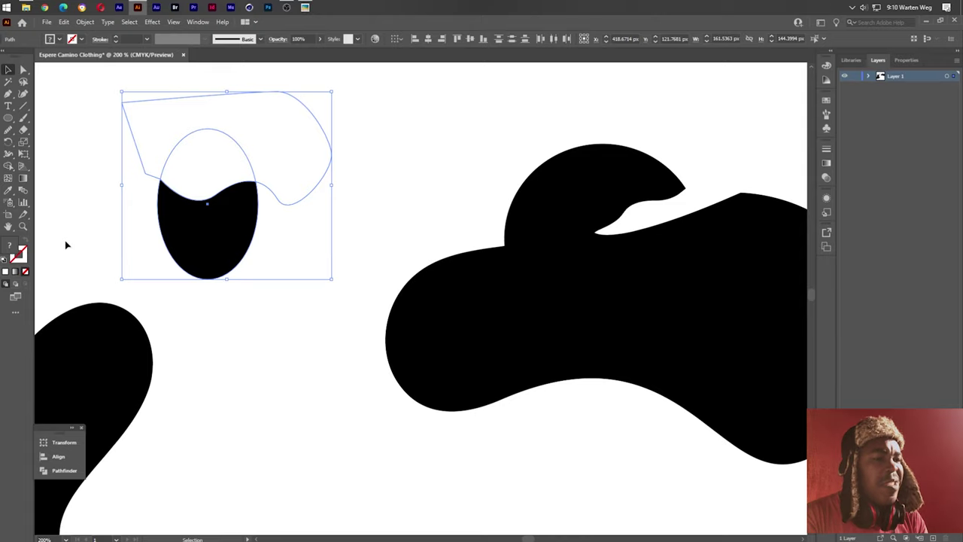
left_click(12, 167)
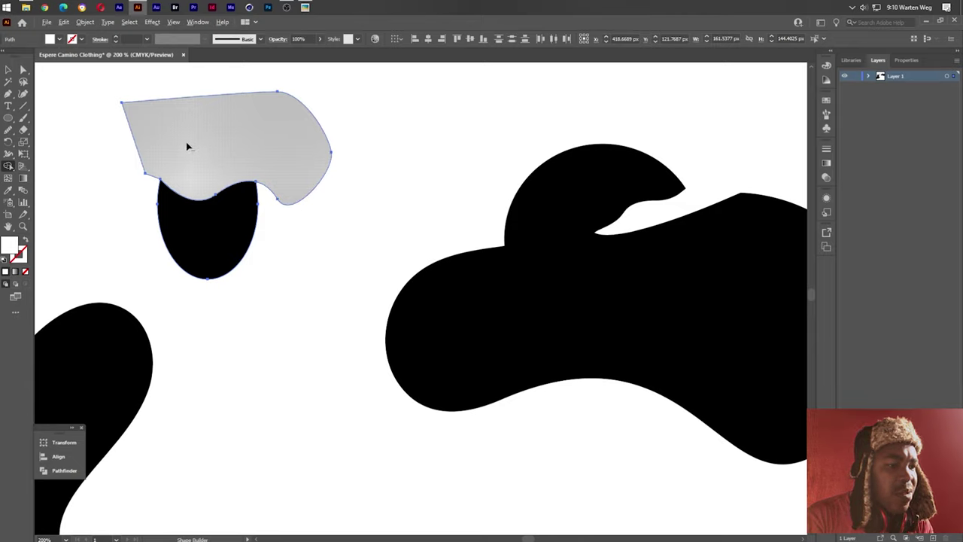
left_click_drag(225, 159, 228, 162)
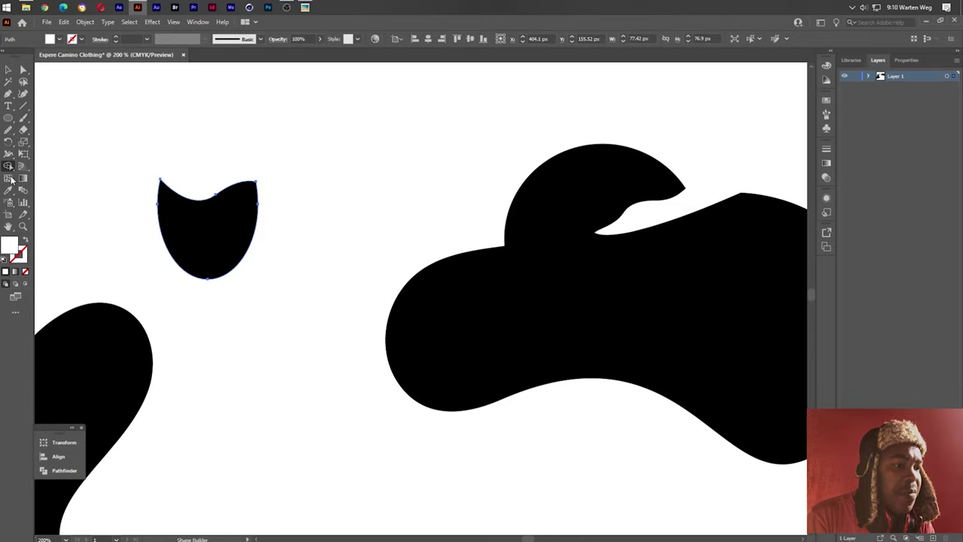
left_click(7, 71)
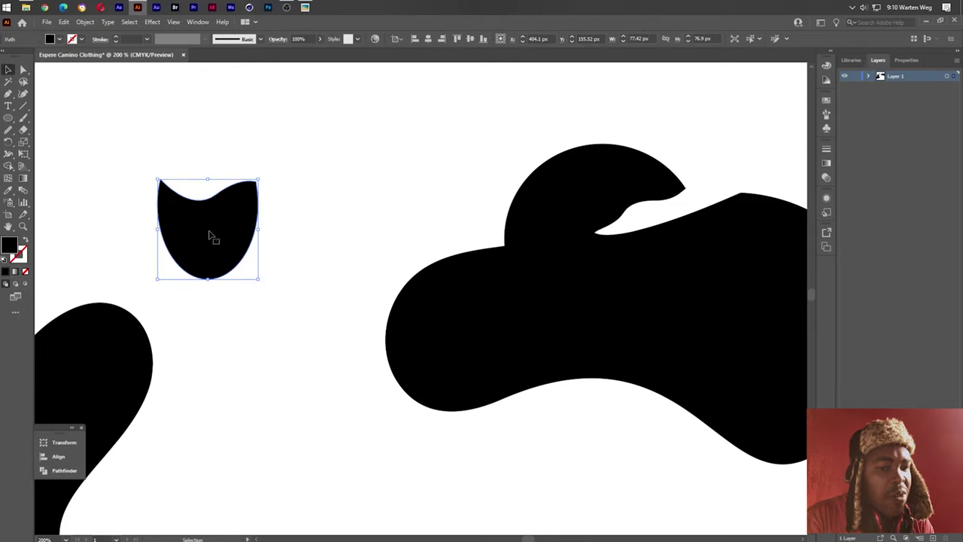
- Move the trimmed shape inside the hat and fill it white from the canvas
left_click_drag(212, 238, 605, 314)
left_click_drag(600, 321, 602, 322)
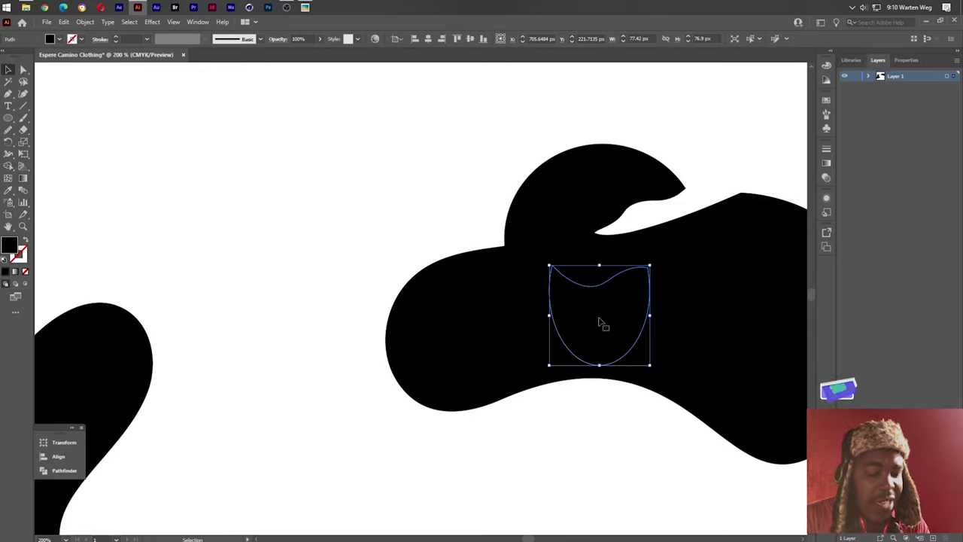
key("i")
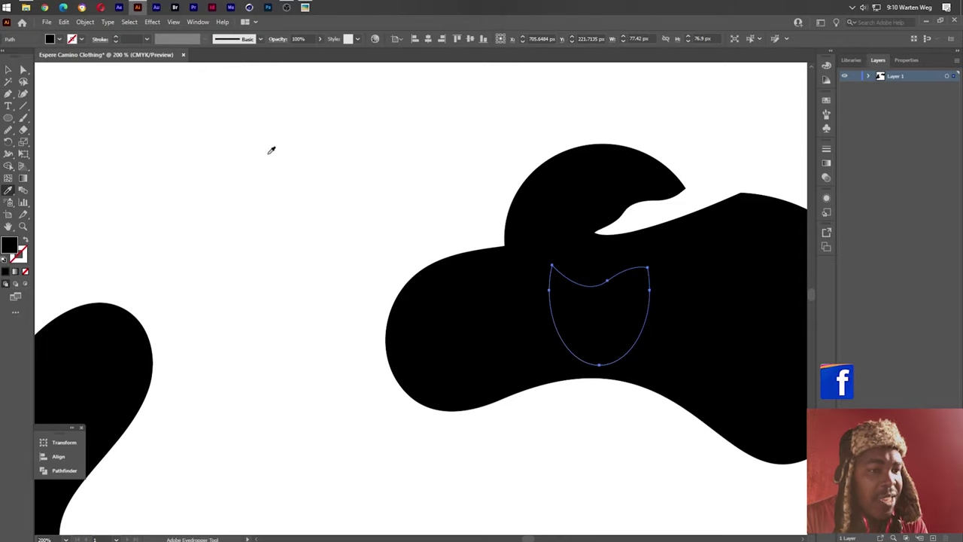
left_click(271, 150)
left_click(11, 71)
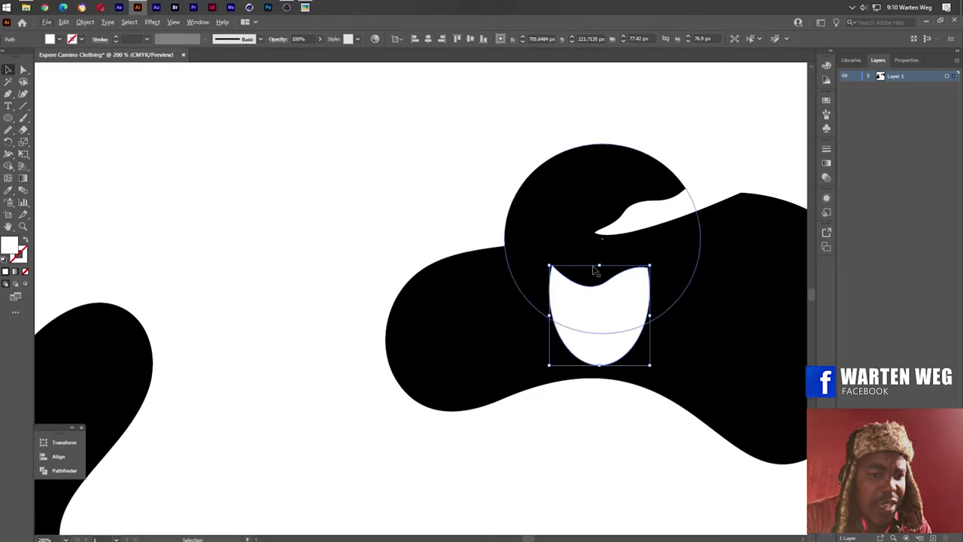
- Shorten the white shape from its top edge, then select the hat artwork
left_click_drag(600, 263, 599, 288)
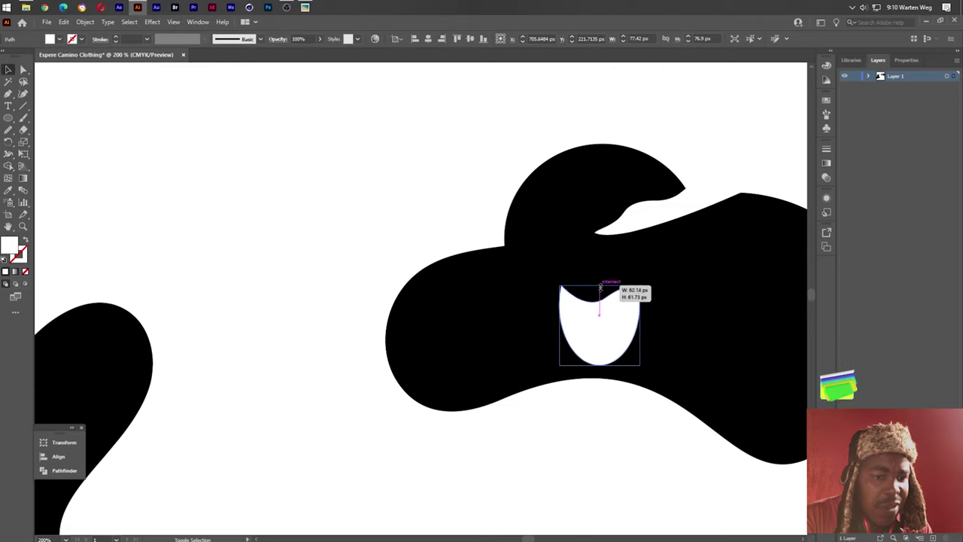
left_click(614, 407)
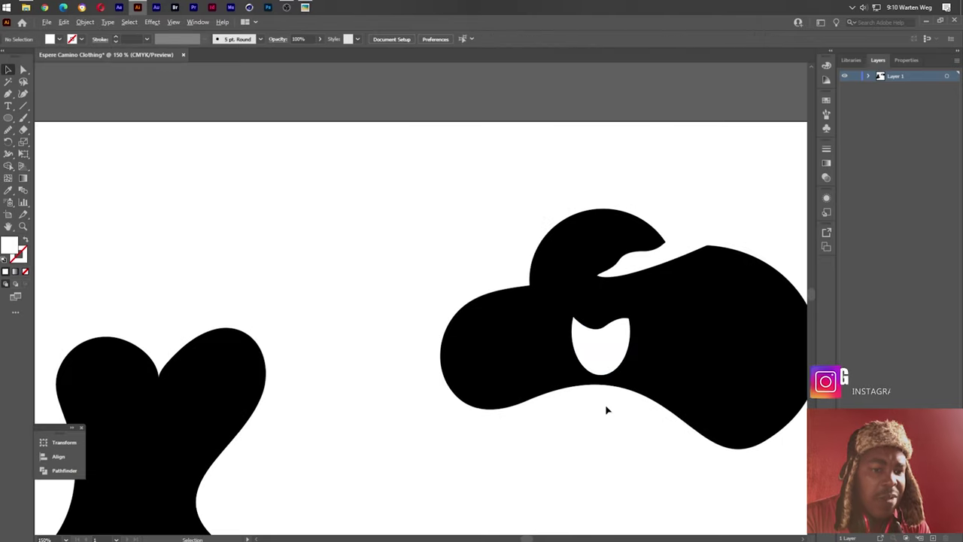
scroll(606, 417, "up", 1, "alt")
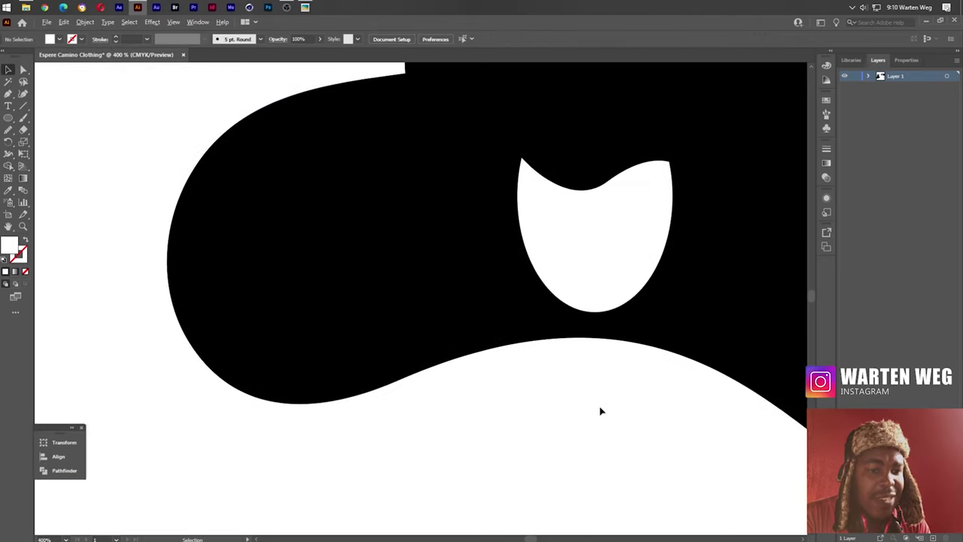
scroll(555, 282, "up", 1, "alt")
scroll(471, 436, "down", 1, "alt")
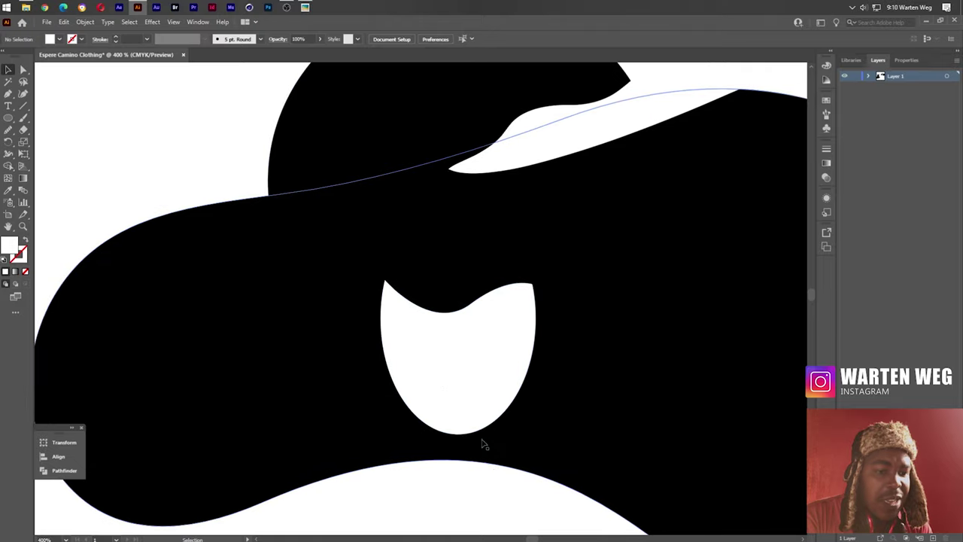
scroll(482, 436, "down", 2, "alt")
left_click_drag(291, 238, 781, 513)
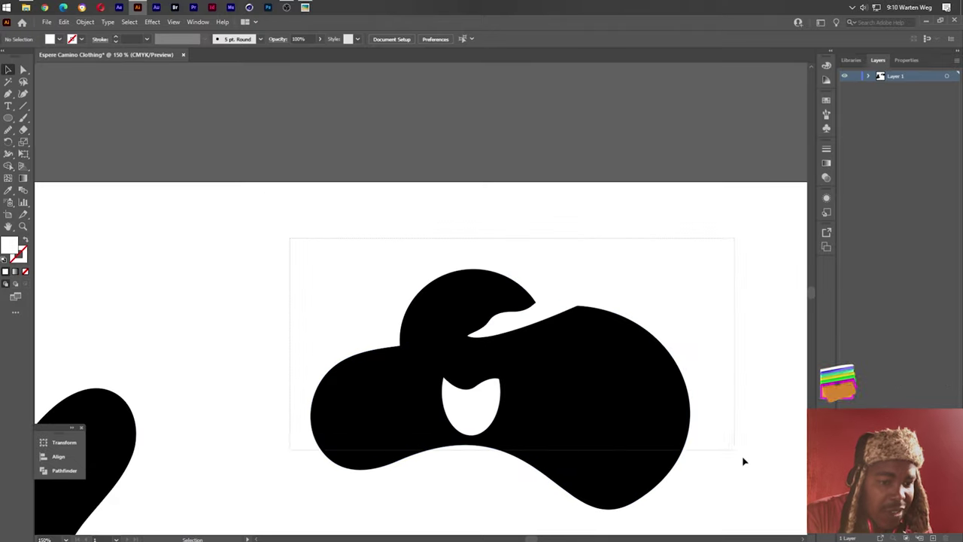
- With Shape Builder, make the face opening its own region and join the feather regions
left_click(780, 511)
left_click_drag(230, 216, 739, 510)
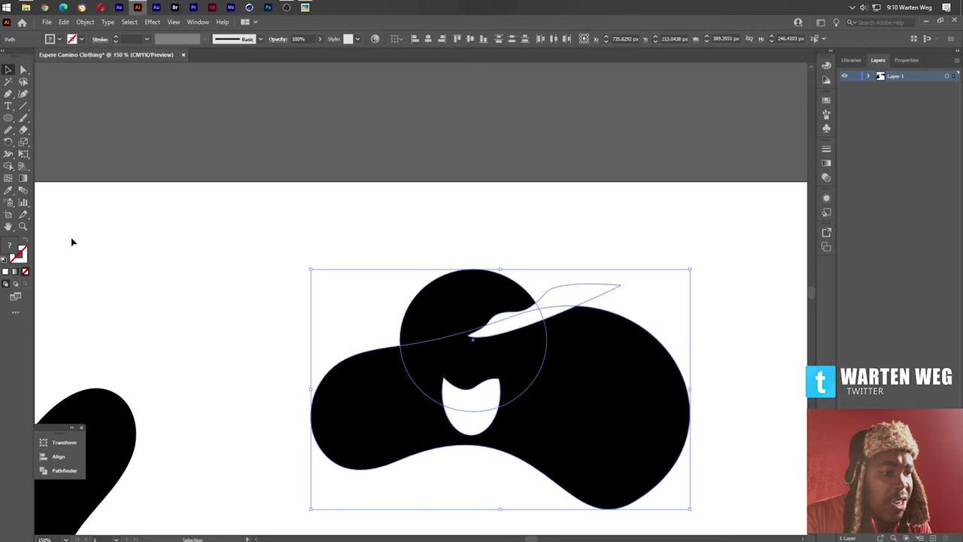
left_click(8, 169)
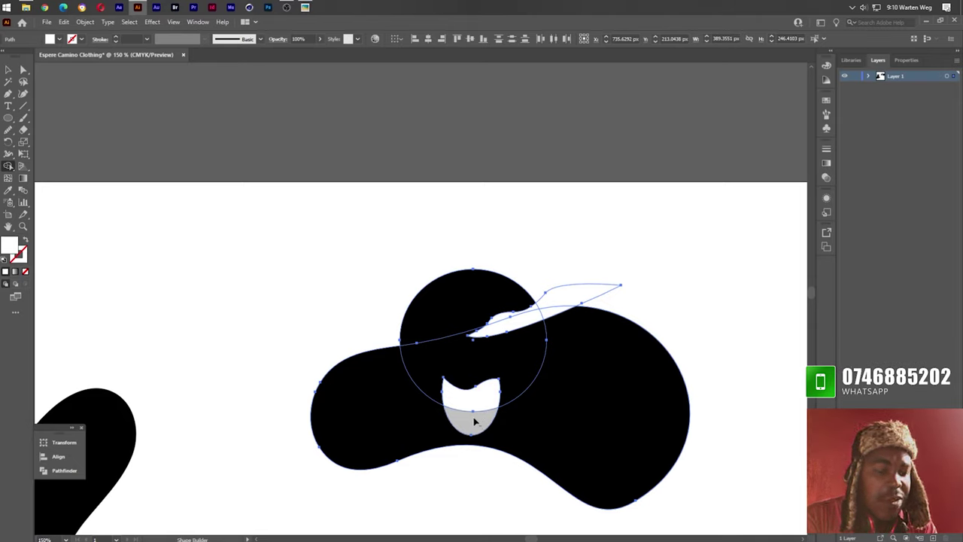
left_click(476, 415)
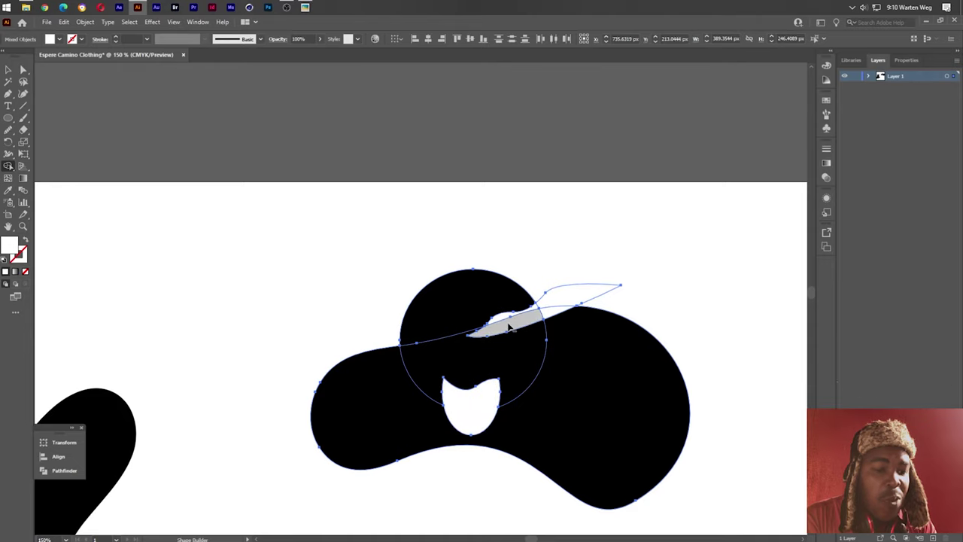
mouse_move(518, 318)
left_mouse_down()
mouse_move(552, 315)
mouse_move(559, 301)
left_mouse_up()
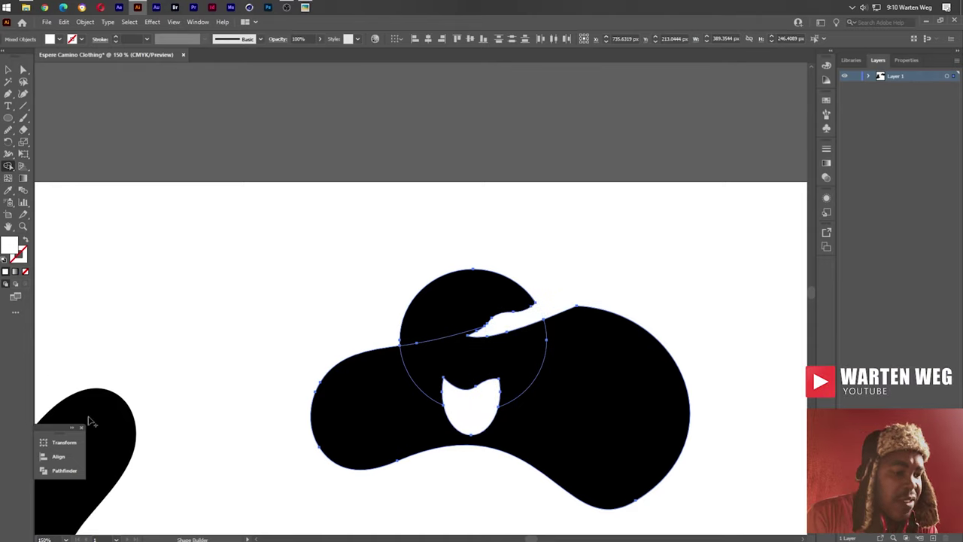
- Unite the hat pieces into one shape using Pathfinder in the Align panel
left_click(198, 22)
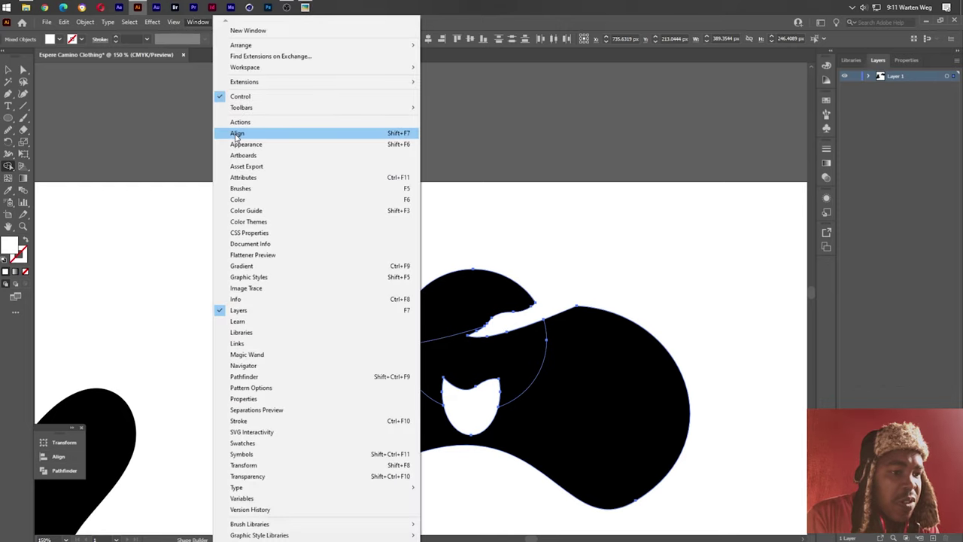
left_click(237, 134)
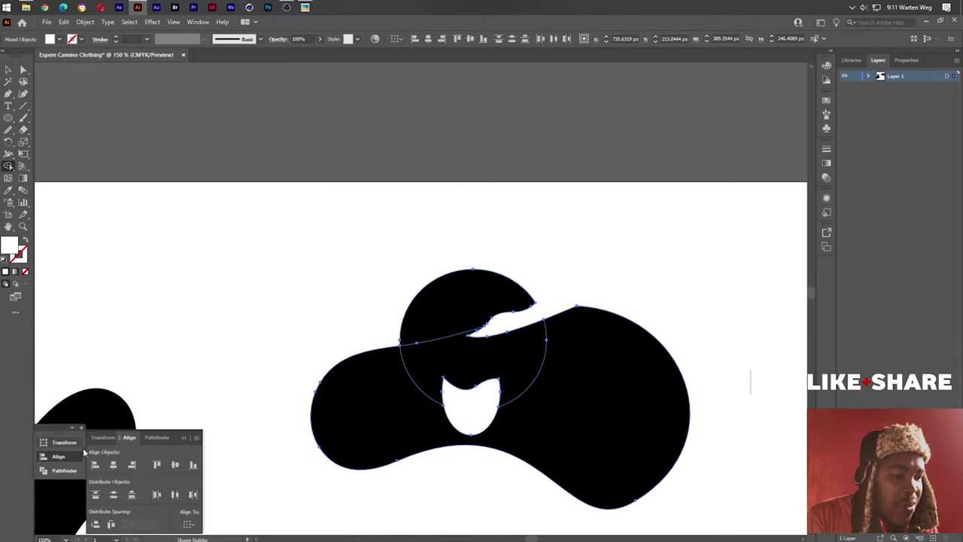
left_click(153, 439)
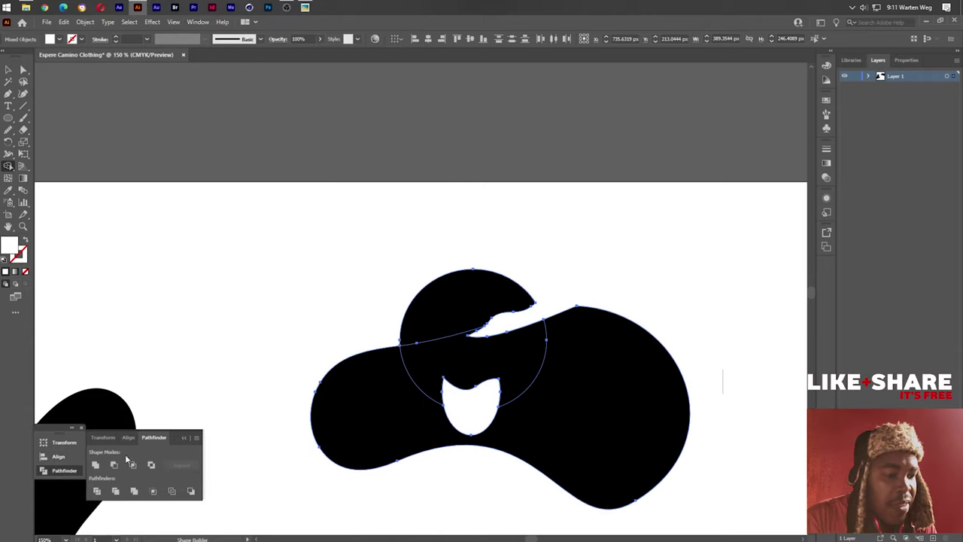
left_click(95, 466)
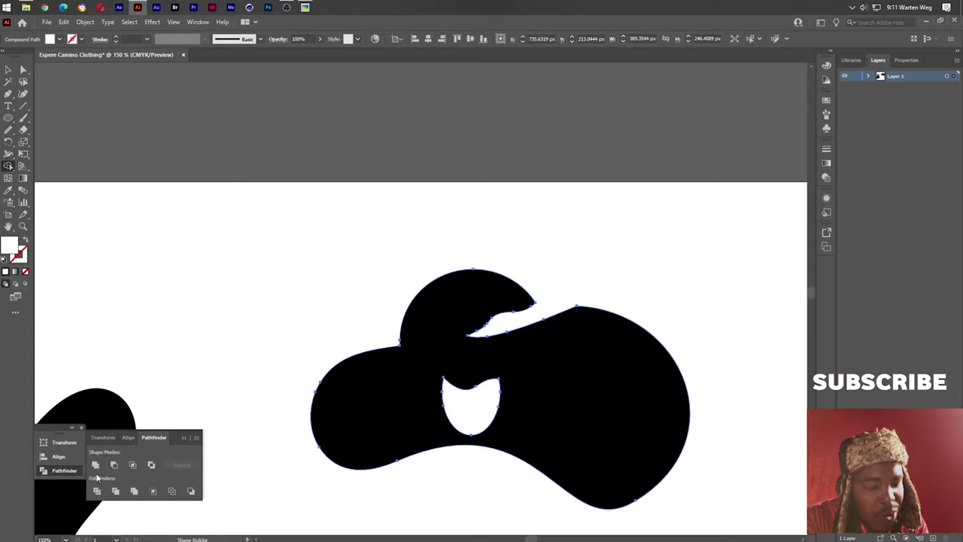
left_click(8, 70)
- Move the dress up and left so it sits beneath the hat
left_click(216, 281)
scroll(334, 361, "down", 2)
scroll(337, 364, "down", 3)
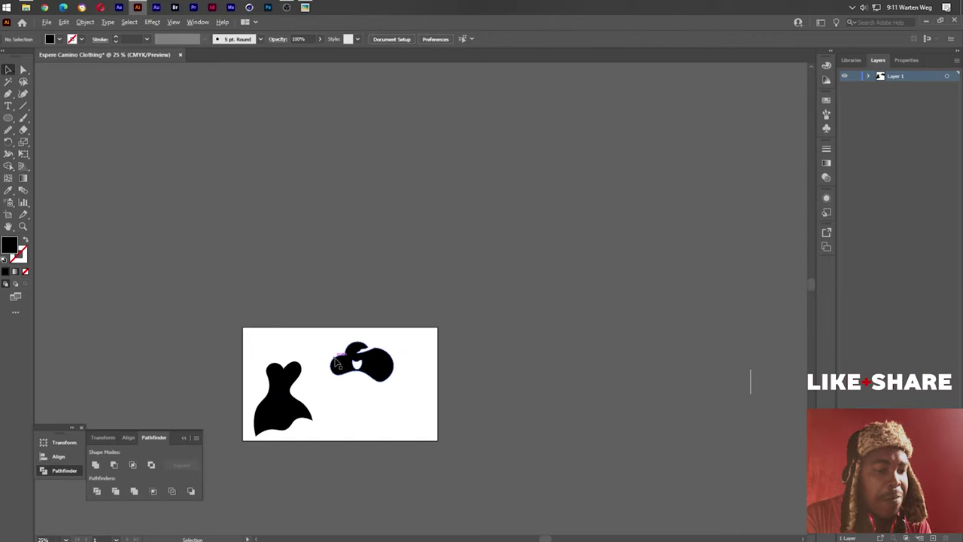
mouse_move(294, 388)
left_mouse_down()
mouse_move(367, 387)
mouse_move(378, 363)
mouse_move(361, 355)
left_mouse_up()
left_click(382, 364)
scroll(338, 426, "up", 1)
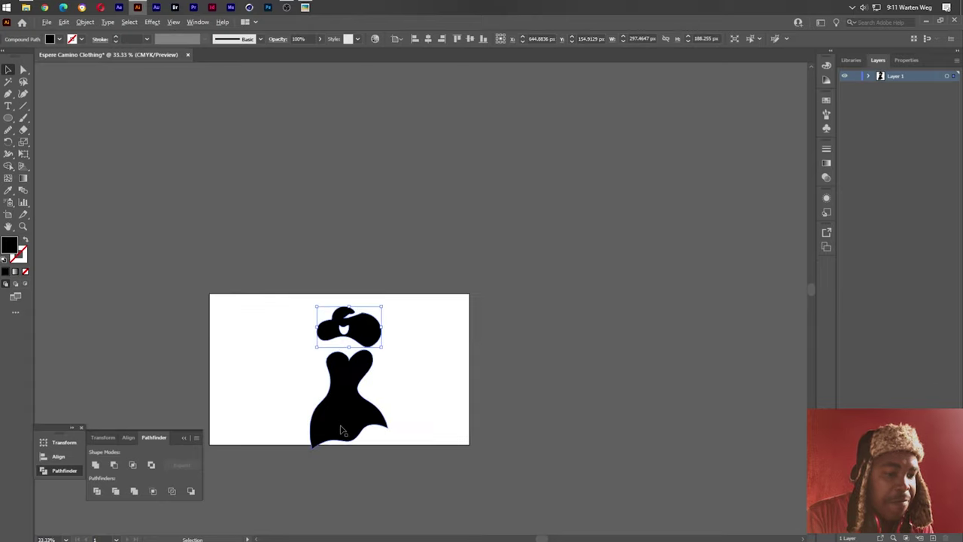
scroll(340, 422, "up", 2)
left_click_drag(340, 416, 315, 405)
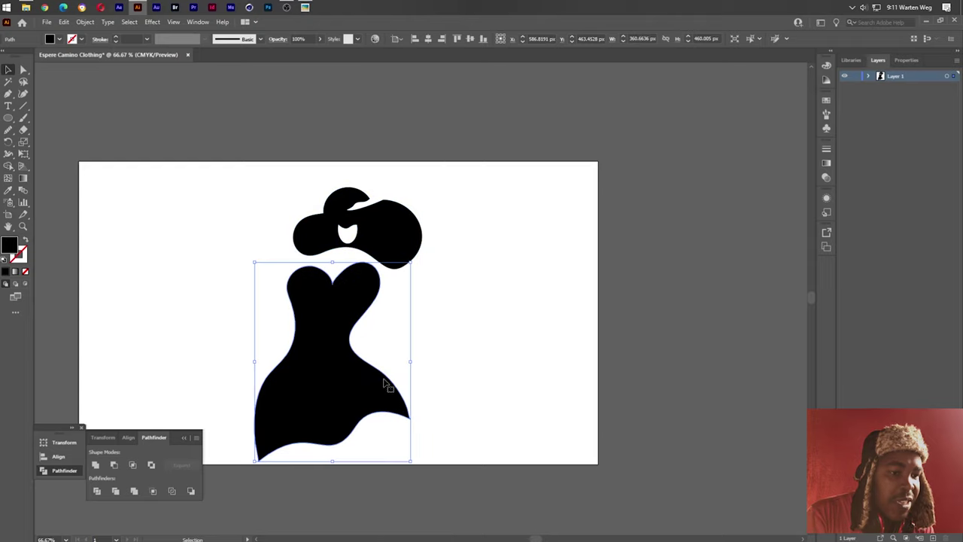
left_click(470, 333)
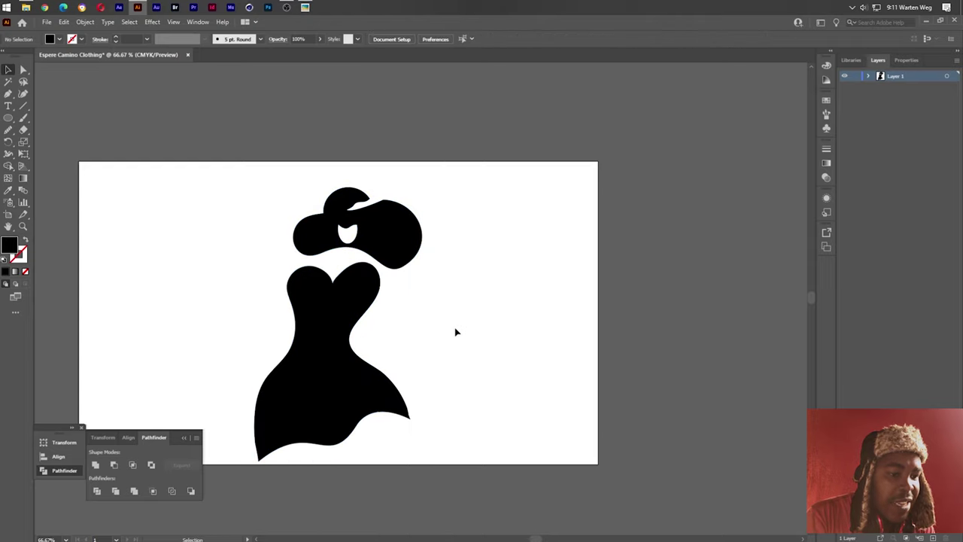
- Tilt the hat counter-clockwise and settle it over the dress
left_click(400, 247)
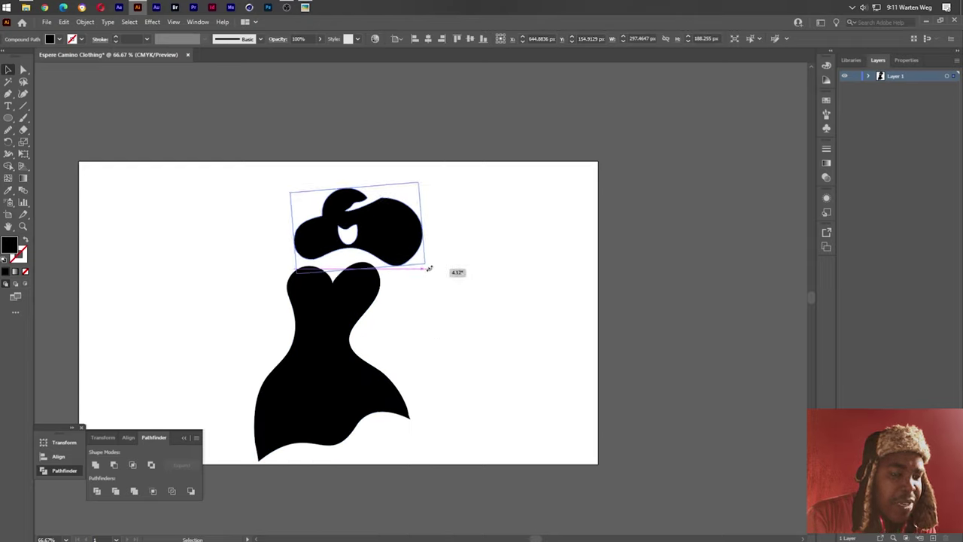
left_click_drag(426, 275, 421, 262)
left_click_drag(400, 230, 370, 230)
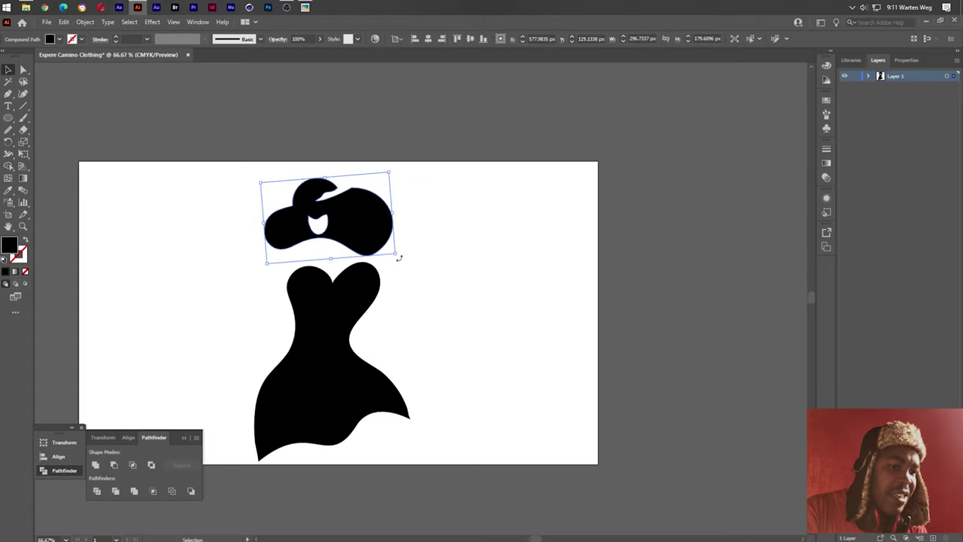
left_click_drag(395, 259, 407, 250)
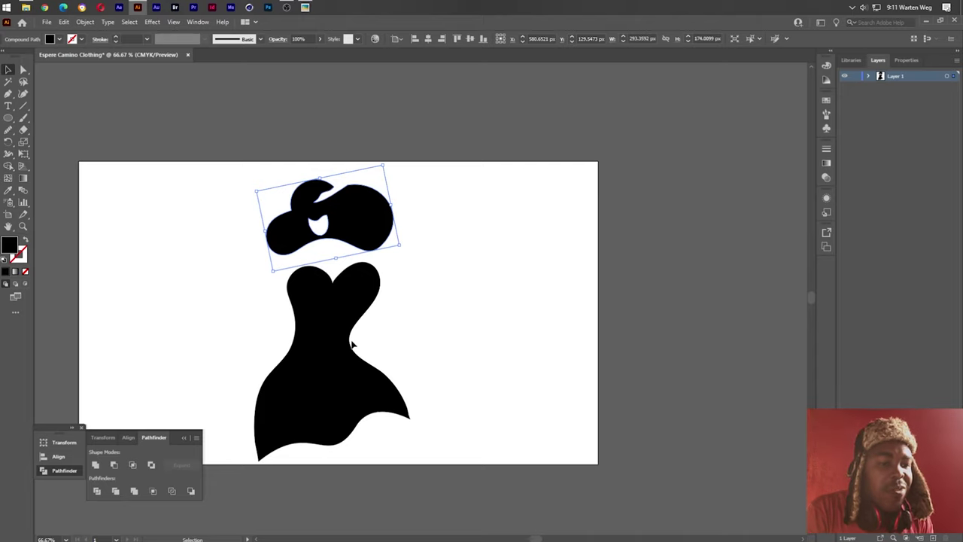
mouse_move(368, 226)
left_mouse_down()
mouse_move(407, 245)
mouse_move(382, 242)
left_mouse_up()
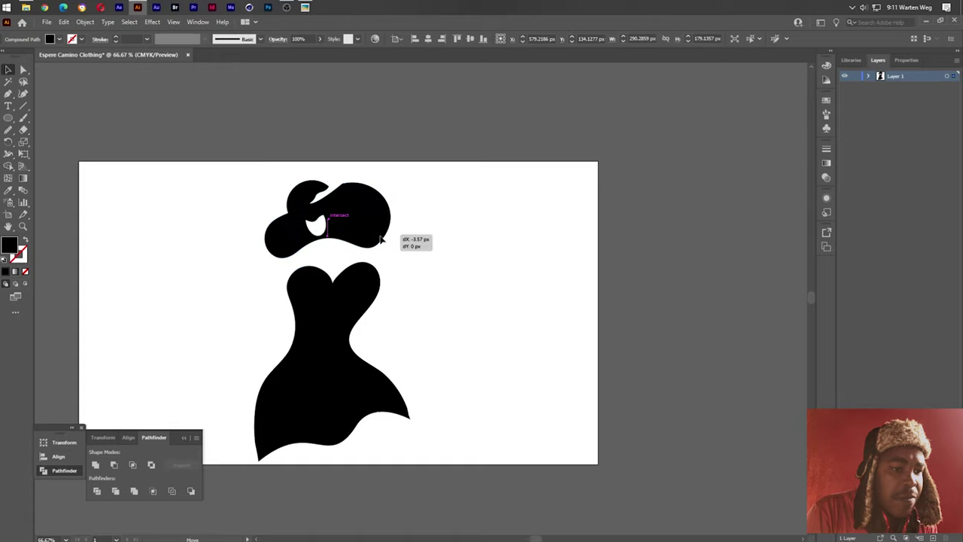
left_click(444, 333)
- Shrink the hat-and-dress figure proportionally and move it left on the artboard
left_click_drag(426, 209, 281, 416)
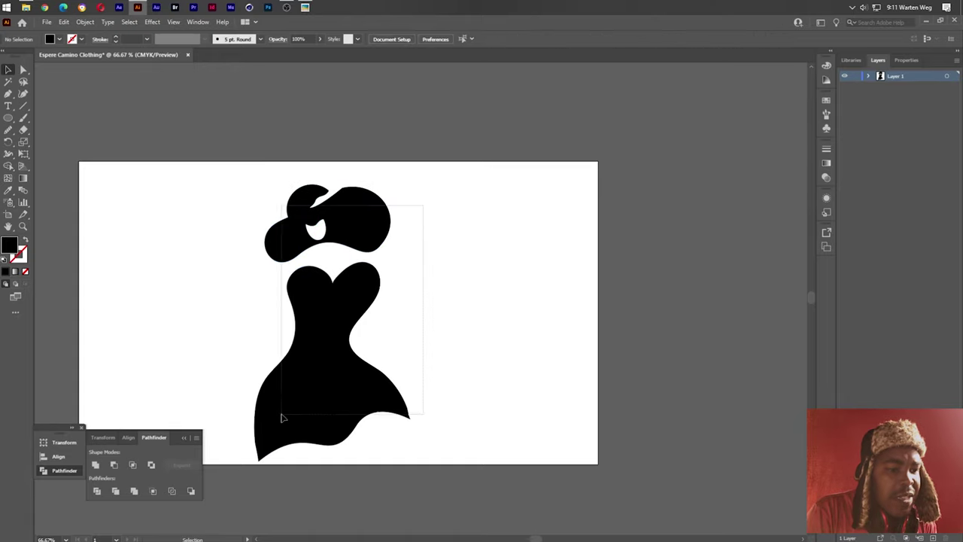
left_click_drag(409, 328, 381, 325)
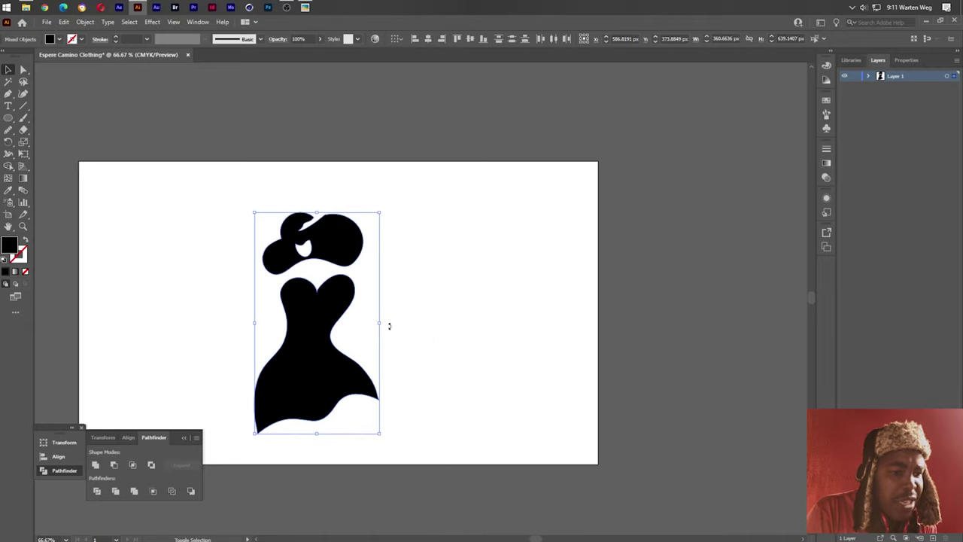
left_click(428, 329)
mouse_move(374, 224)
left_mouse_down()
mouse_move(312, 366)
mouse_move(225, 352)
left_mouse_up()
left_click_drag(349, 338, 505, 325)
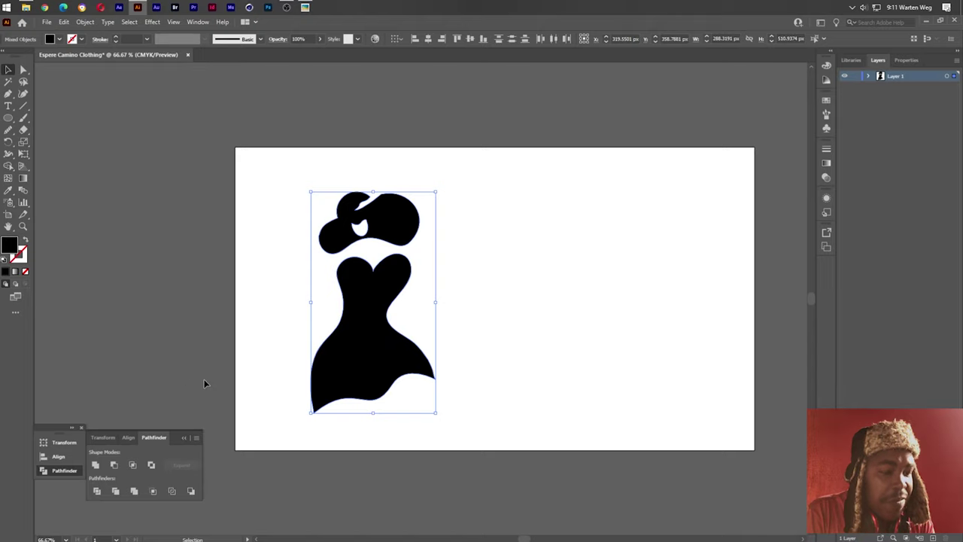
- Fill the whole figure with purple 59118C
double_click(10, 246)
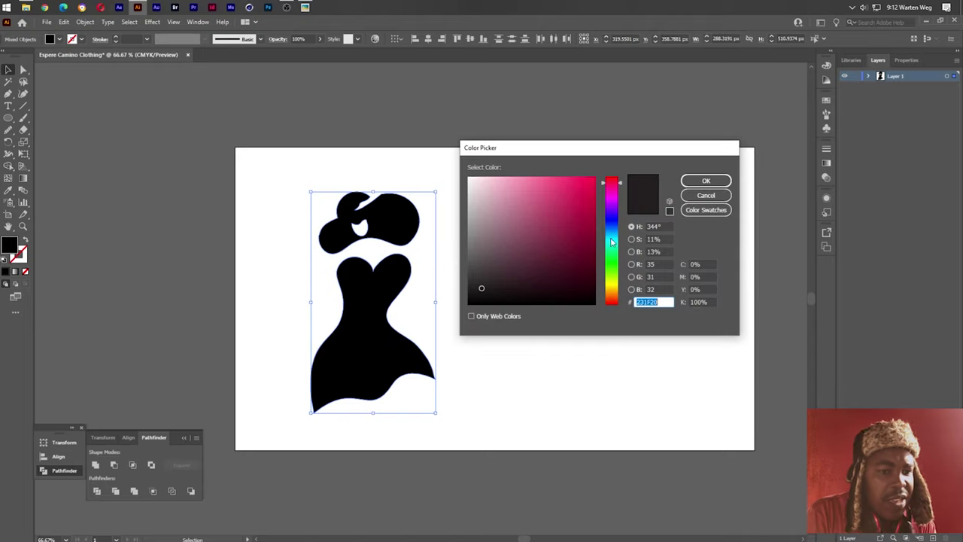
left_click_drag(575, 223, 580, 233)
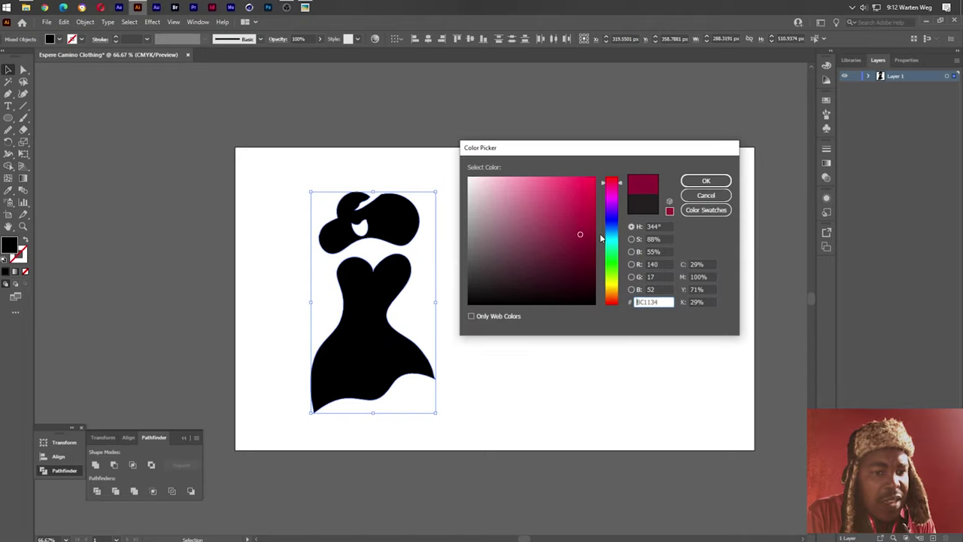
left_click(611, 210)
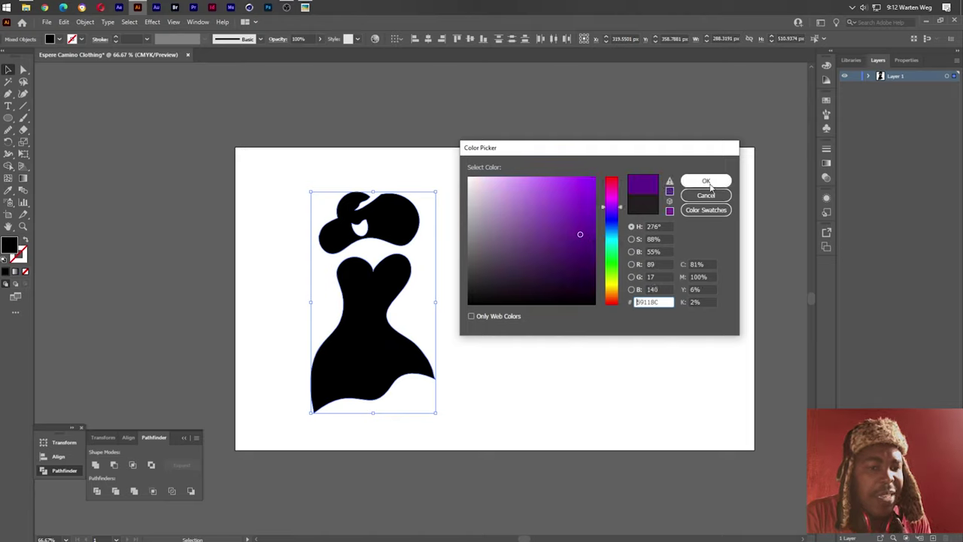
left_click(706, 181)
left_click(496, 249)
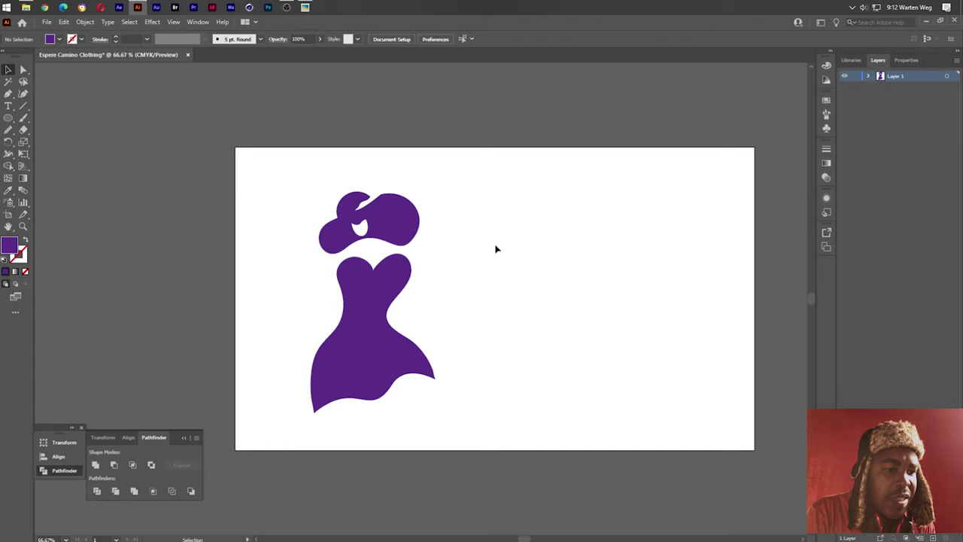
- Give the dress a darker purple fill than the hat
left_click(375, 304)
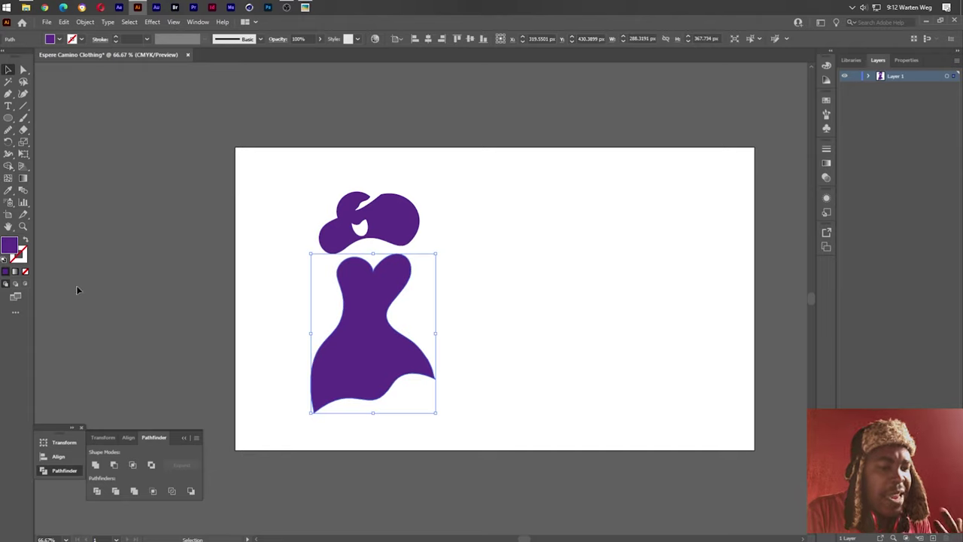
double_click(8, 245)
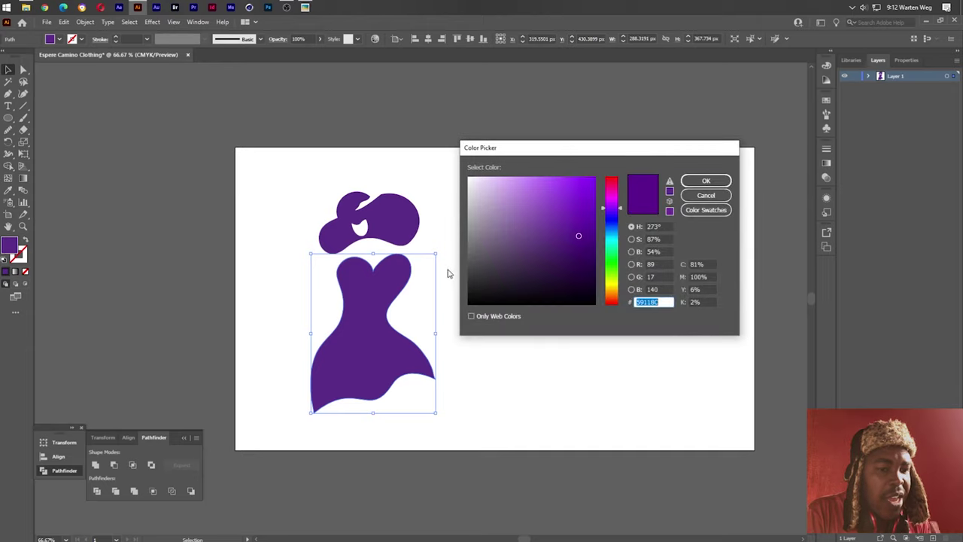
left_click(582, 246)
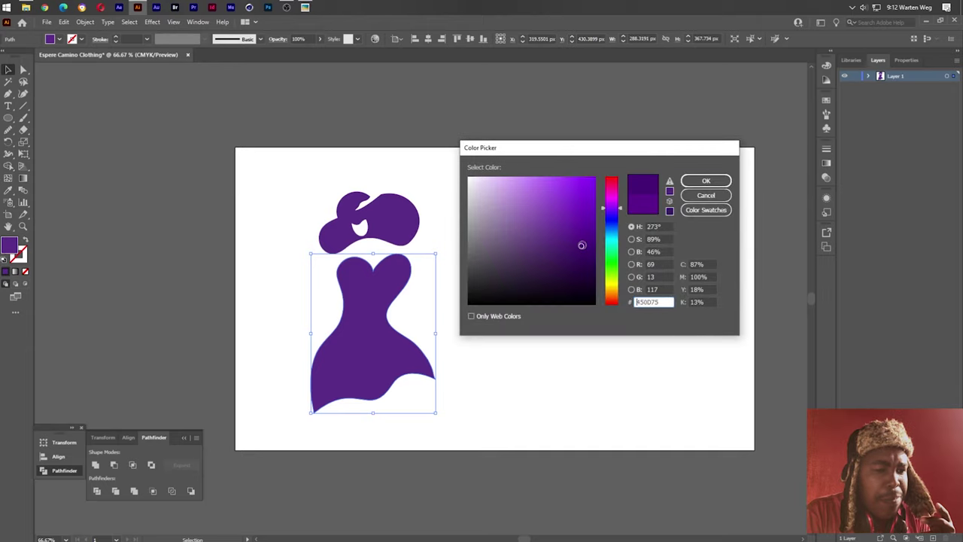
left_click(705, 180)
left_click(581, 252)
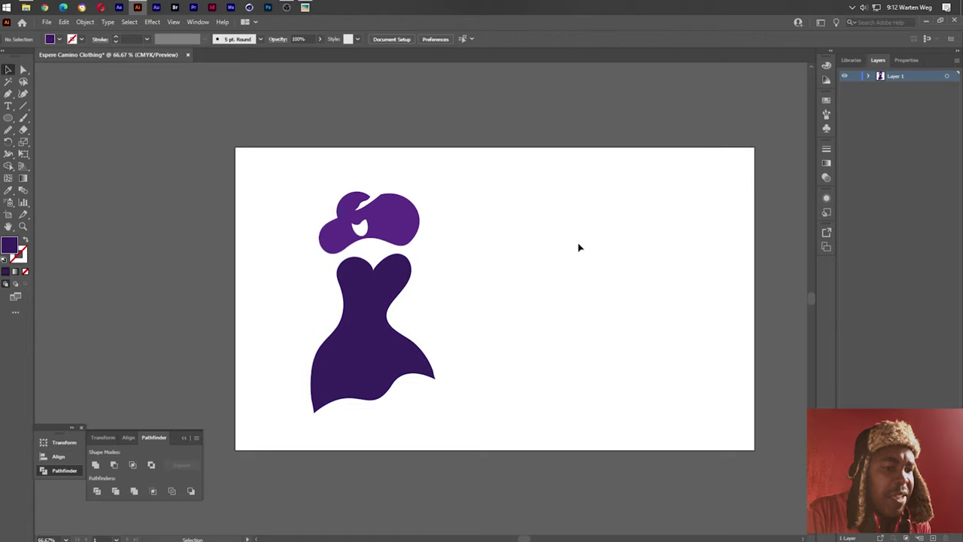
- Shift the purple hat-and-dress figure slightly to the left
scroll(430, 286, "up", 1)
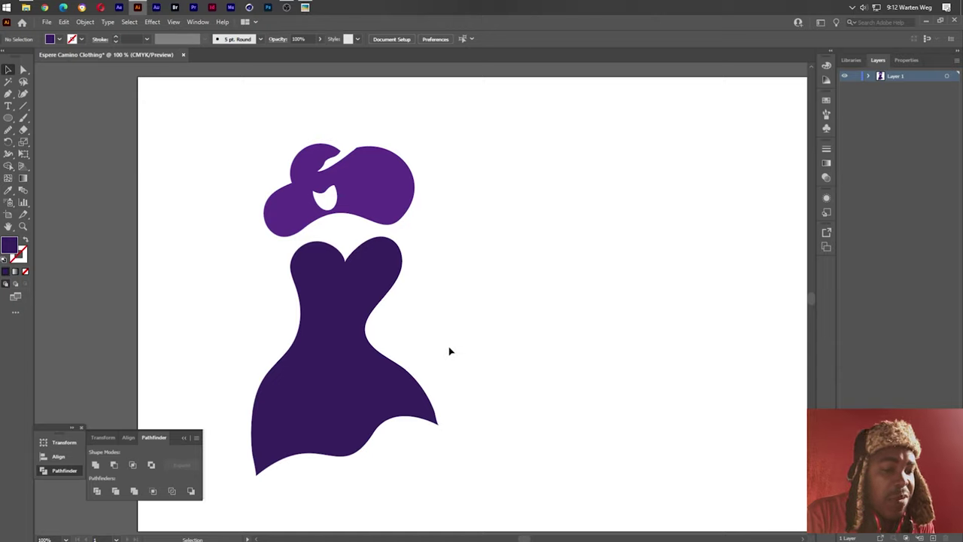
left_click_drag(431, 145, 244, 512)
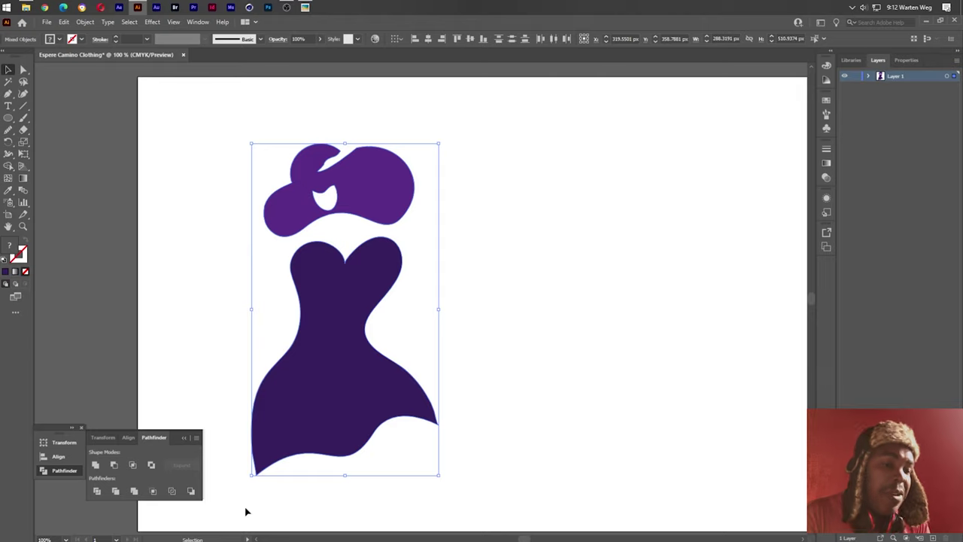
left_click(519, 214)
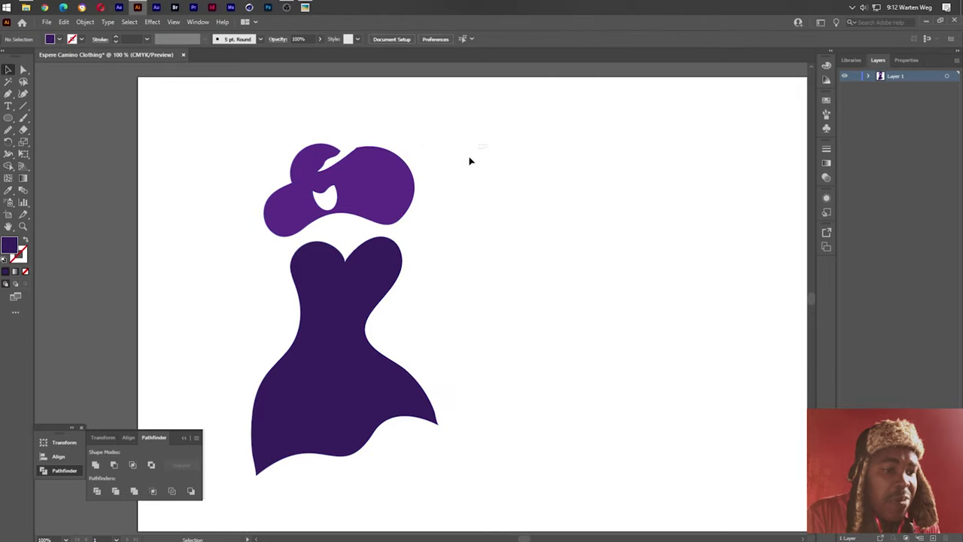
left_click_drag(486, 146, 234, 499)
left_click_drag(276, 414, 232, 411)
left_click(550, 309)
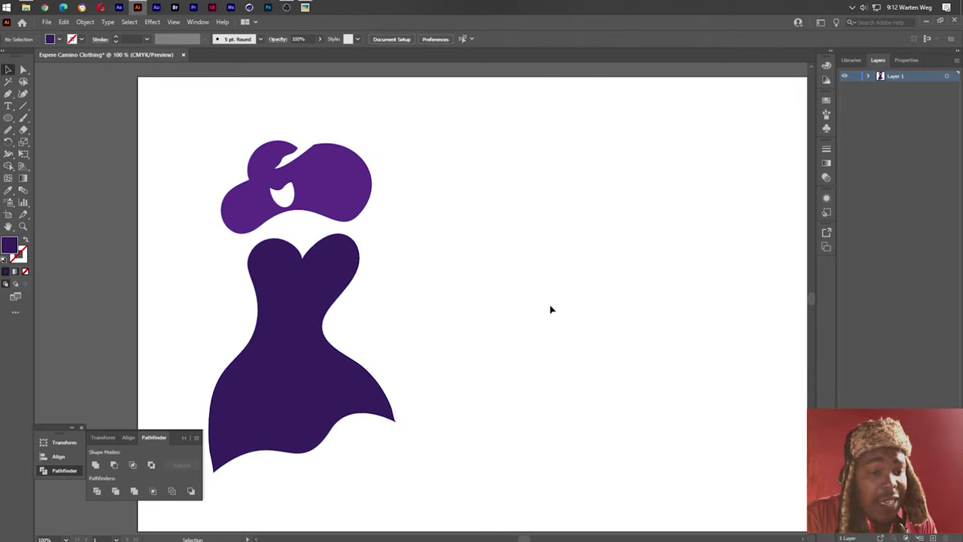
- Add the text 'Espere Camino' to the right of the figure
key("t")
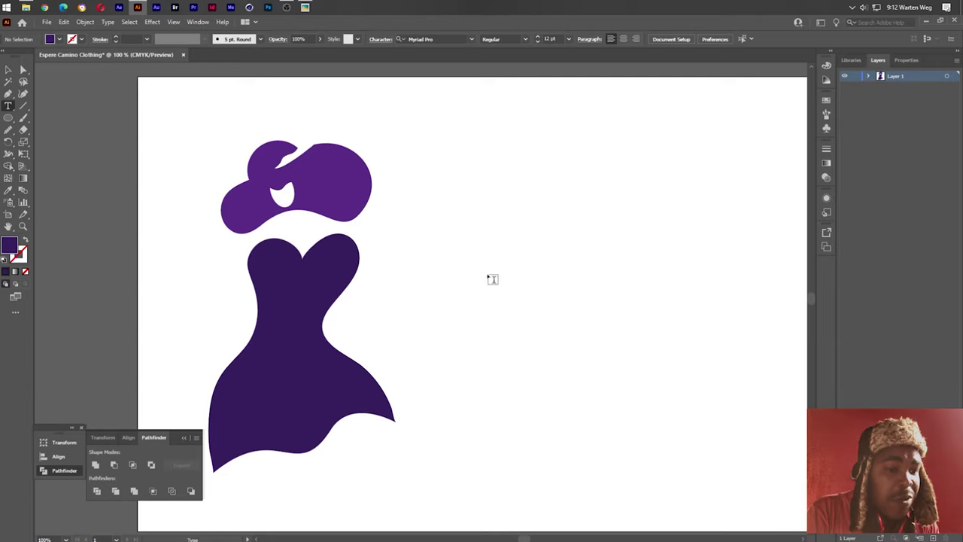
left_click(458, 272)
key("BackSpace")
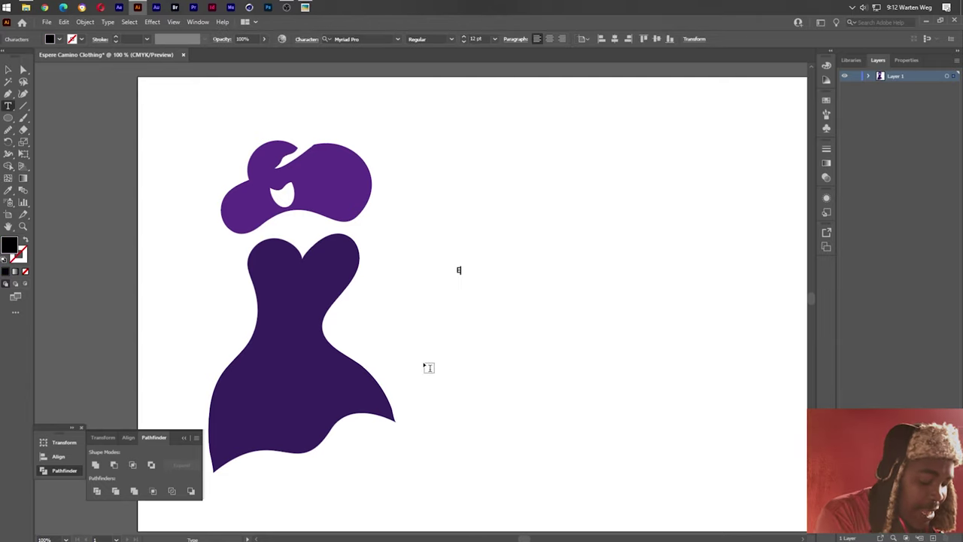
type("Espere Ca")
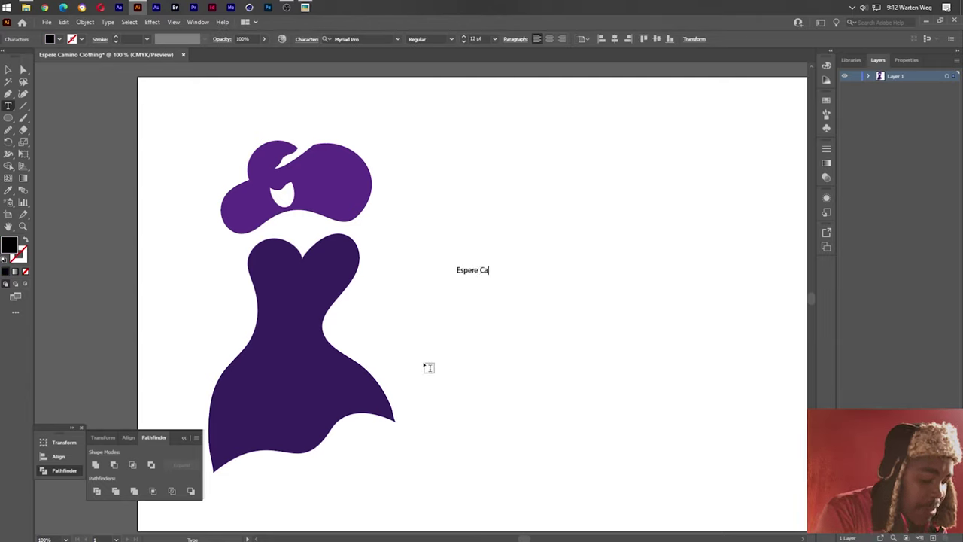
type("mino")
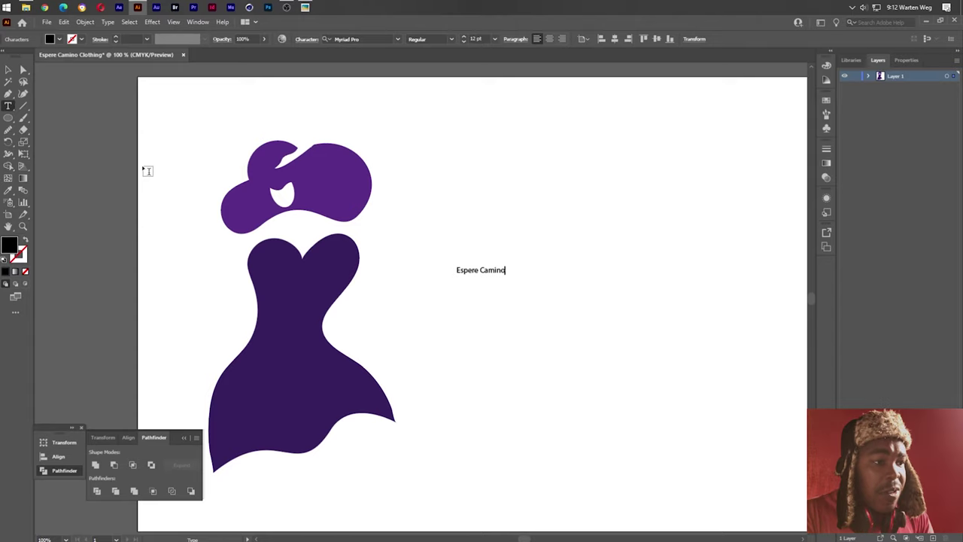
left_click(6, 70)
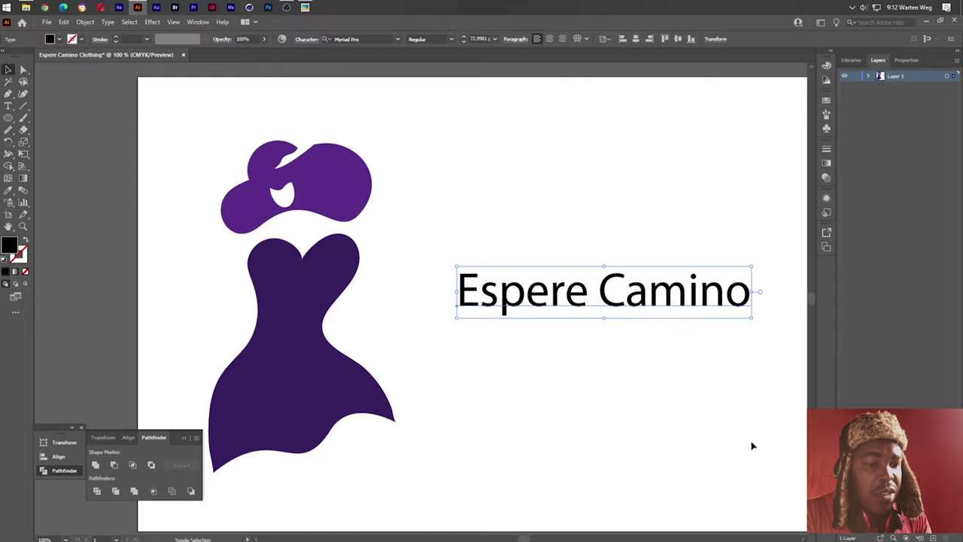
- Enlarge the 'Espere Camino' text and place it beside the dress
left_click_drag(504, 277, 751, 445)
mouse_move(646, 301)
left_mouse_down()
mouse_move(613, 277)
mouse_move(589, 303)
left_mouse_up()
scroll(617, 293, "down", 3)
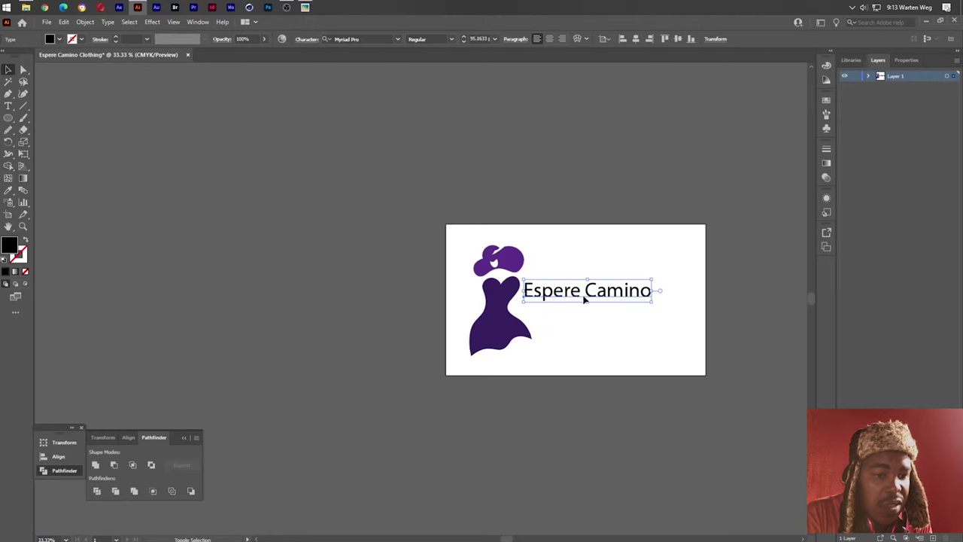
left_click_drag(588, 303, 593, 299)
scroll(585, 331, "up", 1)
scroll(585, 331, "up", 1)
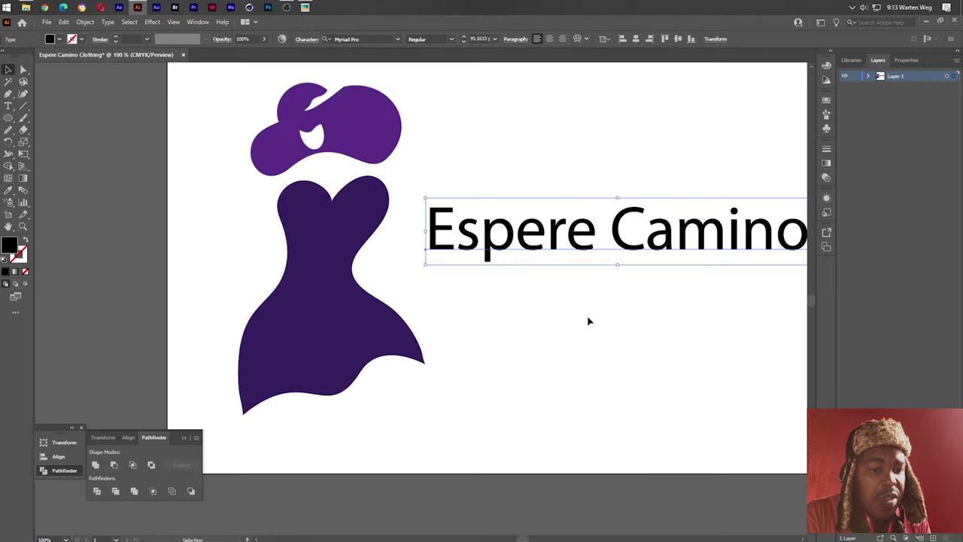
scroll(477, 329, "up", 1)
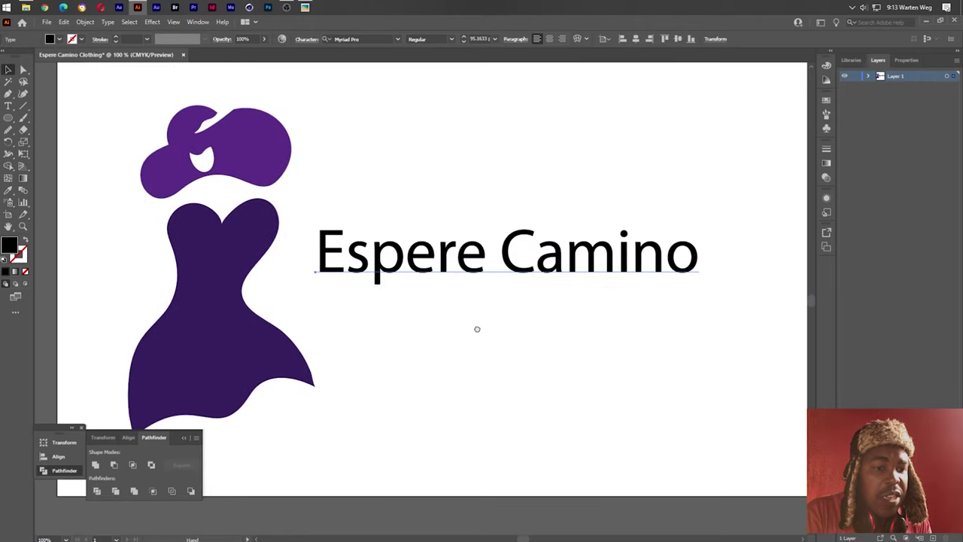
left_click(397, 39)
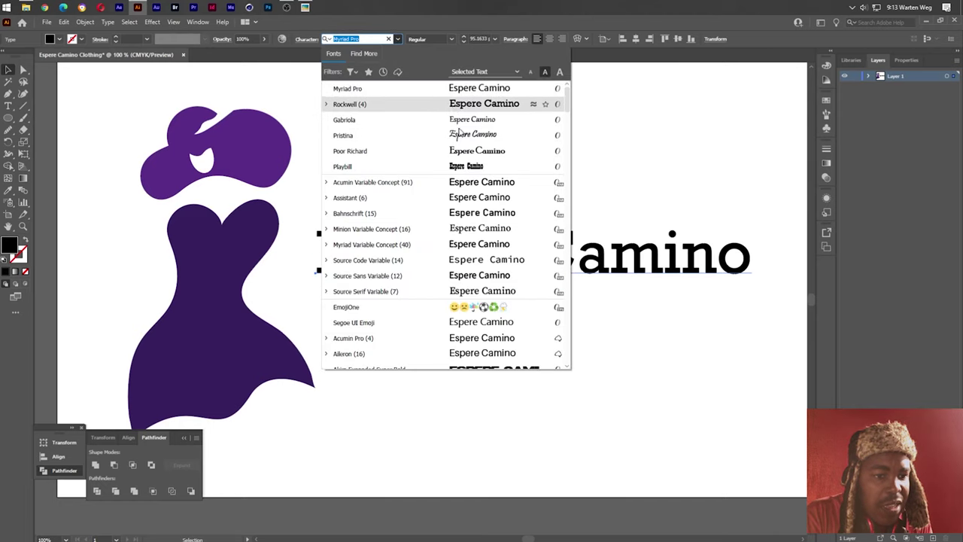
- After briefly trying Bahnschrift, set 'Espere Camino' in Creattion Demo at 72 pt
left_click(479, 214)
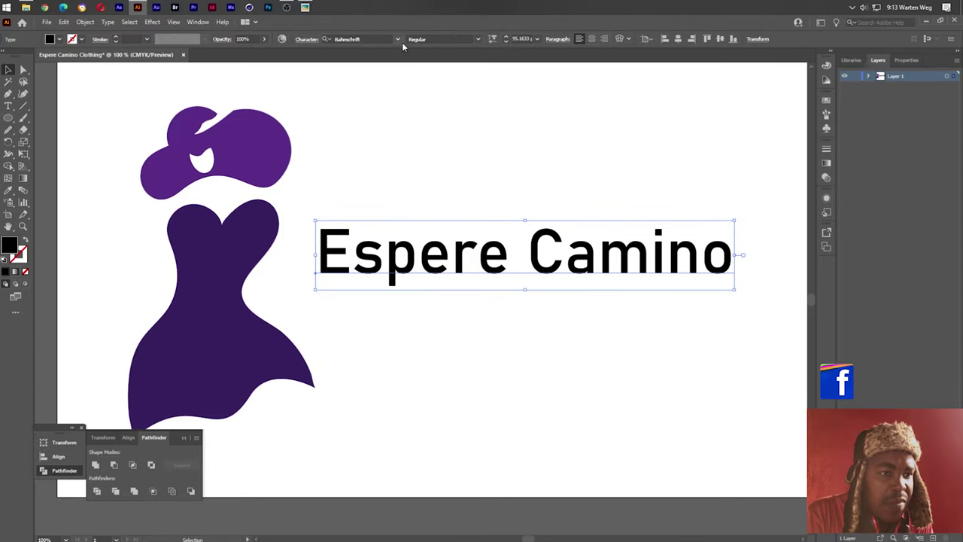
left_click(398, 39)
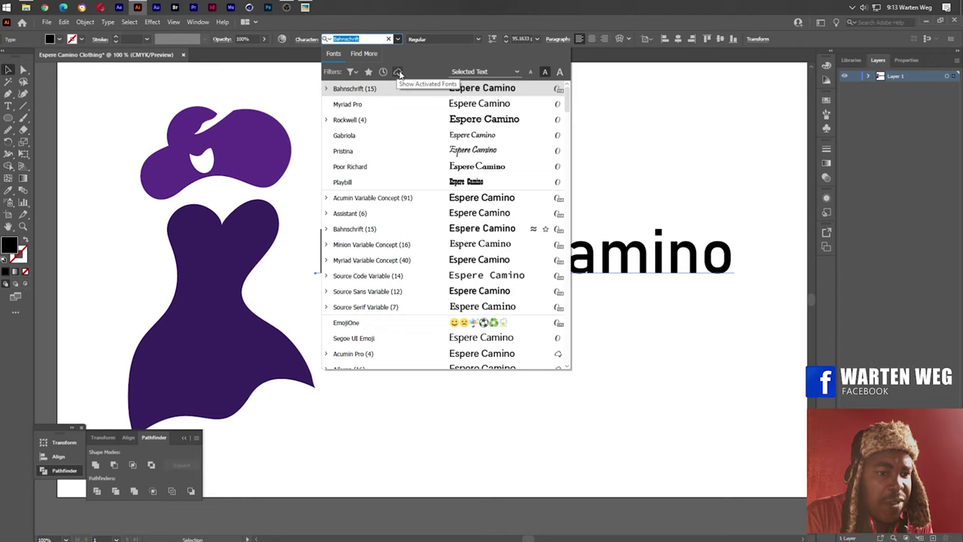
scroll(449, 197, "down", 1)
scroll(448, 197, "down", 5)
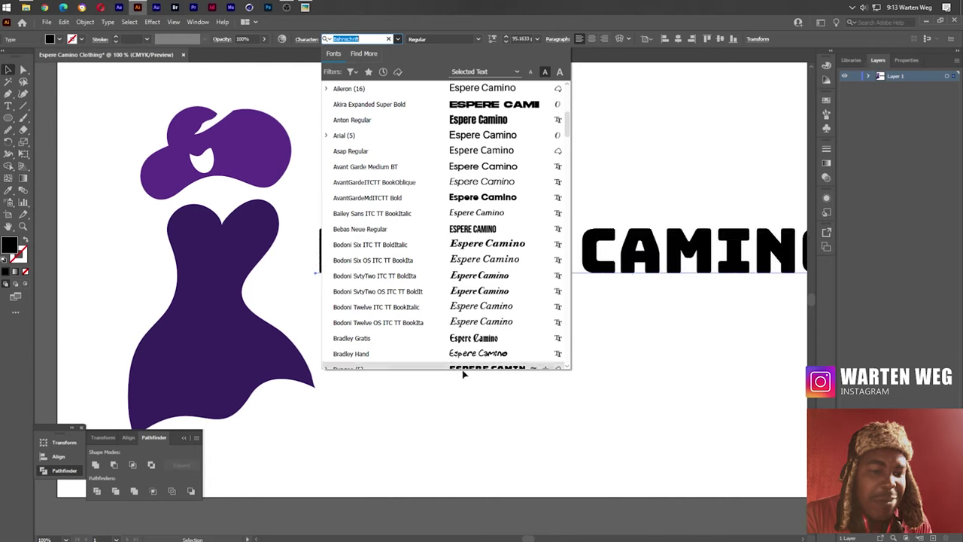
scroll(475, 343, "down", 2)
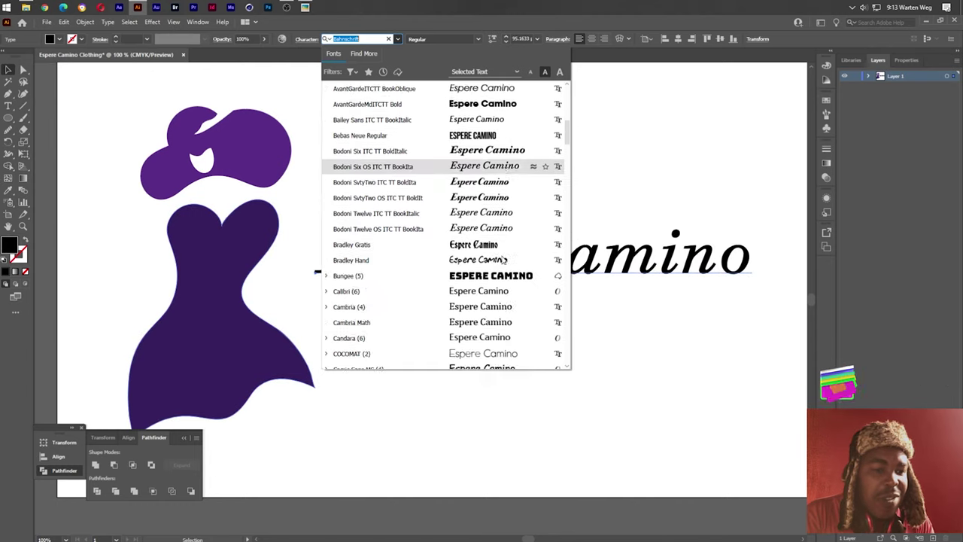
scroll(474, 331, "down", 1)
scroll(473, 319, "down", 1)
scroll(471, 309, "down", 1)
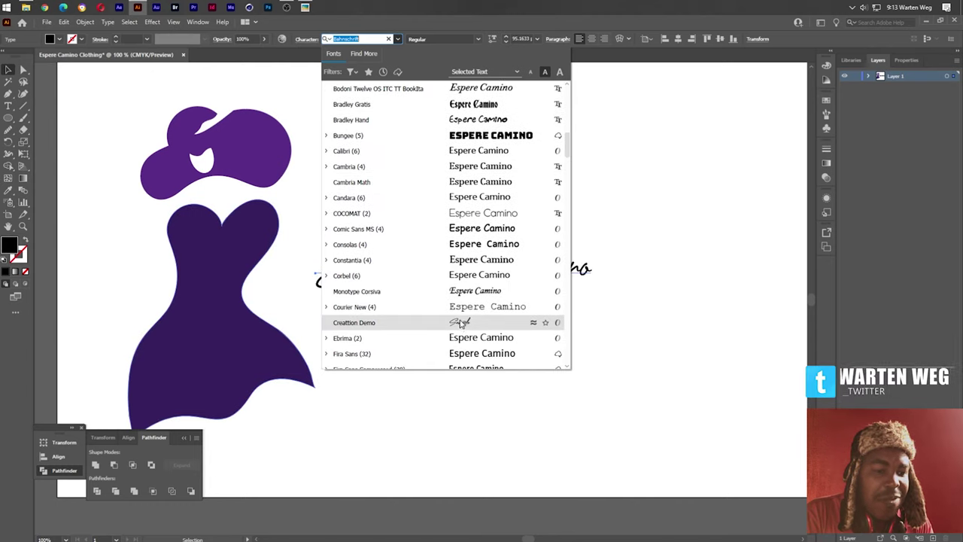
left_click(461, 322)
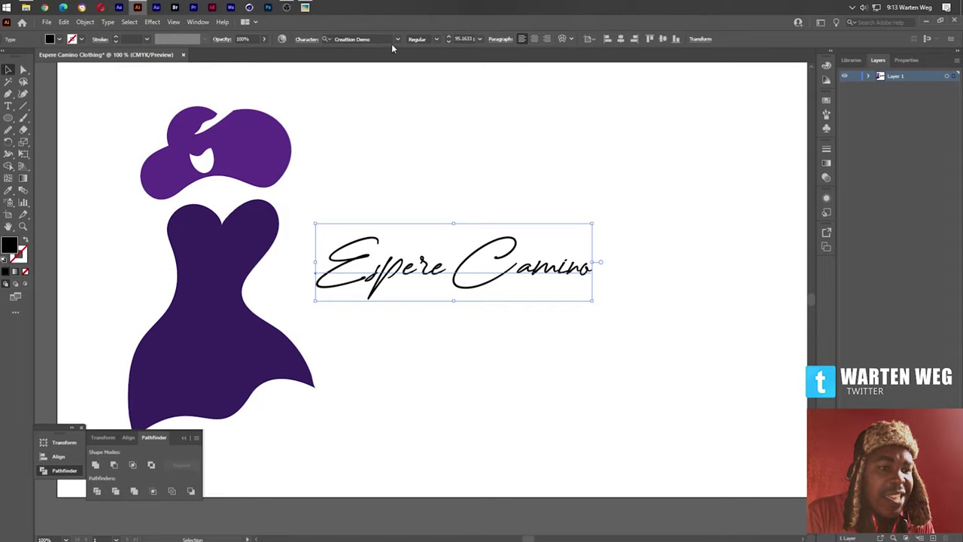
left_click(479, 39)
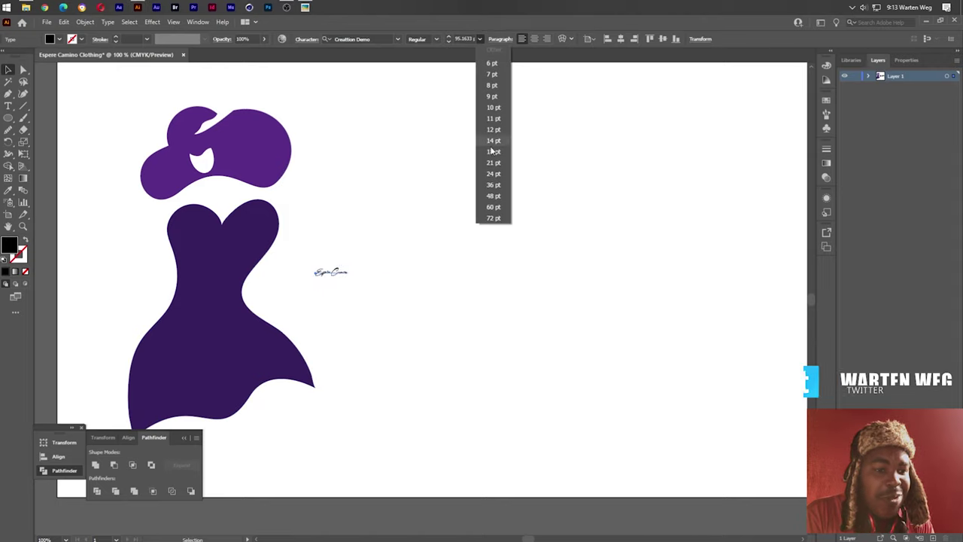
left_click(495, 219)
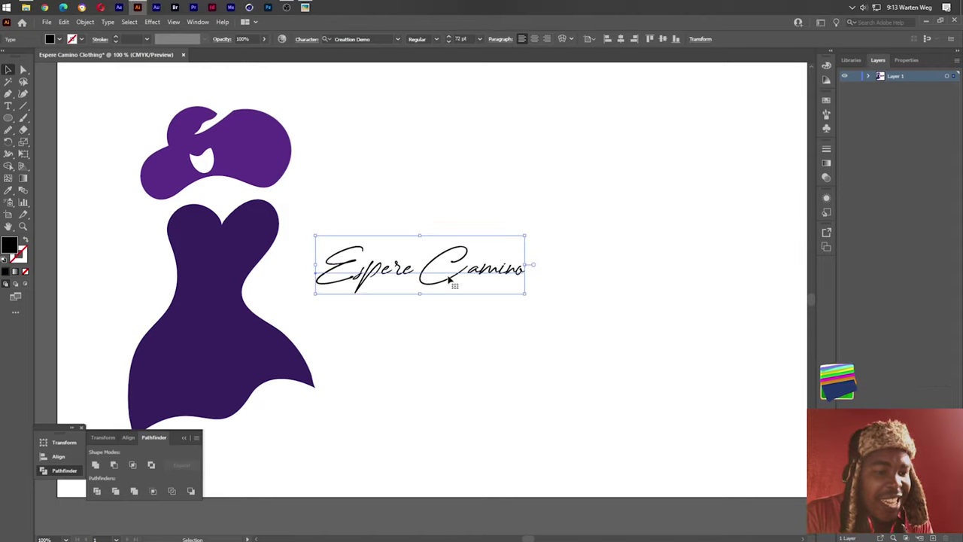
- Scale up the Espere Camino script and move it up and to the right
mouse_move(421, 295)
left_mouse_down()
mouse_move(420, 338)
mouse_move(475, 298)
left_mouse_up()
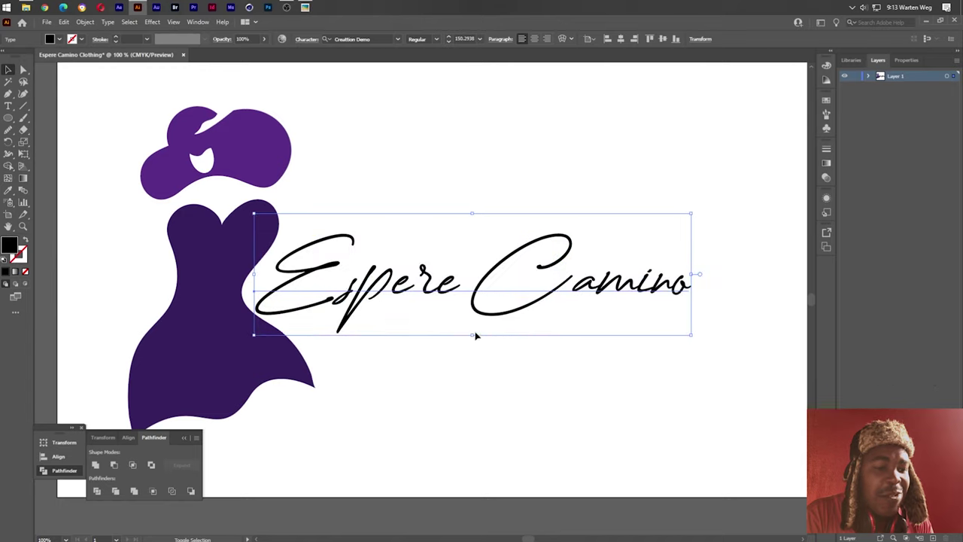
left_click_drag(578, 371, 607, 380)
left_click_drag(489, 319, 517, 299)
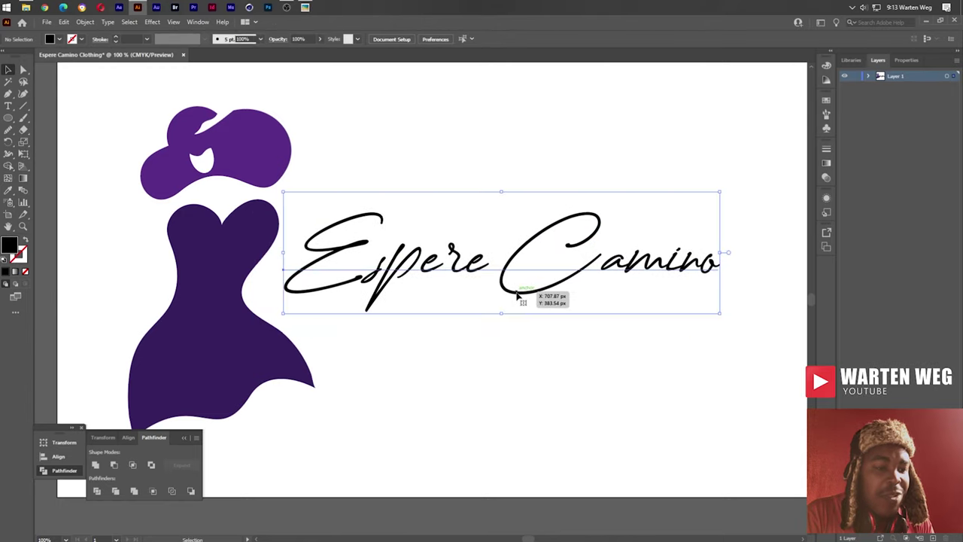
left_click(486, 342)
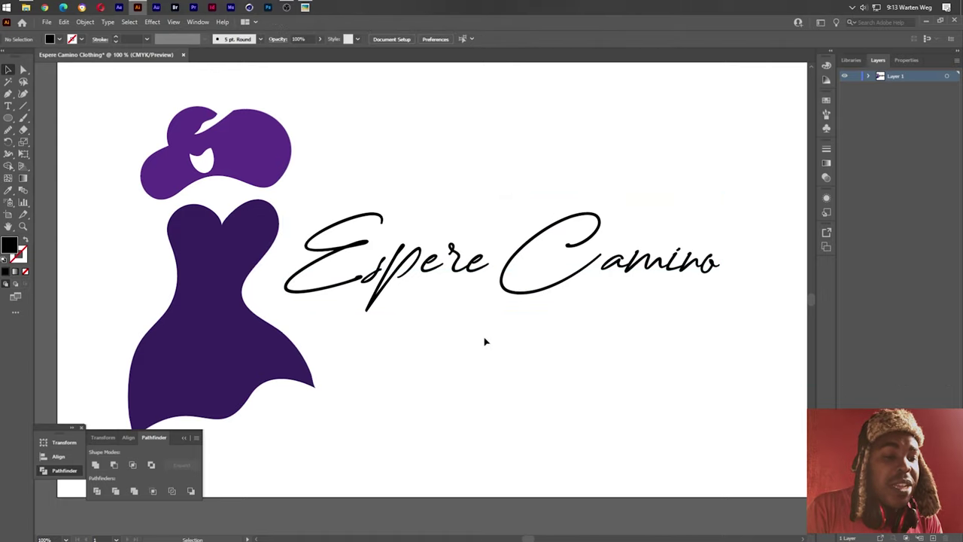
- Try tilting the script, undo it, then shift it up-left beside the dress
left_click(476, 267)
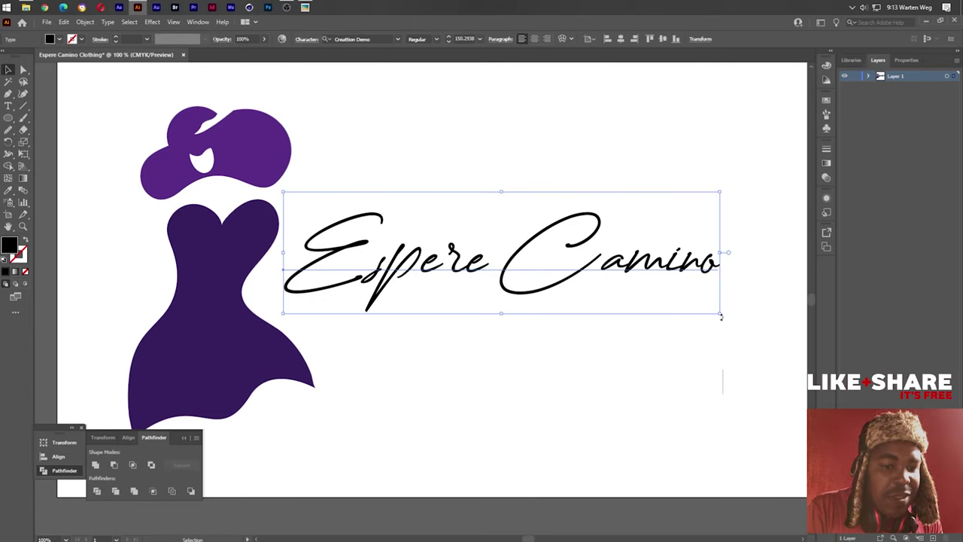
left_click_drag(722, 316, 731, 305)
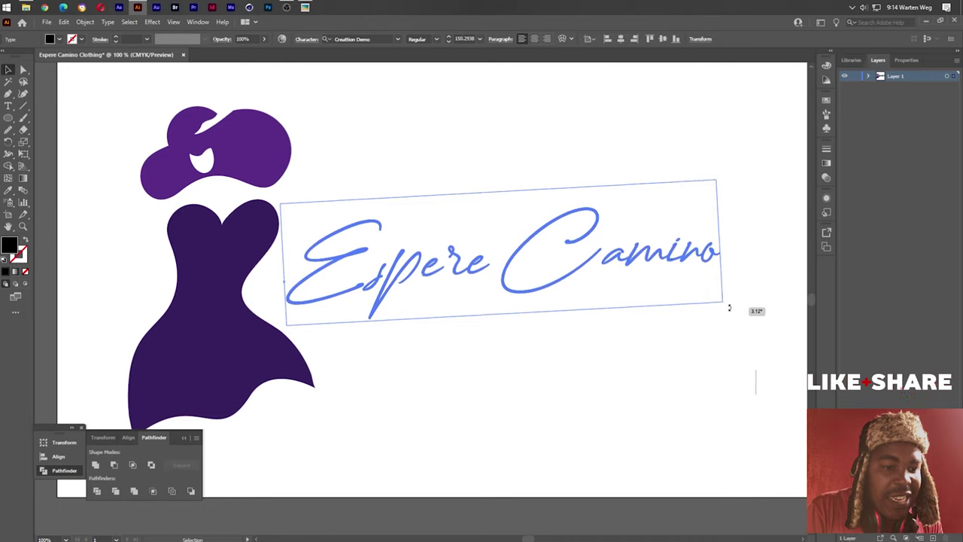
left_click_drag(731, 305, 736, 307)
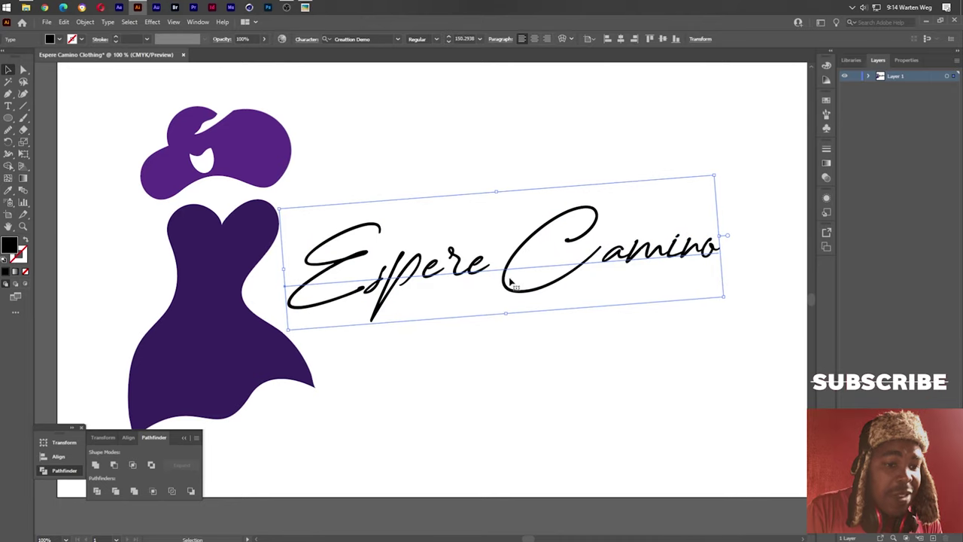
key("ctrl+z")
left_click_drag(504, 288, 500, 270)
left_click(499, 315)
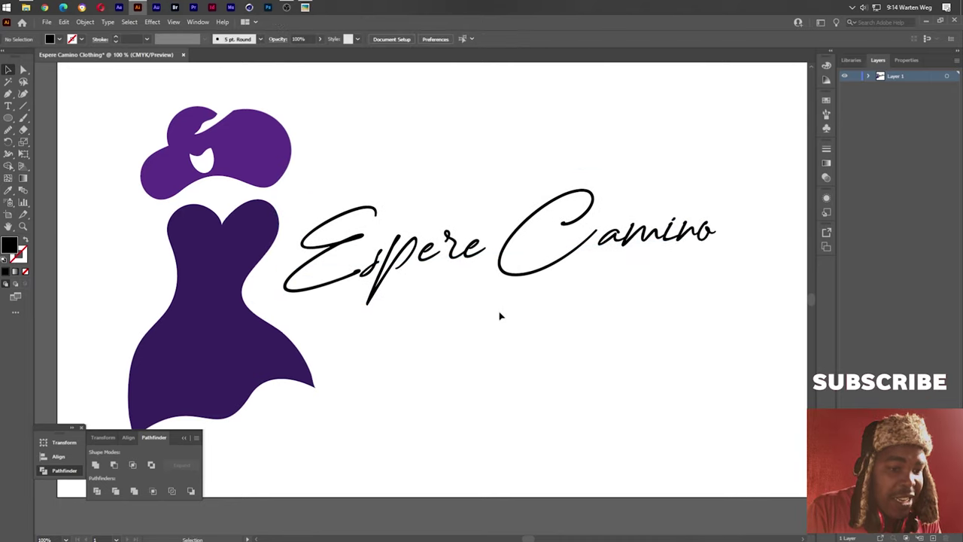
- Type 'Clothing' below the script in Bahnschrift and move it under the script
key("t")
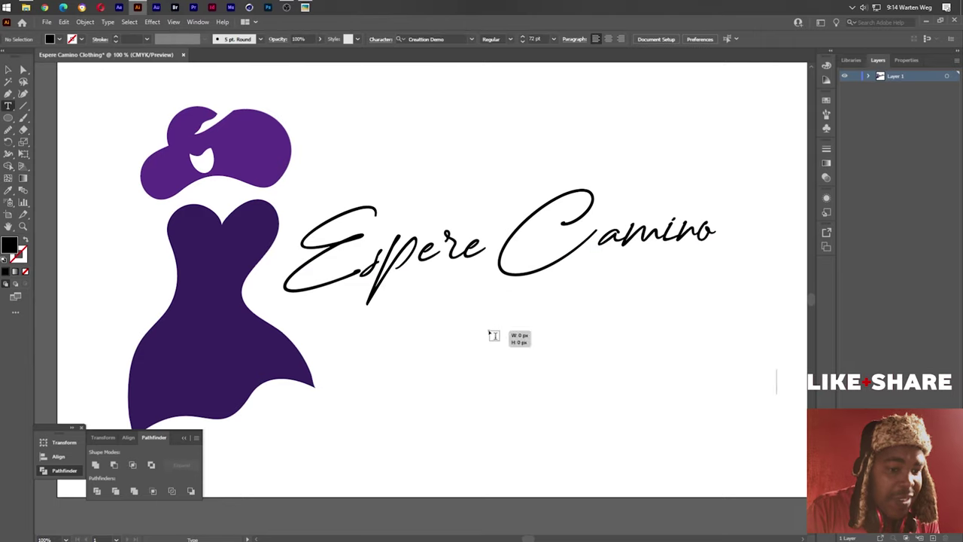
left_click(491, 332)
type("C")
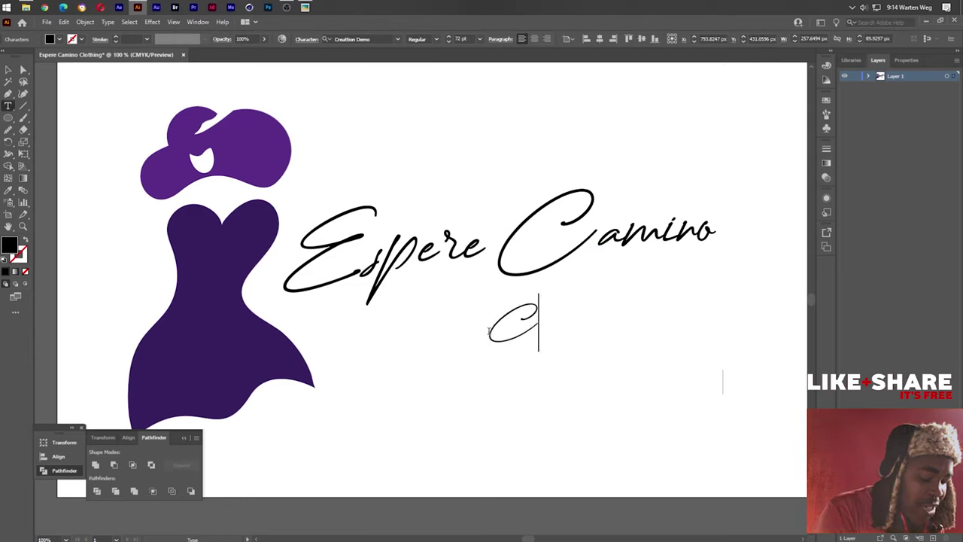
type("lot")
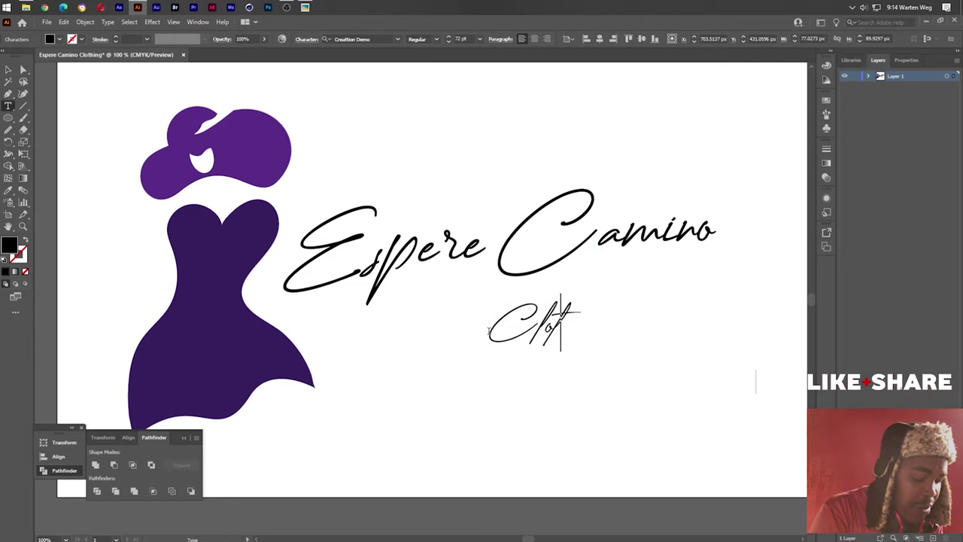
type("hing")
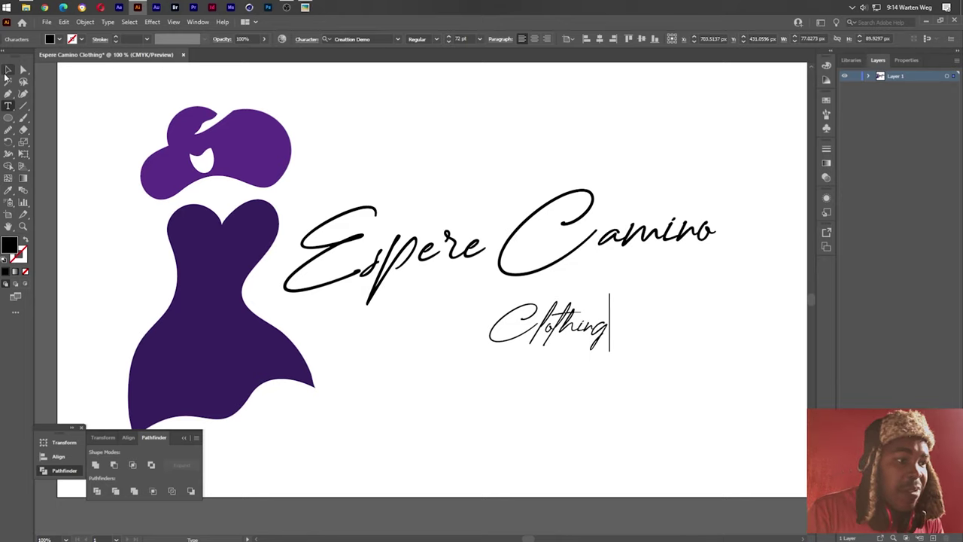
left_click(7, 71)
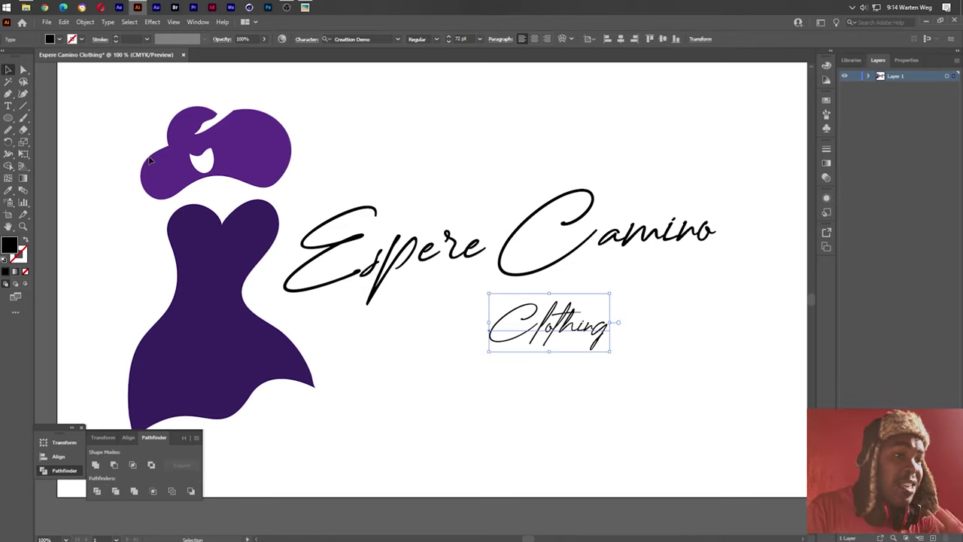
left_click(398, 39)
left_click(433, 103)
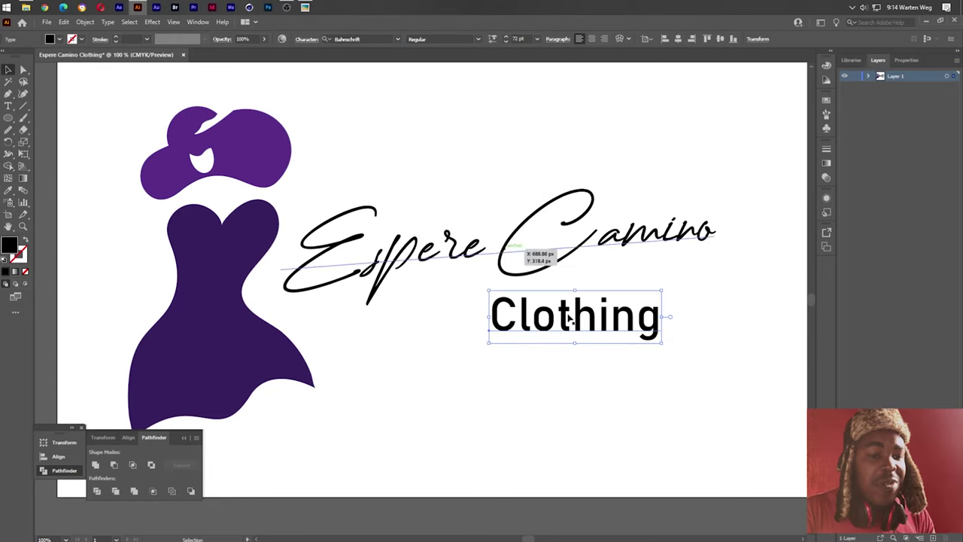
left_click_drag(618, 328, 510, 313)
- Change Clothing to uppercase and set it to 24 pt
left_click(85, 22)
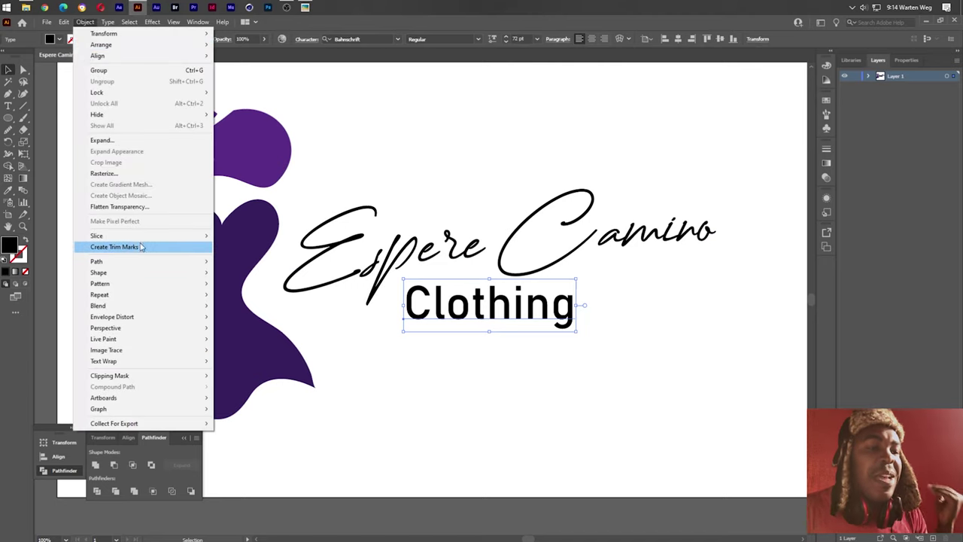
left_click(90, 25)
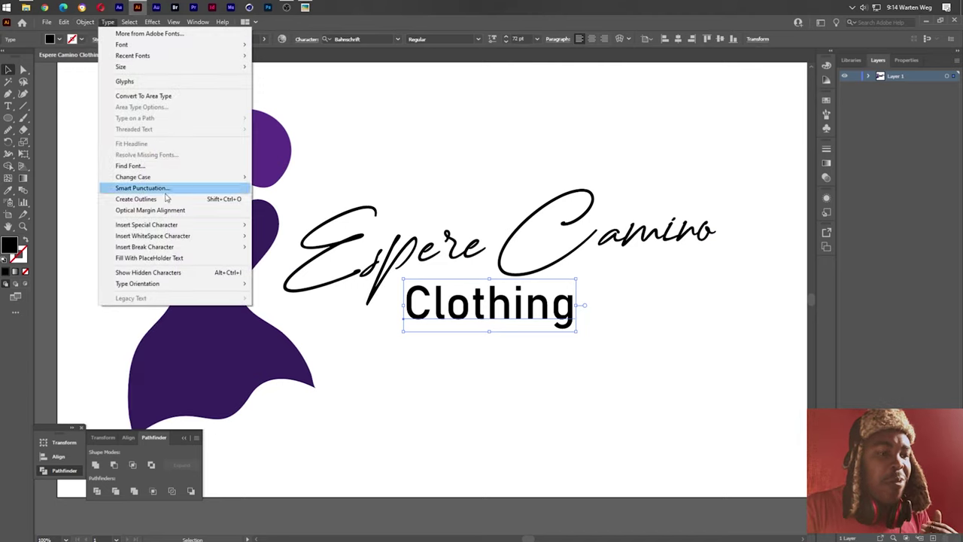
mouse_move(133, 177)
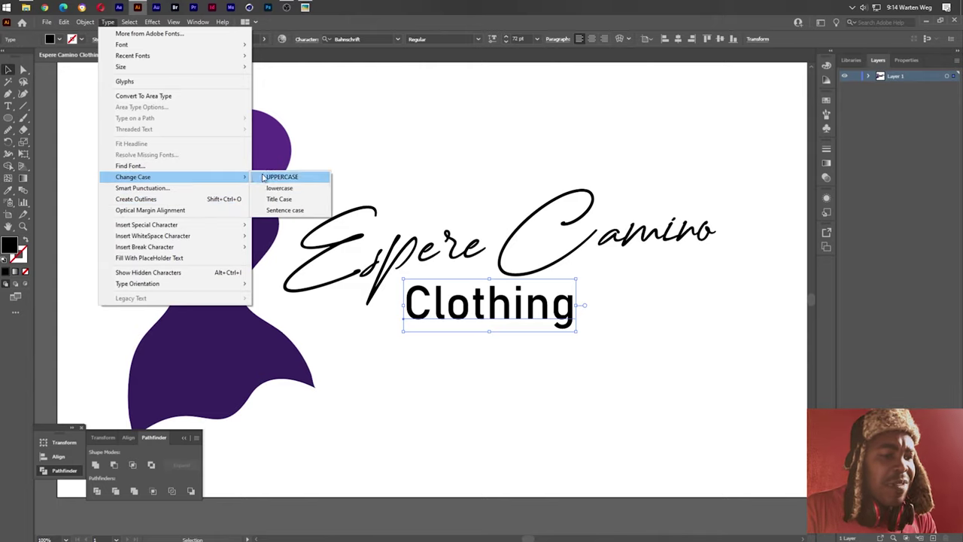
left_click(264, 178)
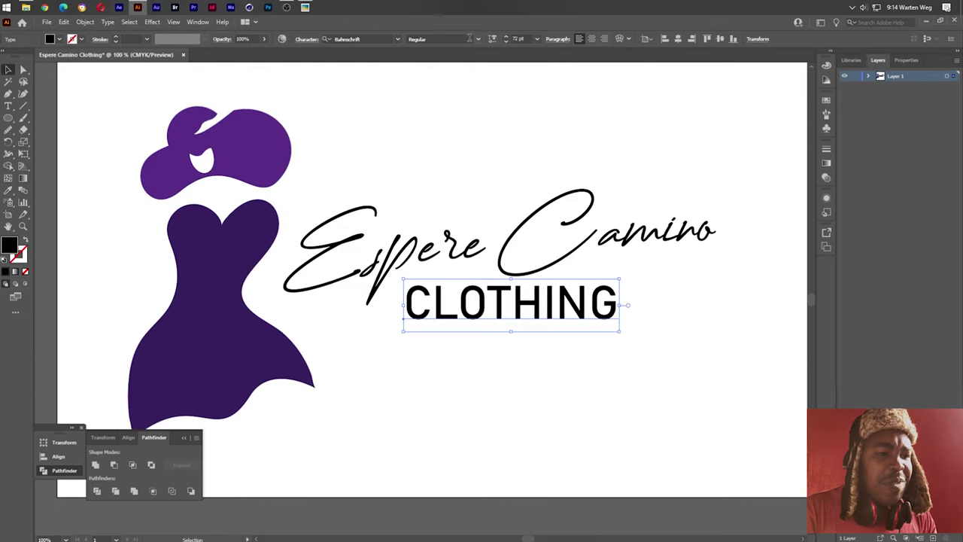
left_click(537, 39)
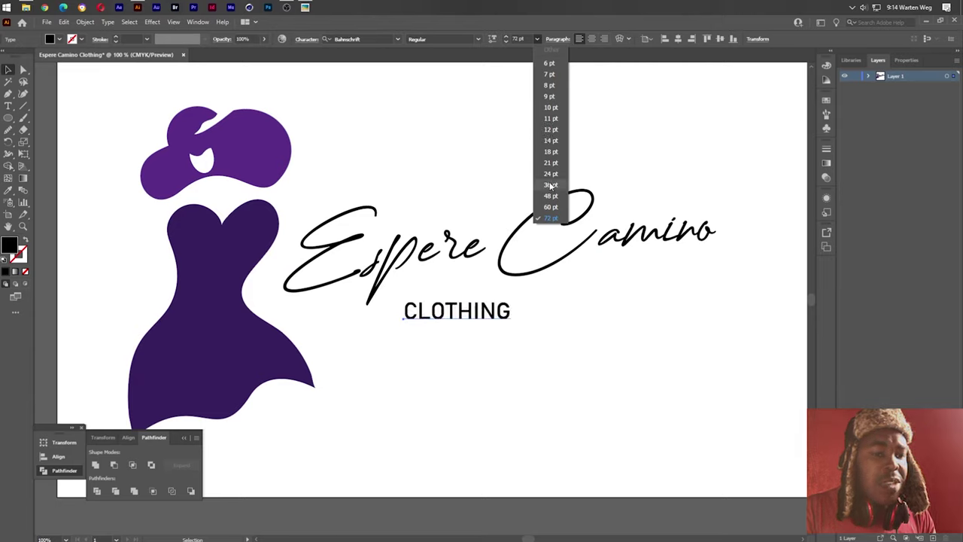
left_click(551, 174)
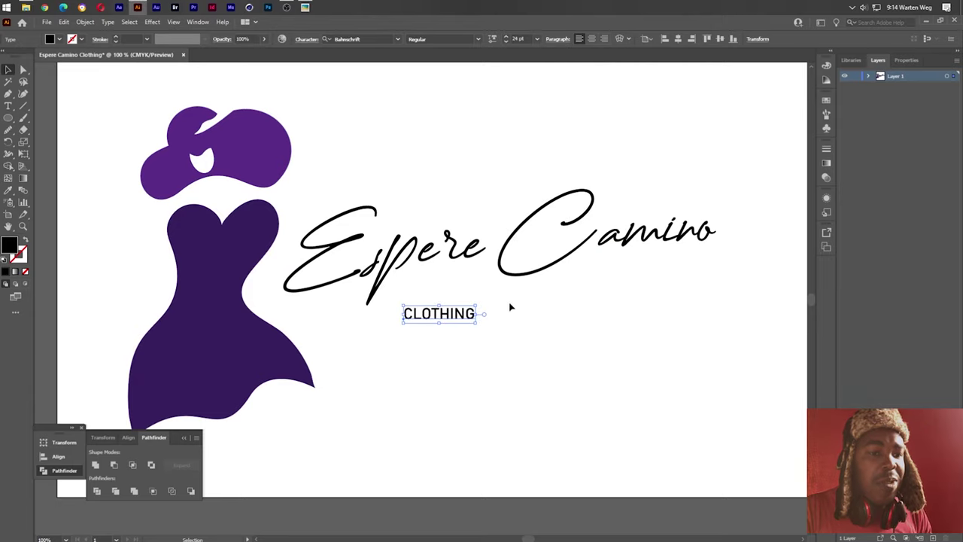
- Set CLOTHING's tracking to 200, then enlarge and position it under the script
left_click(906, 60)
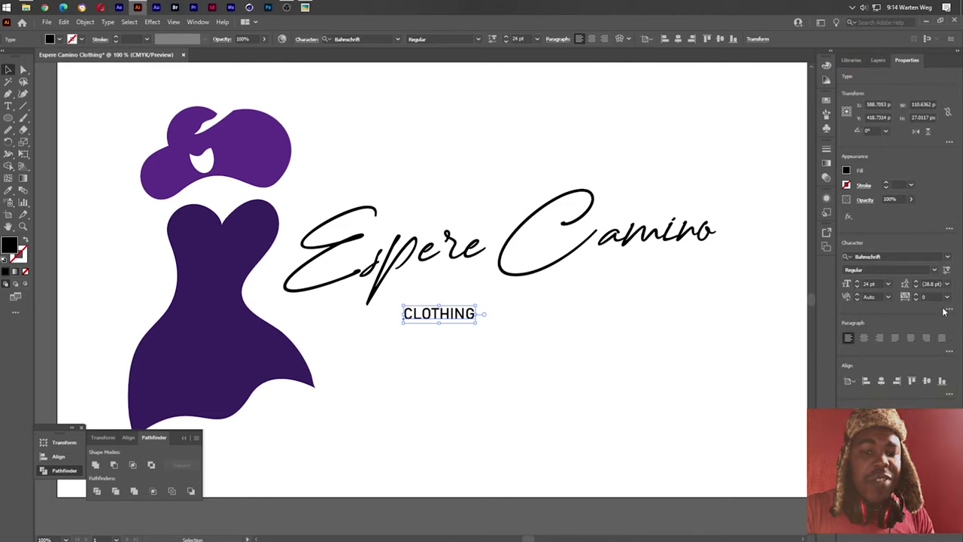
left_click(948, 297)
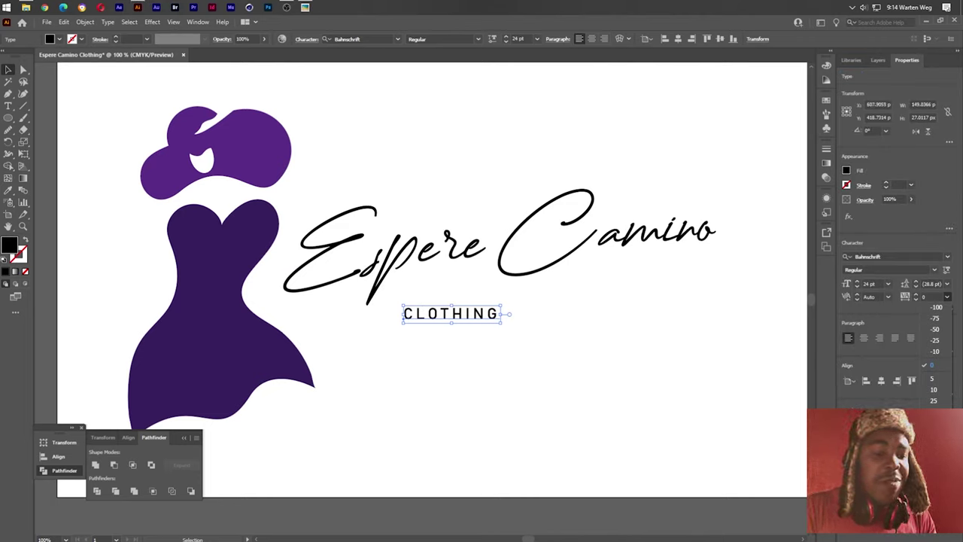
left_click(933, 446)
mouse_move(451, 325)
left_mouse_down()
mouse_move(452, 337)
mouse_move(496, 300)
left_mouse_up()
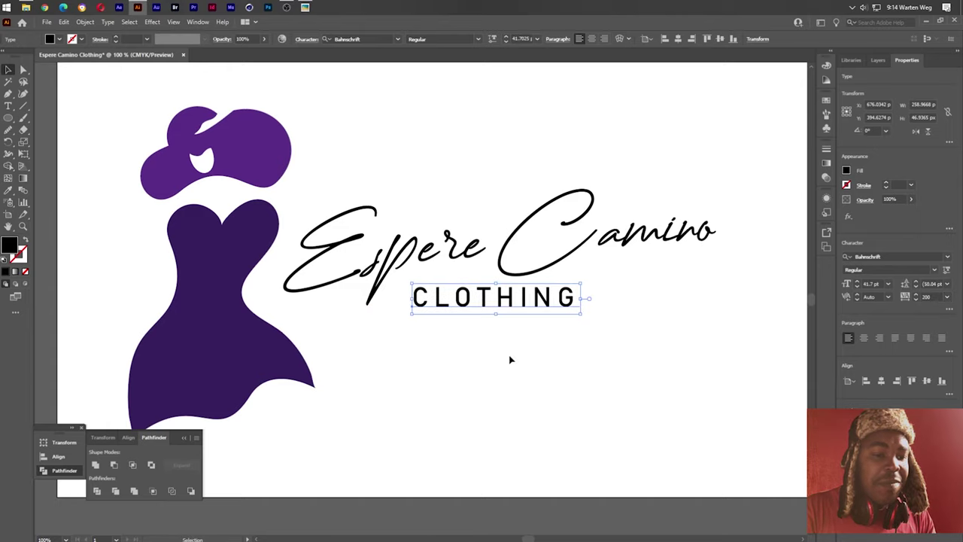
left_click(509, 359)
- Convert both the CLOTHING text and the Espere Camino script to outlines
right_click(508, 304)
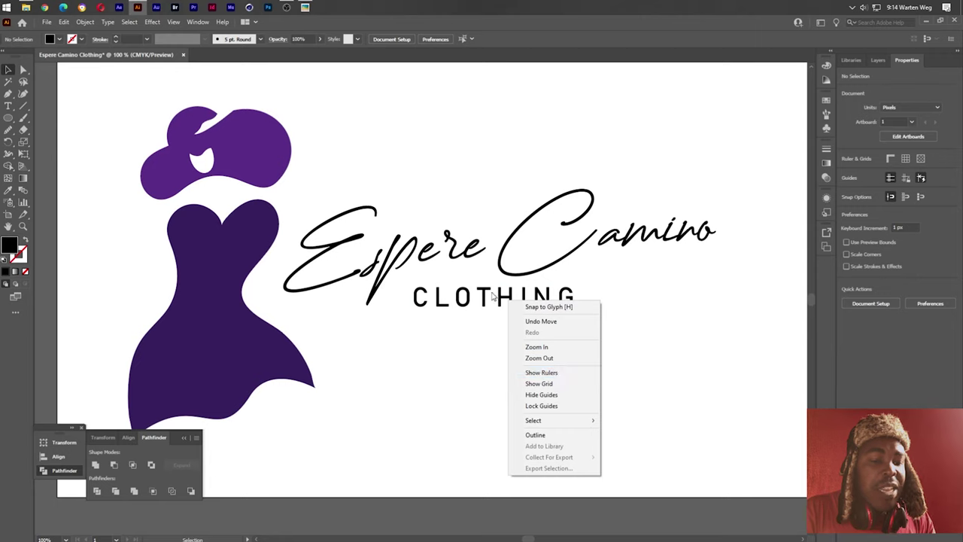
left_click(494, 297)
right_click(493, 296)
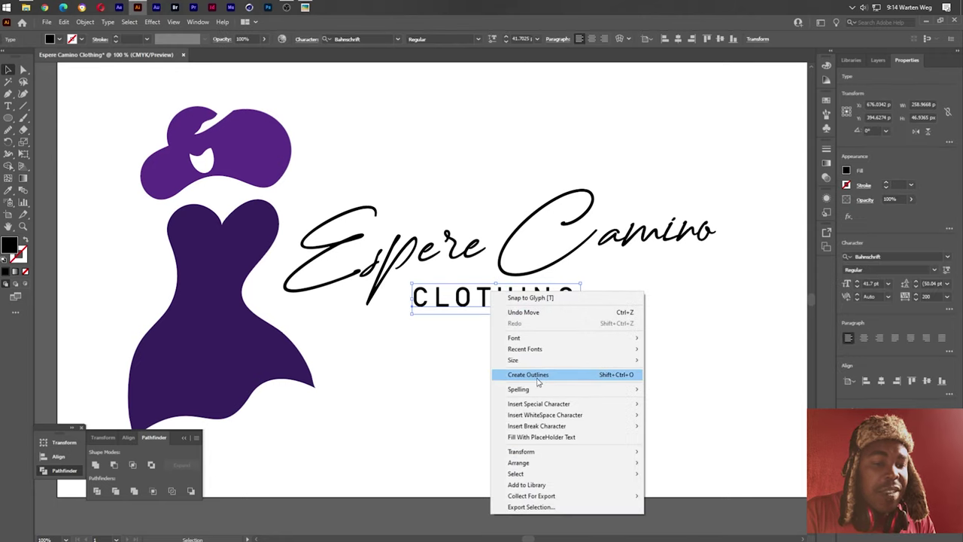
left_click(539, 375)
left_click(528, 258)
right_click(529, 258)
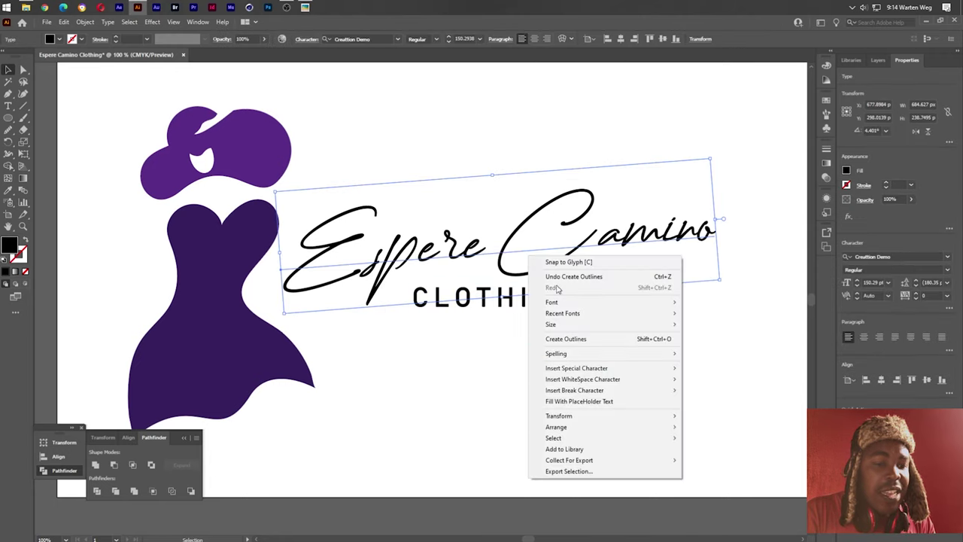
left_click(566, 339)
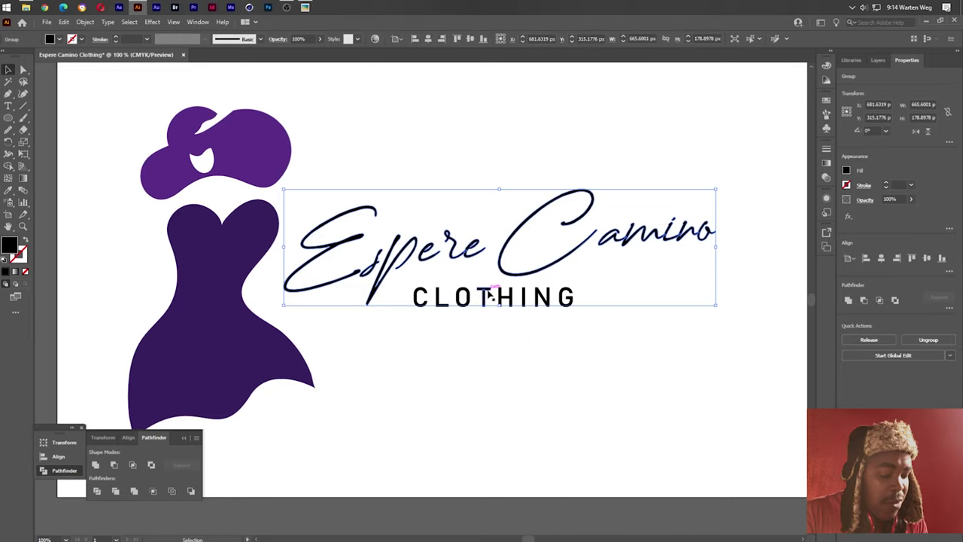
- Colour the script with the dress's dark purple and CLOTHING with the hat's lighter purple
key("i")
left_click(222, 320)
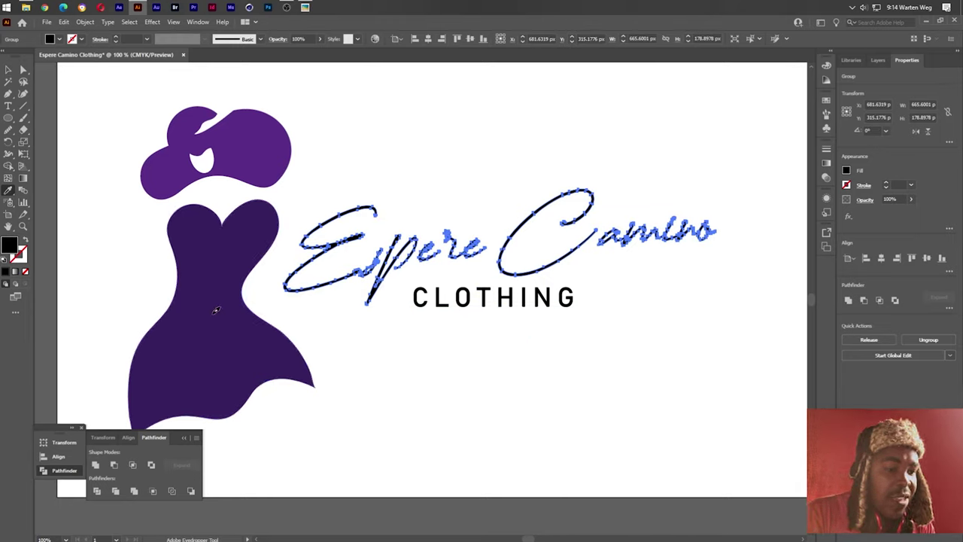
key("v")
key("ctrl+shift+a")
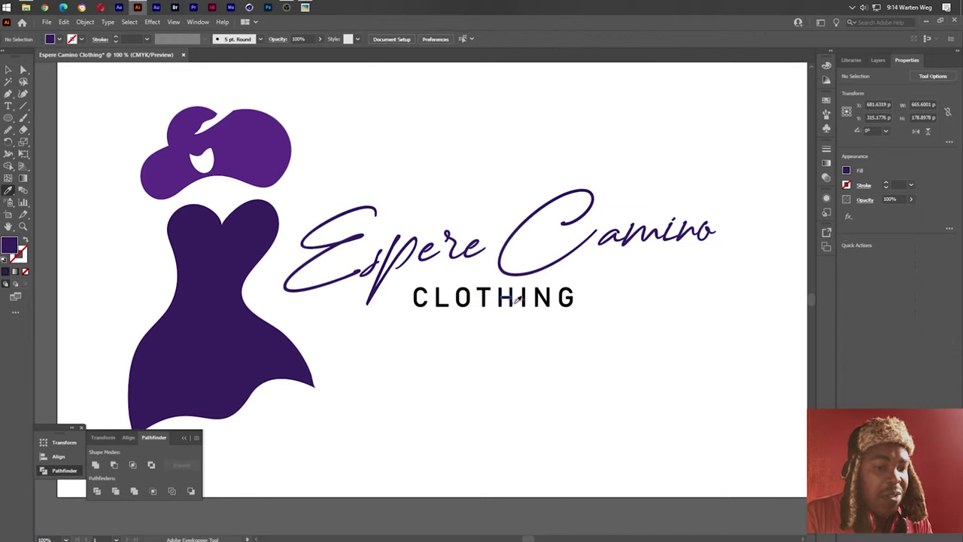
key("i")
left_click(267, 158)
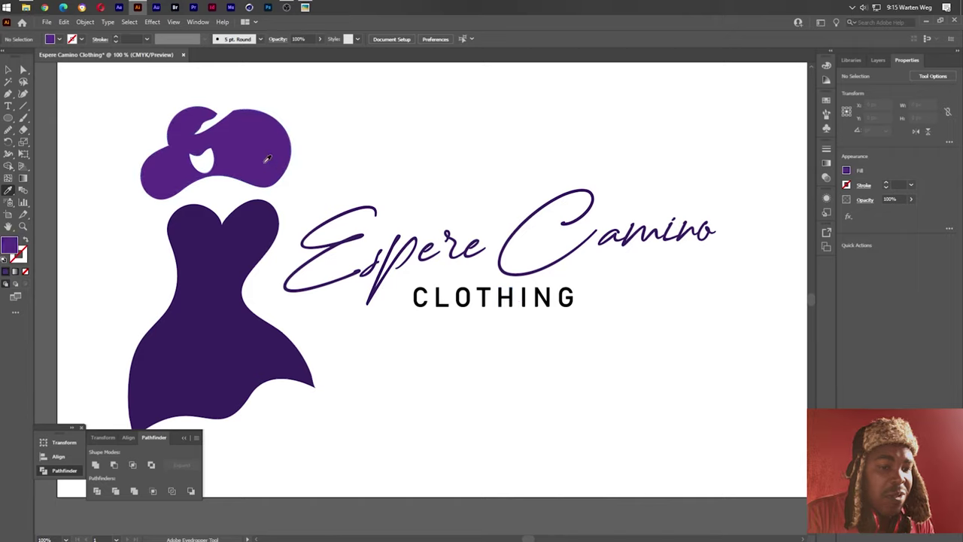
left_click(485, 301, "ctrl")
left_click(254, 155)
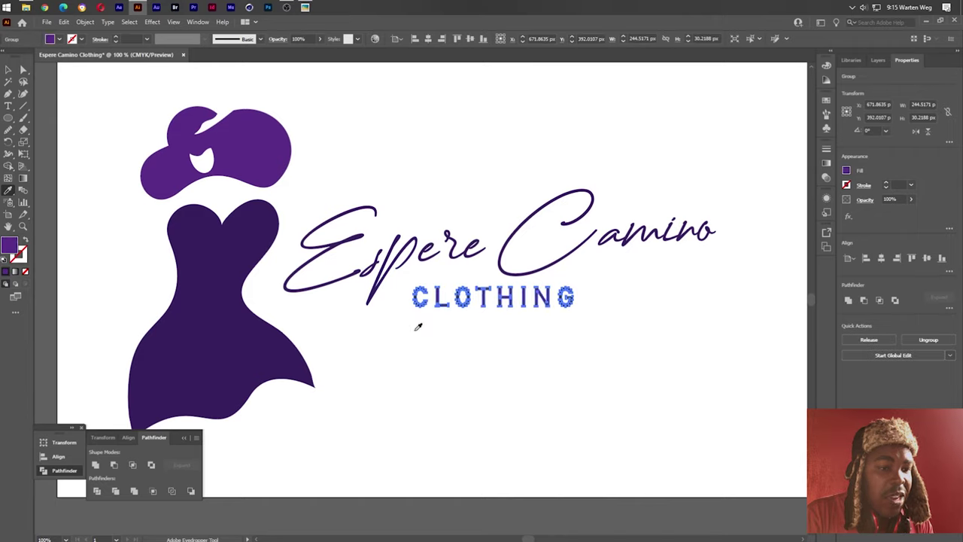
key("ctrl+shift+a")
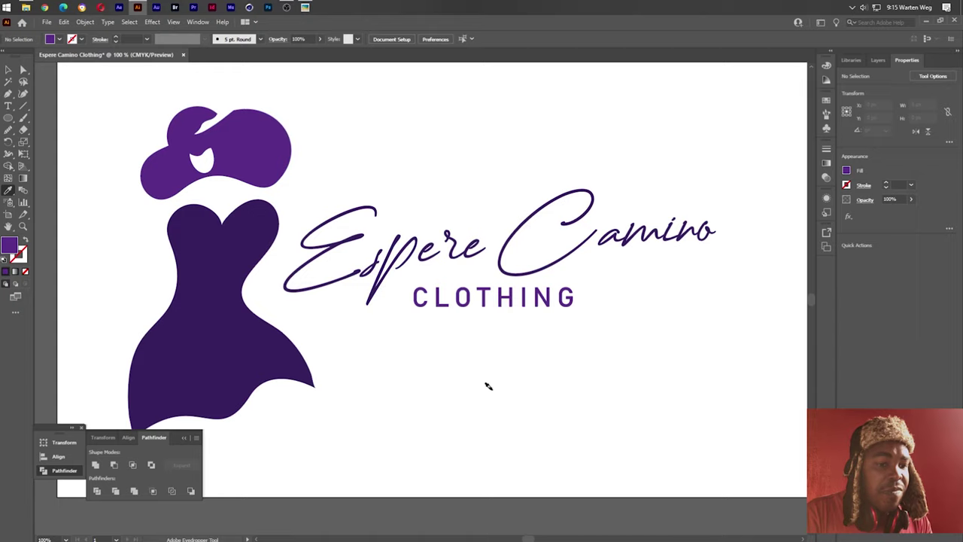
scroll(487, 386, "down", 3)
scroll(487, 385, "up", 2)
scroll(487, 386, "down", 1)
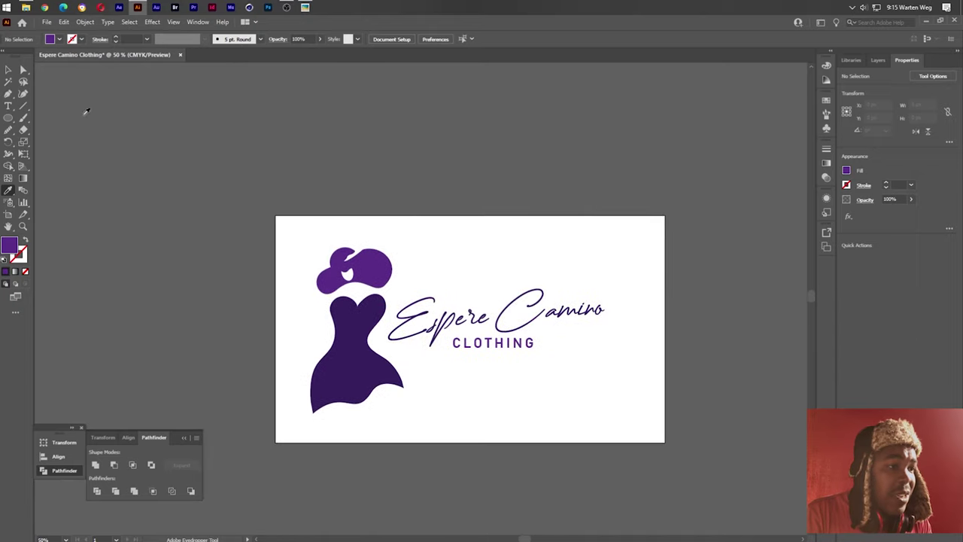
- Centre the script and CLOTHING, nudge them down, and group them together
left_click(9, 71)
left_click_drag(560, 286, 409, 389)
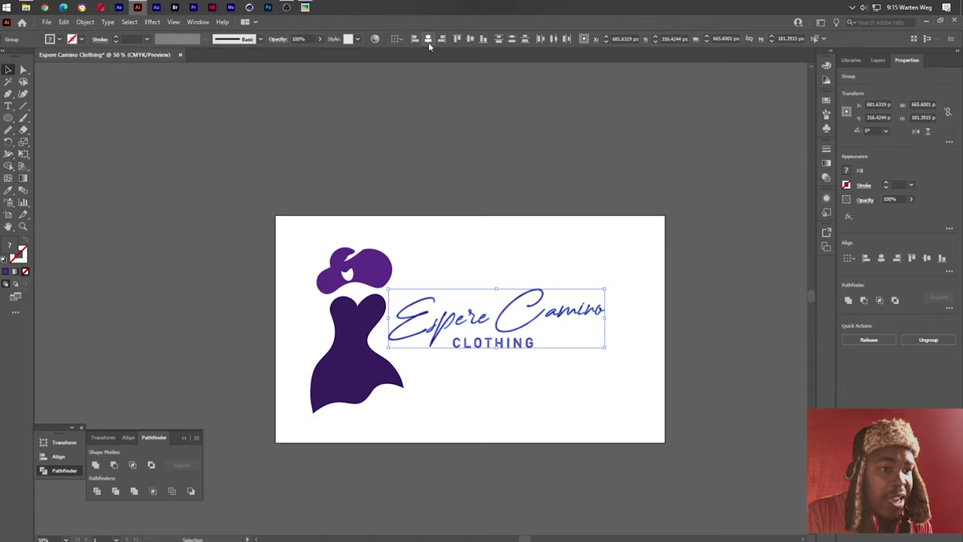
left_click(428, 42)
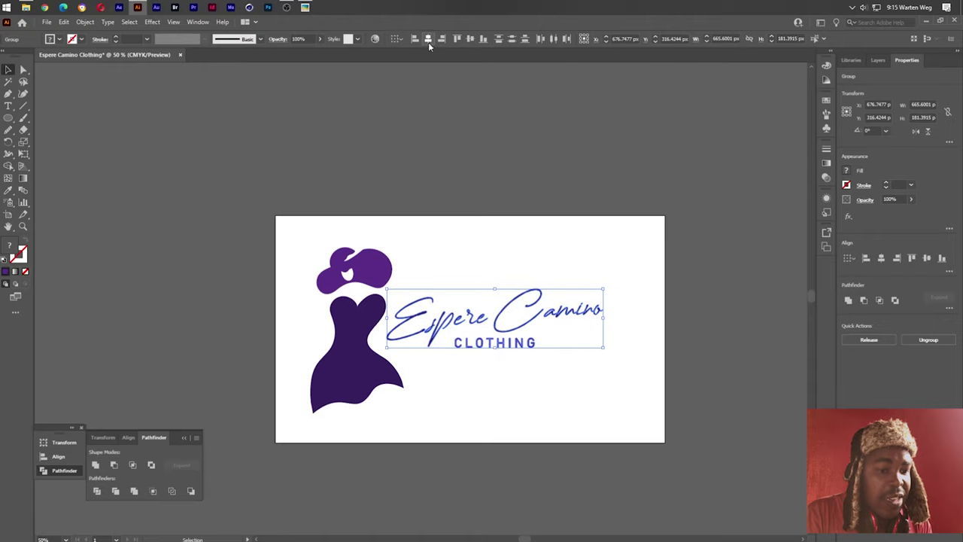
left_click_drag(503, 344, 510, 362)
right_click(510, 363)
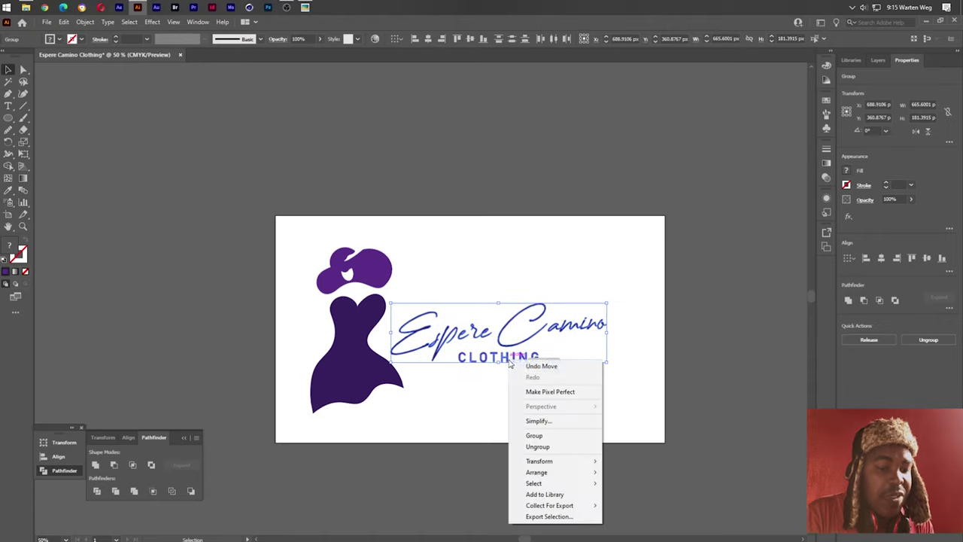
left_click(544, 434)
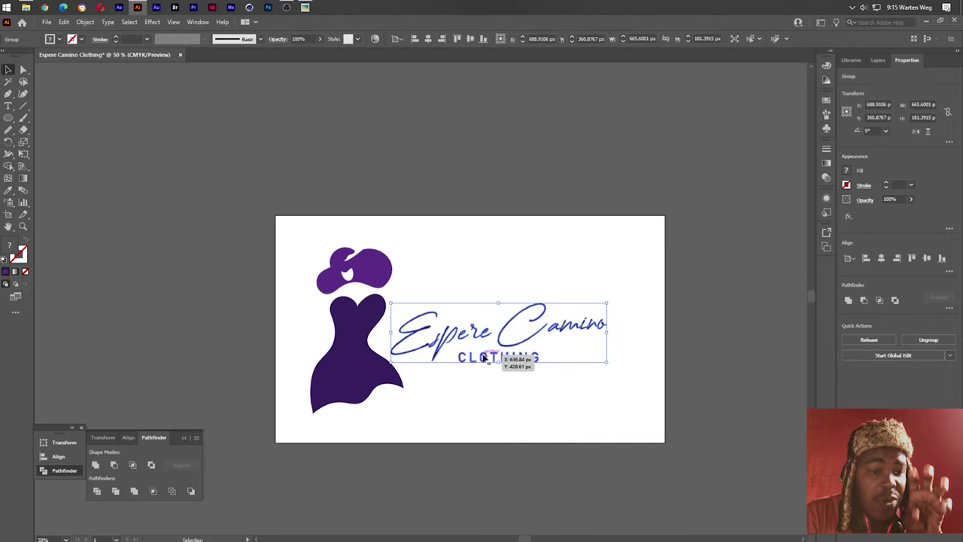
- Rename the text group to 'Text' in the Layers panel
left_click(877, 60)
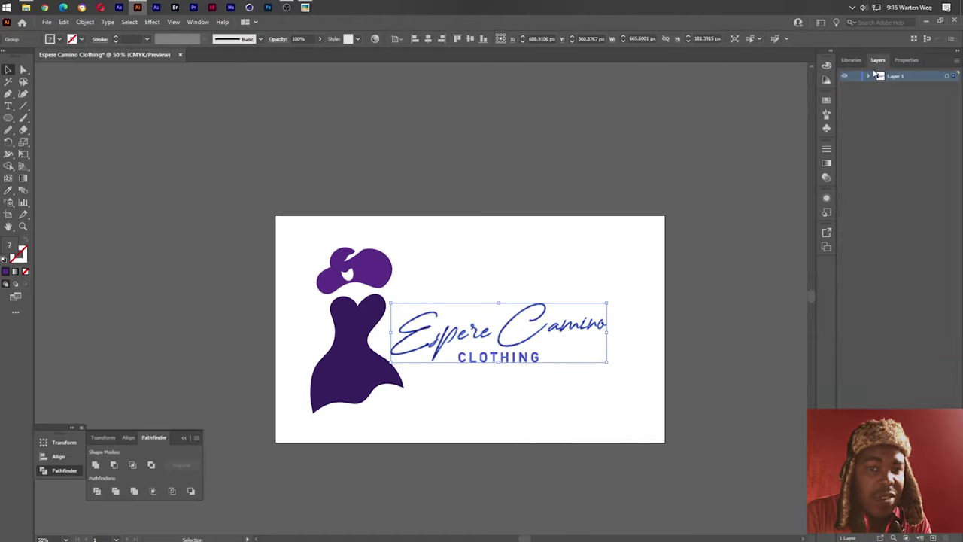
left_click(868, 77)
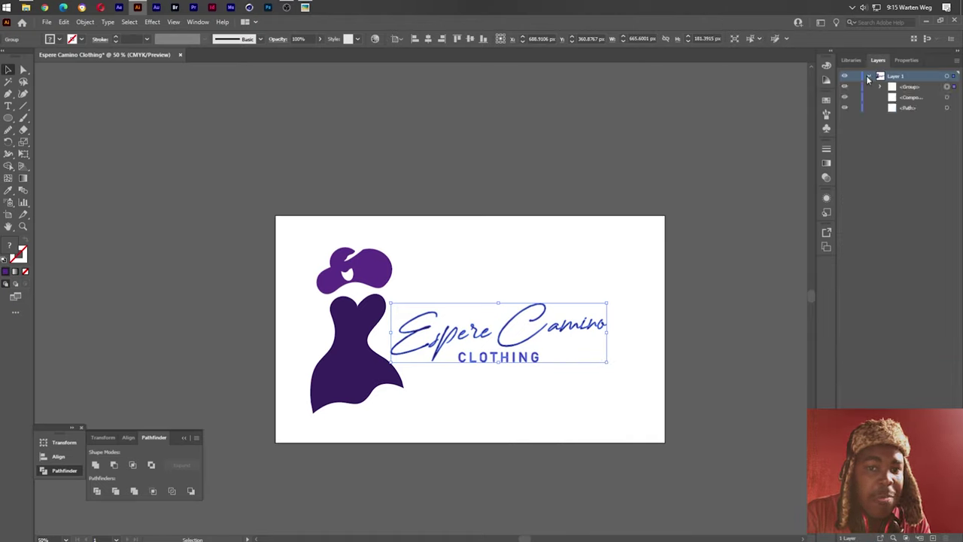
double_click(911, 87)
type("Text")
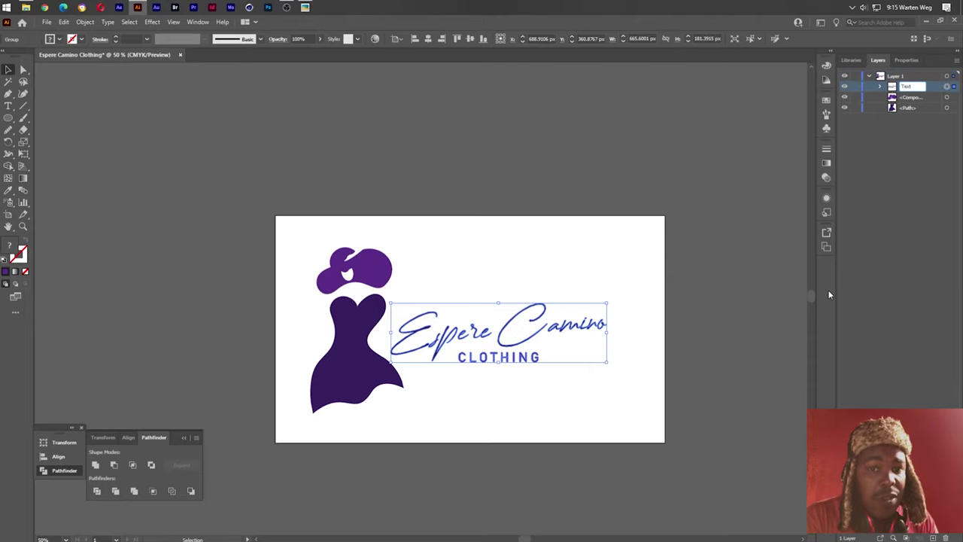
key("Return")
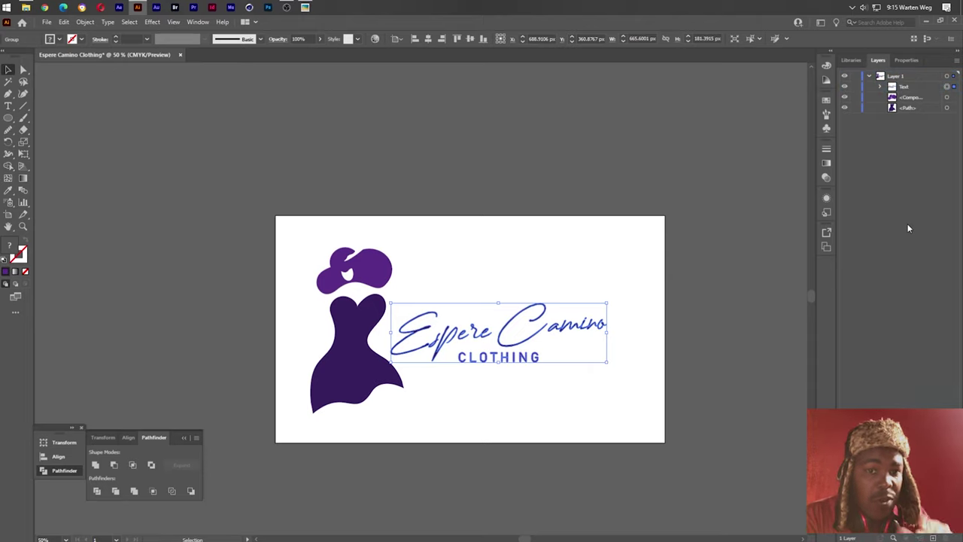
- Group the hat and dress and name the group 'Logo'
left_click(309, 247)
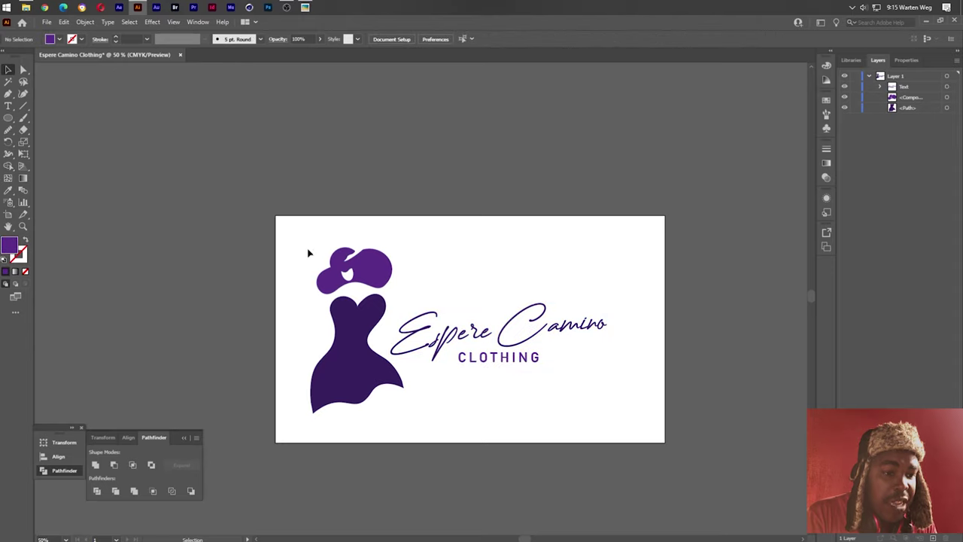
left_click_drag(358, 366, 358, 369)
right_click(352, 369)
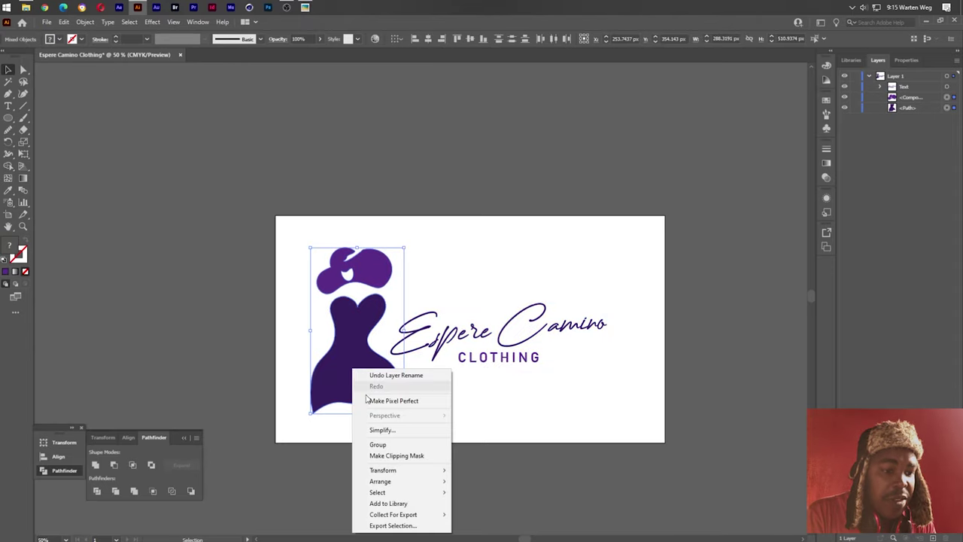
left_click(379, 444)
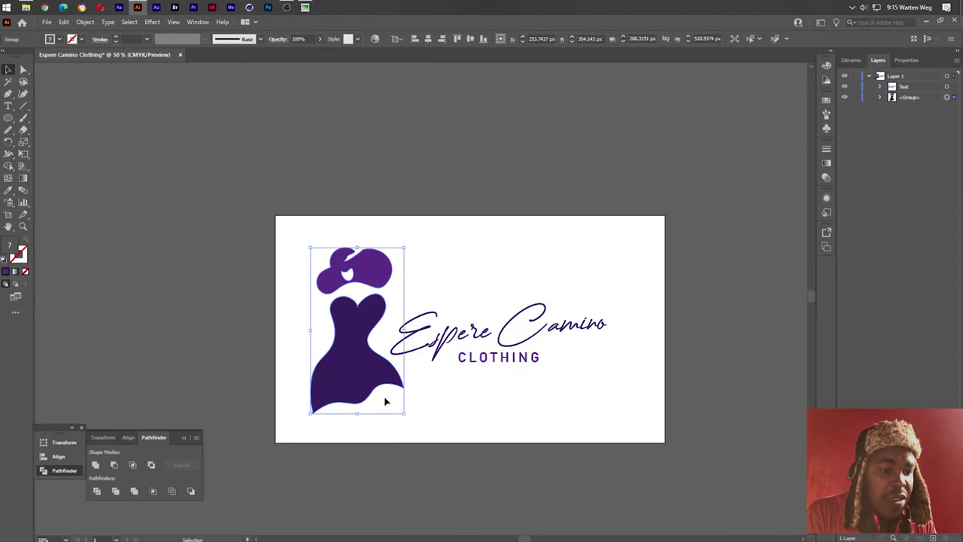
double_click(910, 98)
type("Logo")
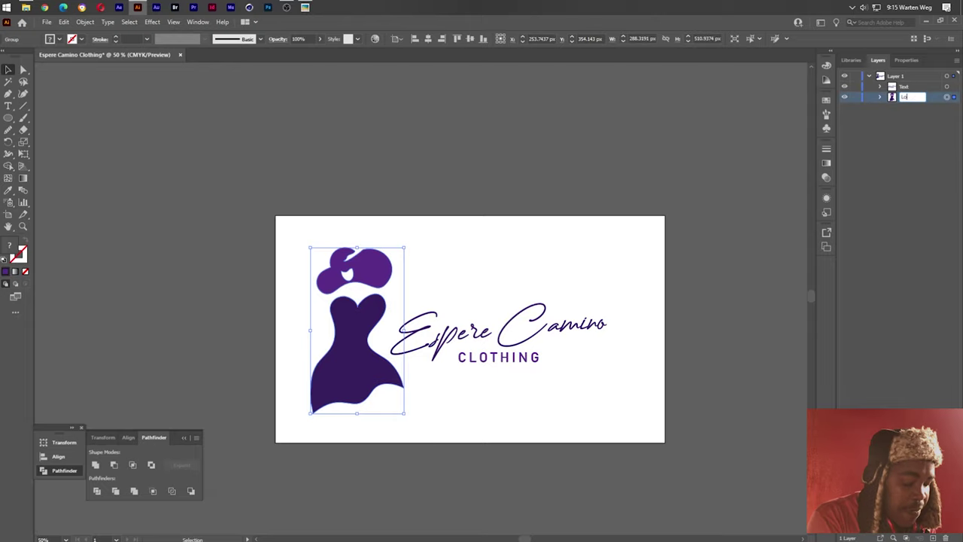
left_click(584, 376)
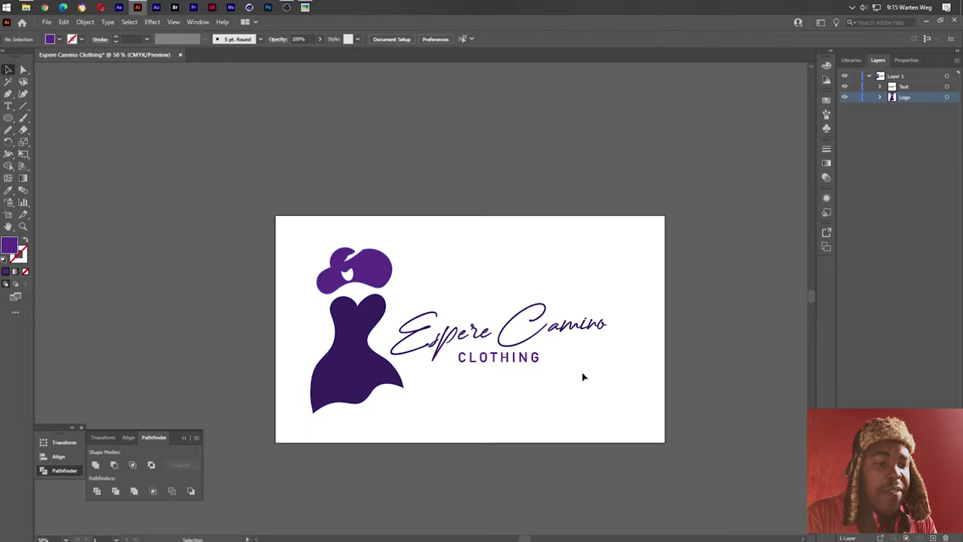
- Select the whole logo and text, centre it vertically, and shrink it to a small size
left_click_drag(542, 331, 633, 426)
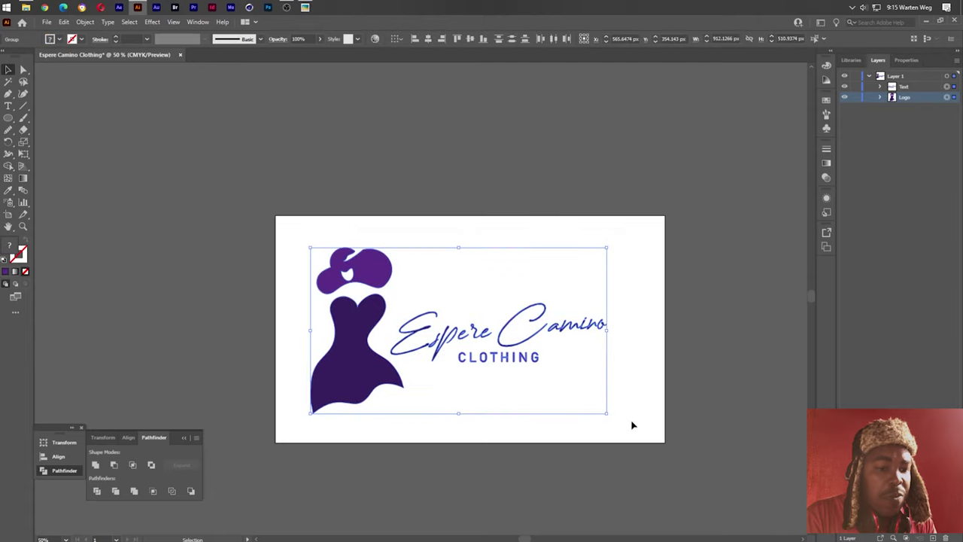
left_click(469, 39)
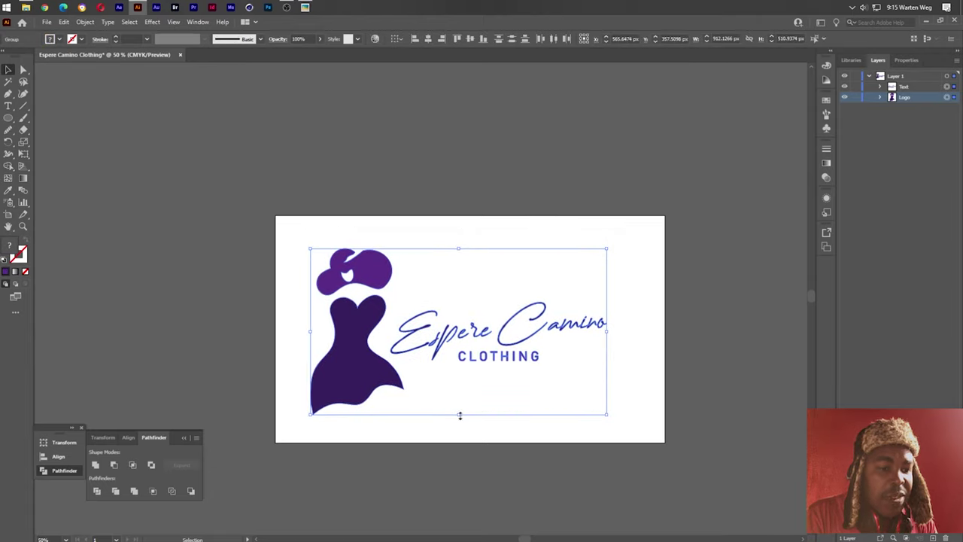
left_click_drag(460, 415, 462, 370)
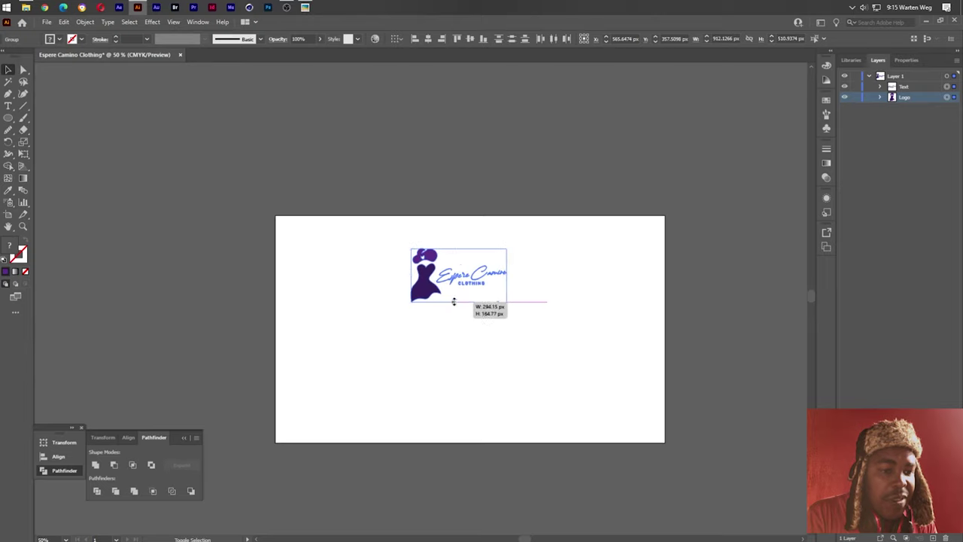
mouse_move(461, 370)
left_mouse_down()
mouse_move(458, 302)
mouse_move(470, 415)
mouse_move(460, 305)
left_mouse_up()
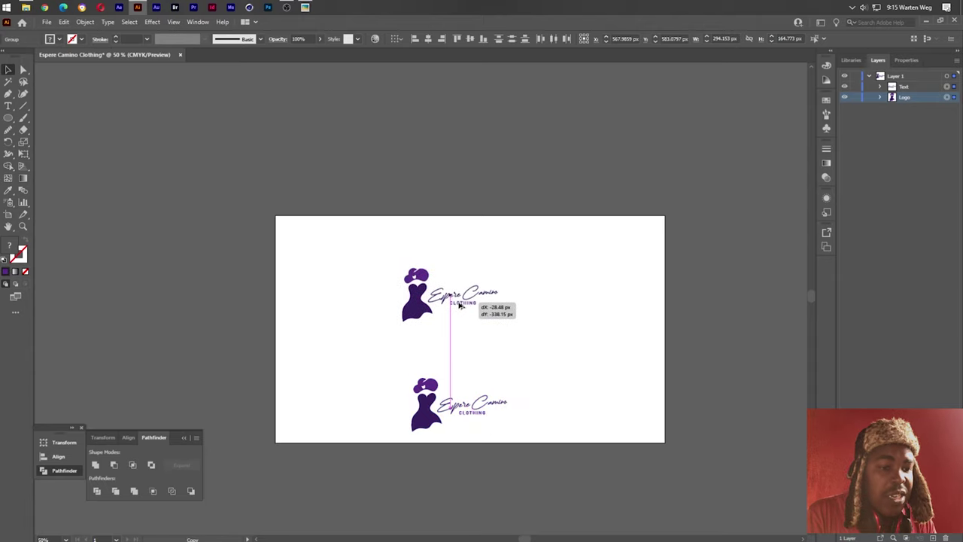
- Stack the dress above the text and enlarge it; move the small side-by-side copy right
left_click(525, 331)
mouse_move(414, 302)
left_mouse_down()
mouse_move(460, 262)
mouse_move(564, 274)
mouse_move(344, 341)
left_mouse_up()
left_click(468, 289, "shift")
left_click_drag(442, 403, 566, 323)
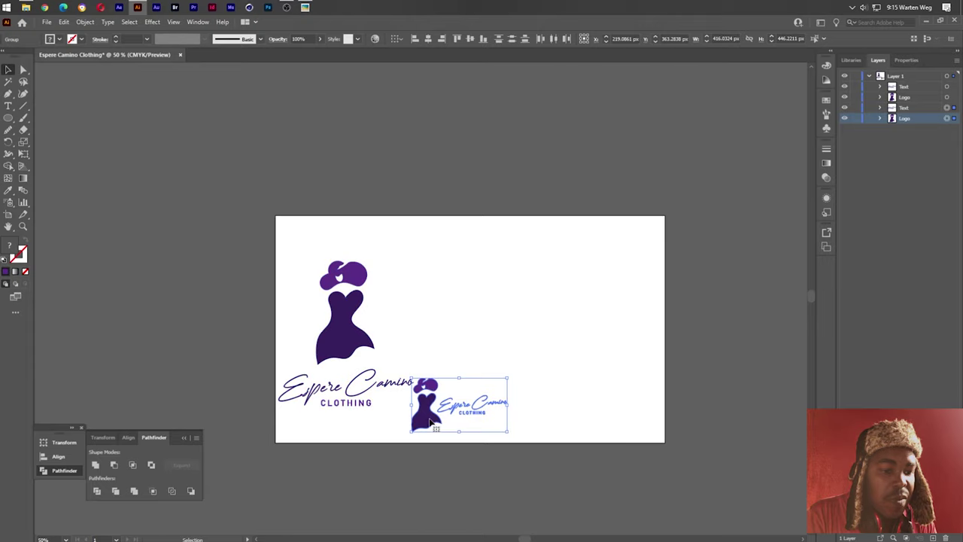
left_click(351, 348)
left_click_drag(412, 331, 467, 339)
left_click_drag(373, 343, 387, 340)
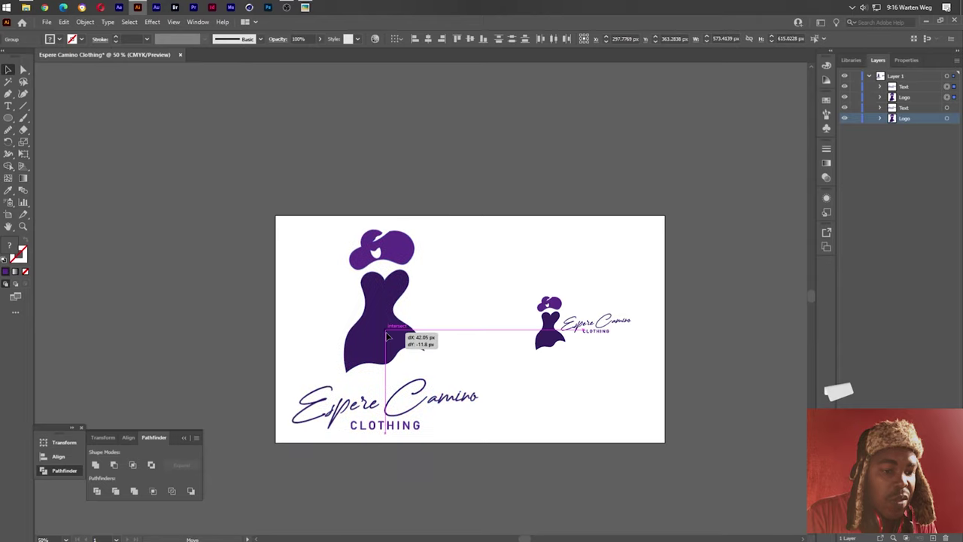
left_click(508, 394)
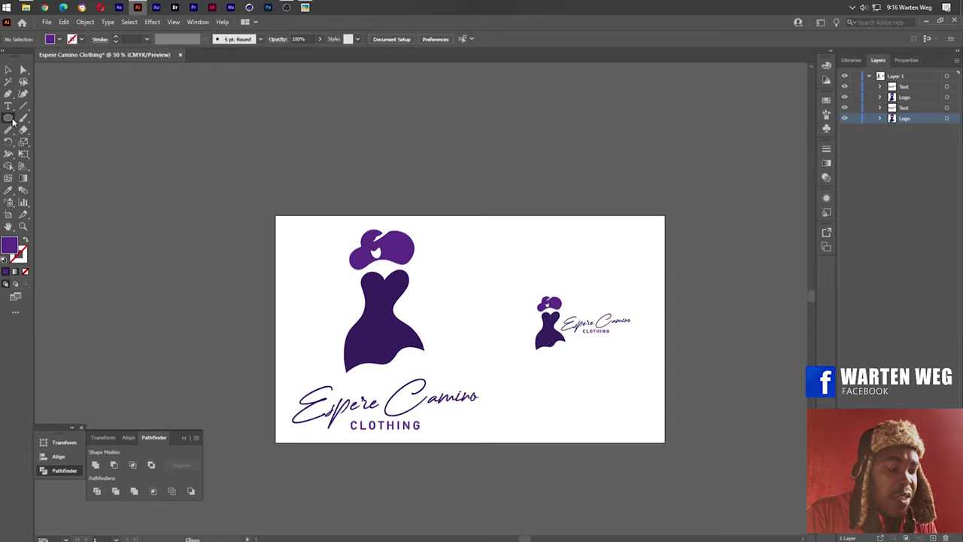
- Draw a purple rectangle over the artboard's right part, send it behind the logos and lock it
left_click_drag(12, 121, 45, 118)
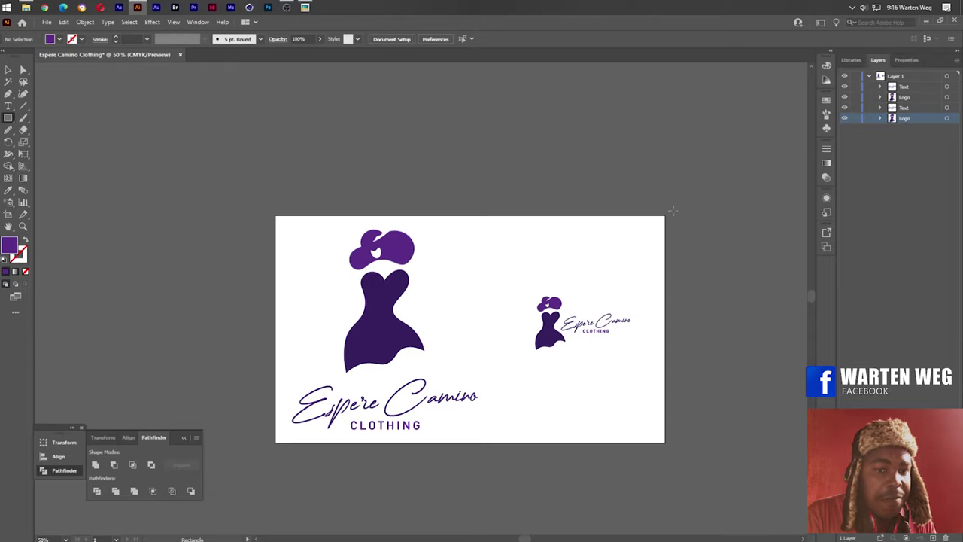
mouse_move(673, 211)
left_mouse_down()
mouse_move(505, 436)
mouse_move(490, 442)
left_mouse_up()
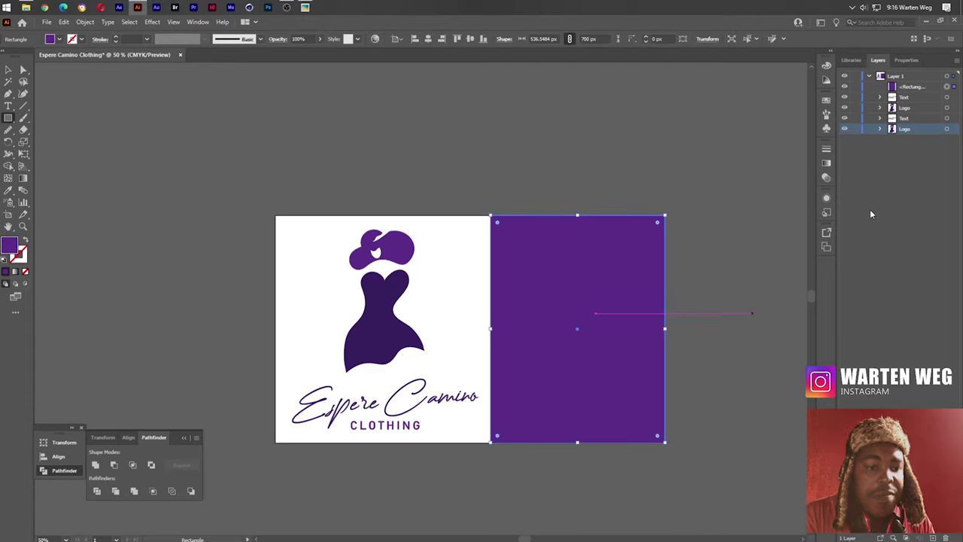
left_click_drag(911, 90, 909, 135)
left_click(855, 129)
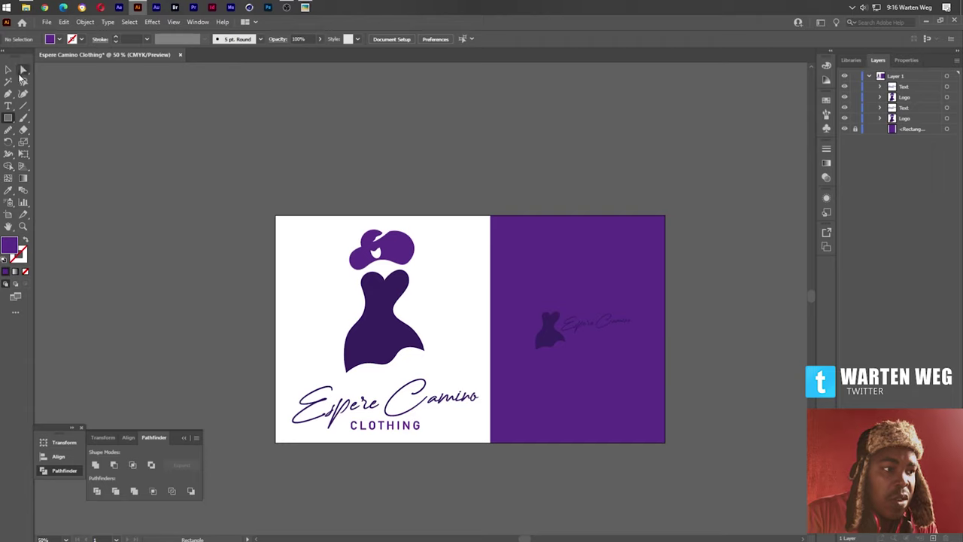
left_click(507, 382)
- Fill the small logo on the purple panel with white using the Eyedropper, then deselect it
key("i")
left_click(459, 279)
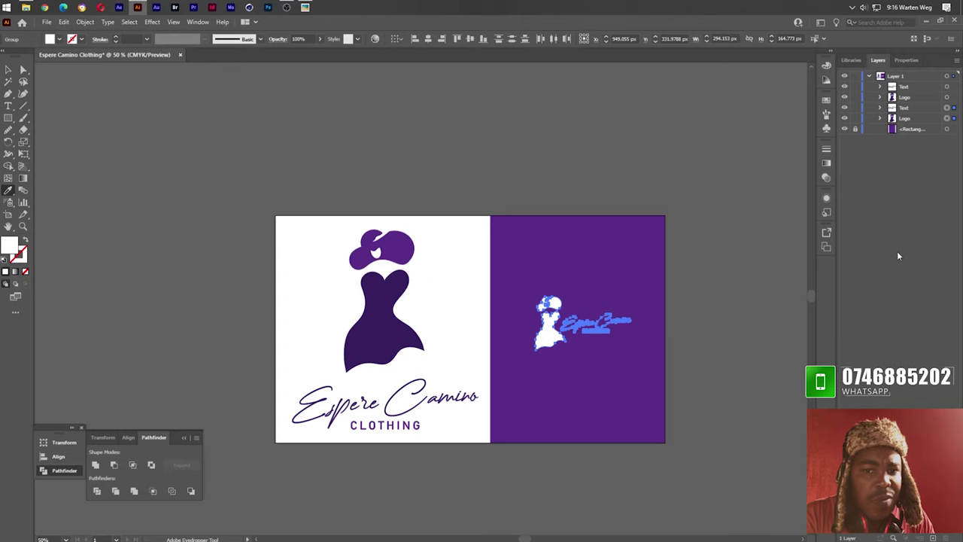
left_click(9, 69)
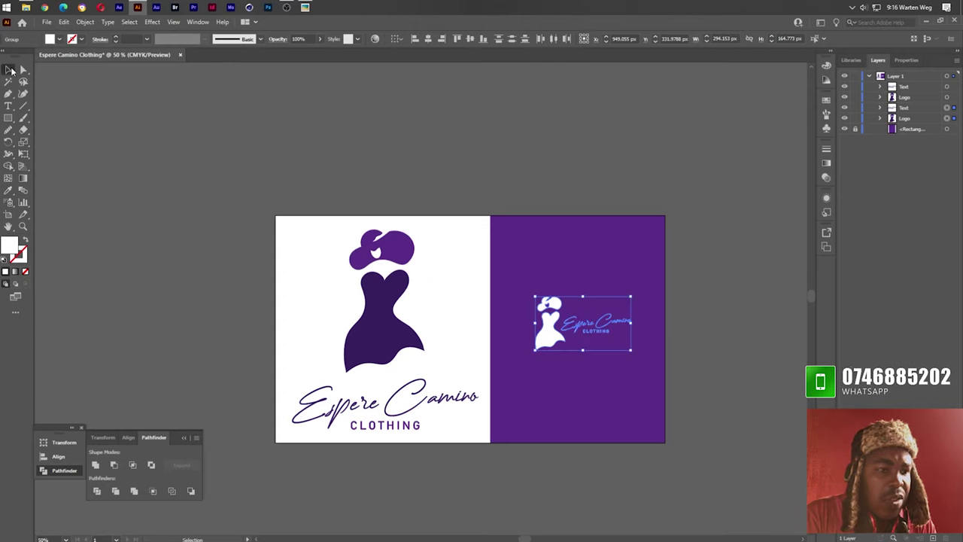
left_click(464, 261)
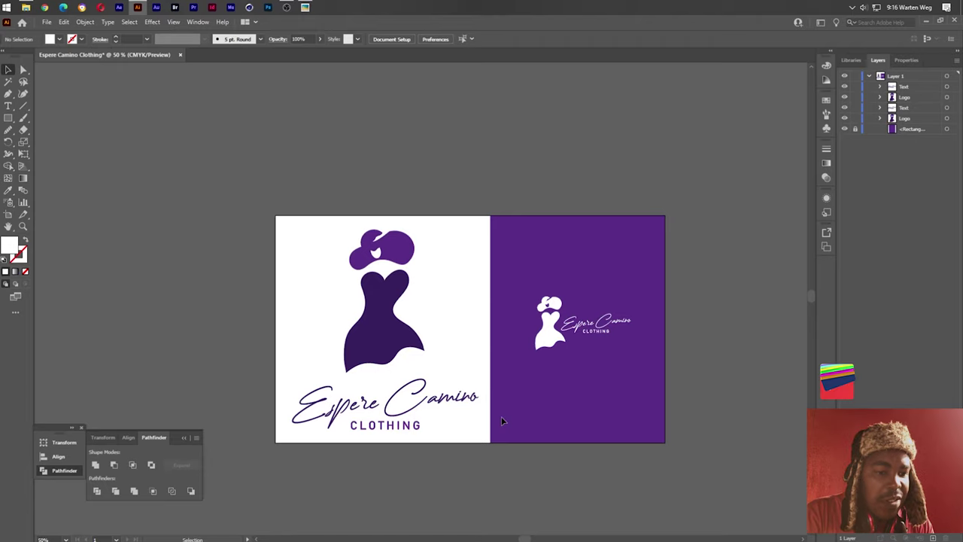
scroll(499, 416, "up", 1, "alt")
scroll(499, 416, "up", 1, "alt")
scroll(499, 420, "down", 1, "alt")
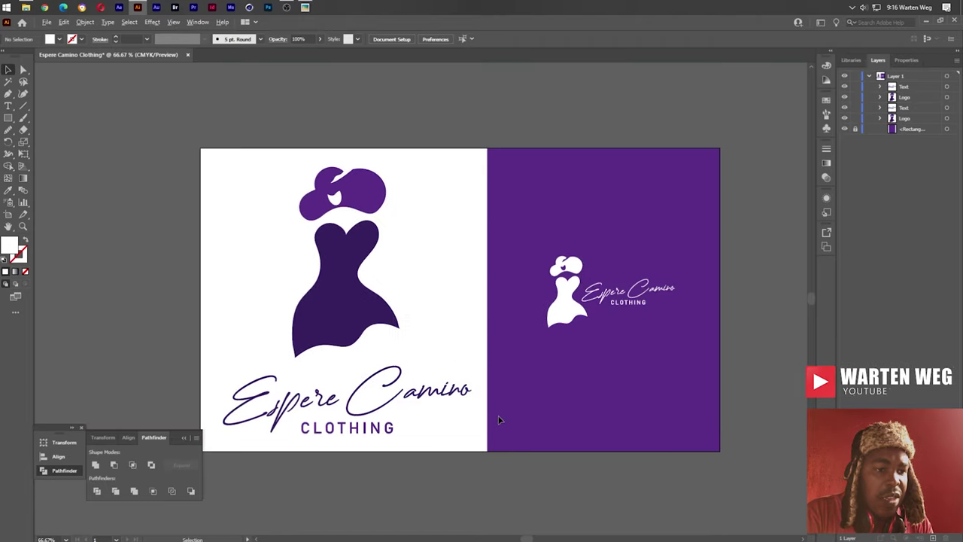